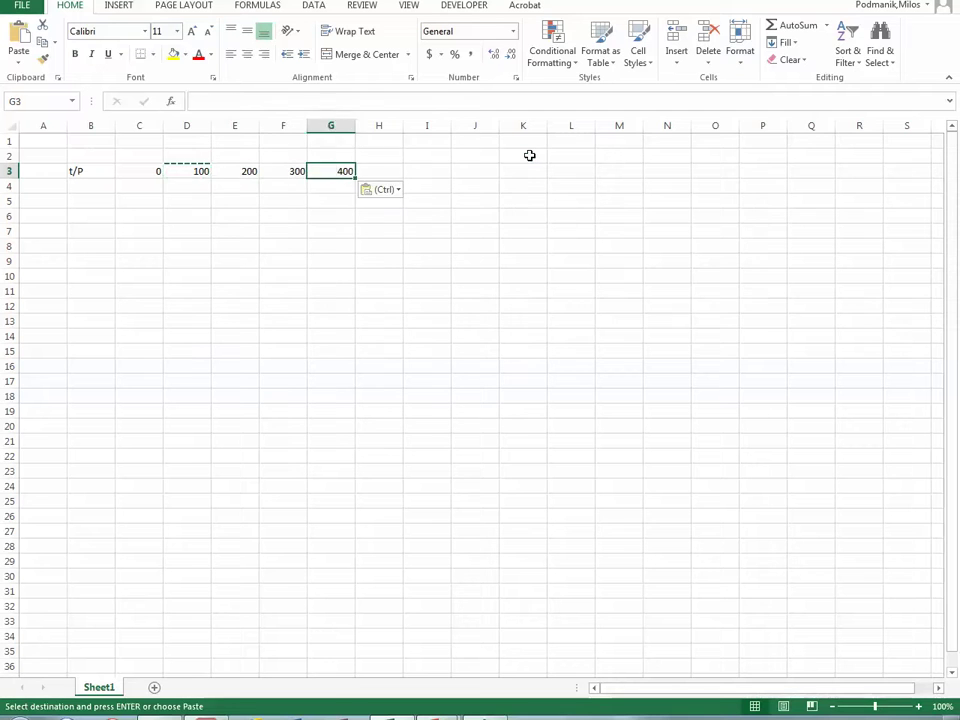
- Extend the row 3 number series to 500 by pasting the copied formula into cell H3
key("Down")
key("Left")
key("Left")
key("Left")
key("Left")
key("Left")
key("Left")
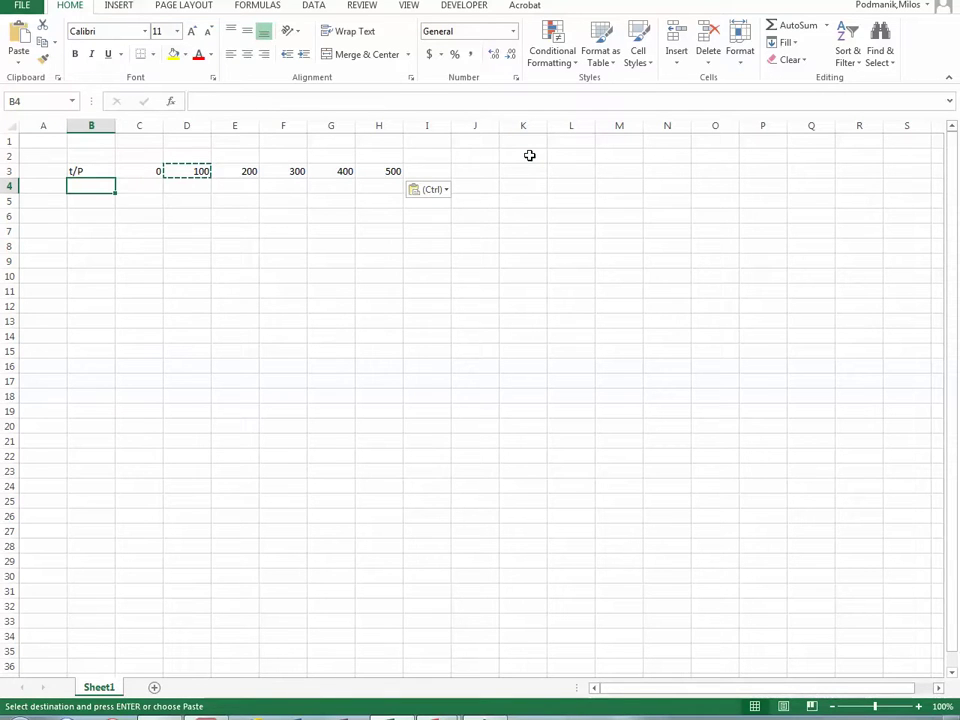
key("Right")
key("Right")
key("Up")
key("Right")
key("Left")
key("Left")
key("Right")
key("Right")
key("Right")
key("Right")
key("Right")
key("Right")
key("Down")
key("Left")
key("Left")
key("Left")
key("alt")
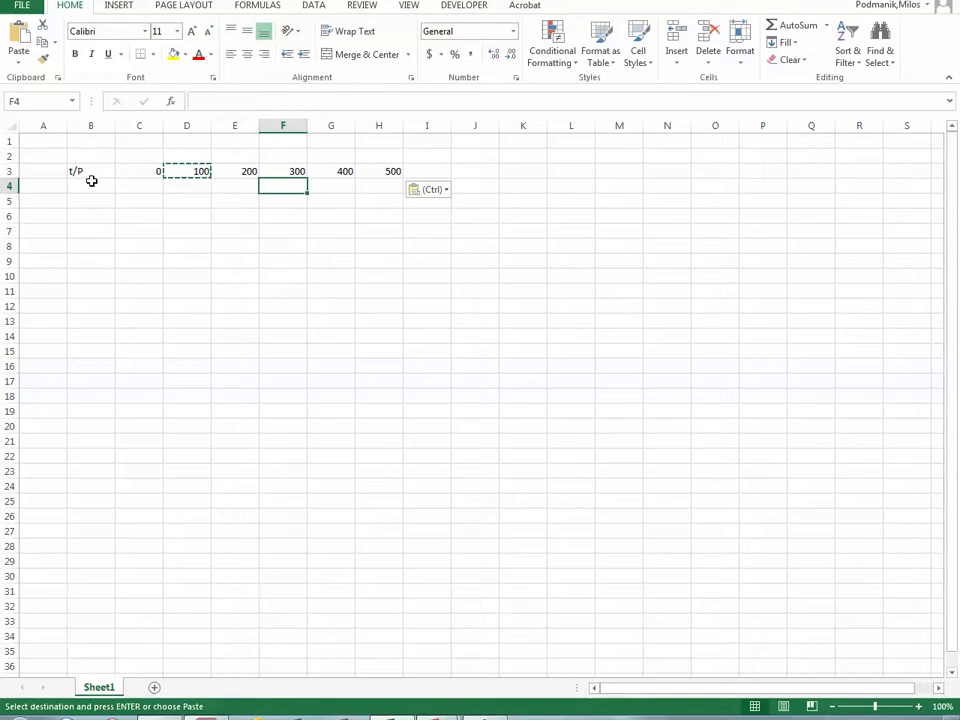
- Enter the time value 10 in cell B4, below the t/P heading
left_click(92, 183)
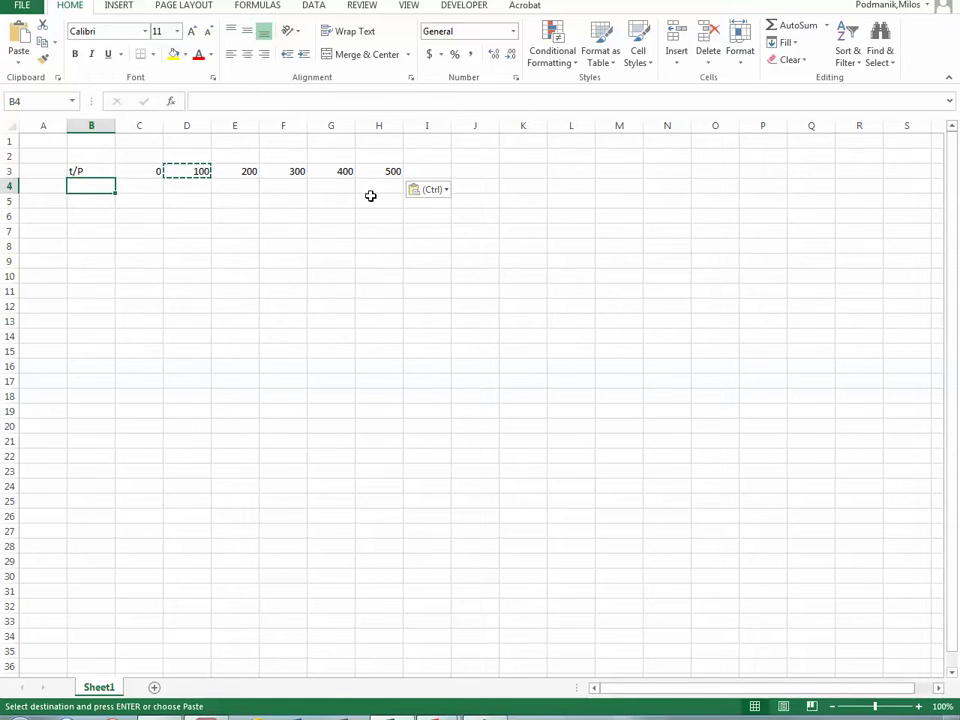
type("10")
key("Tab")
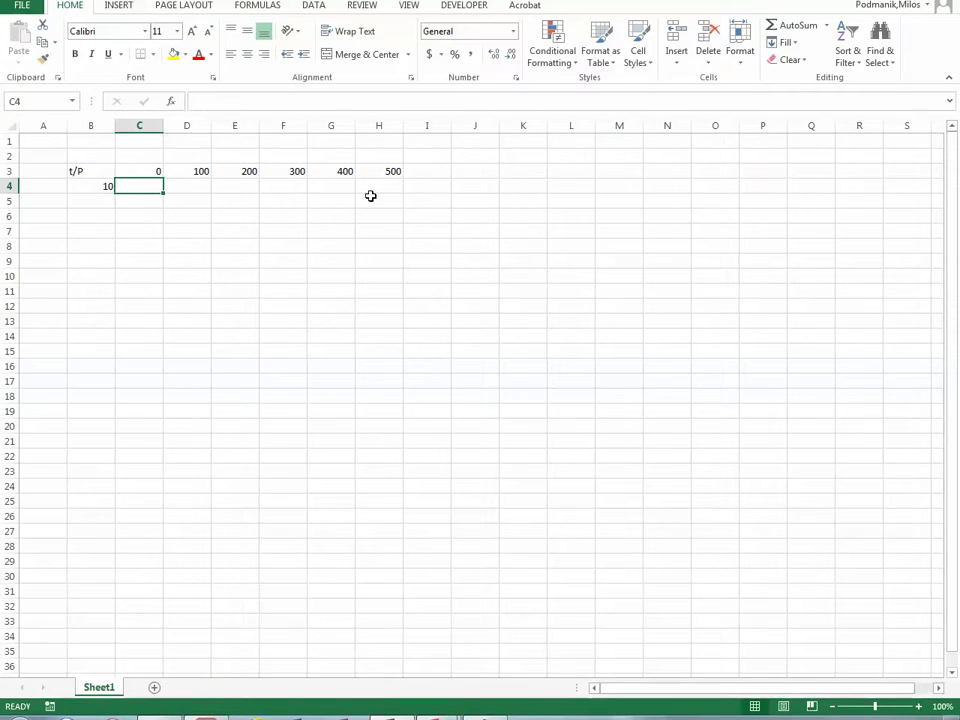
- Name the whole of column B "time" and the whole of row 3 "Prin"
left_click(93, 124)
left_click(26, 101)
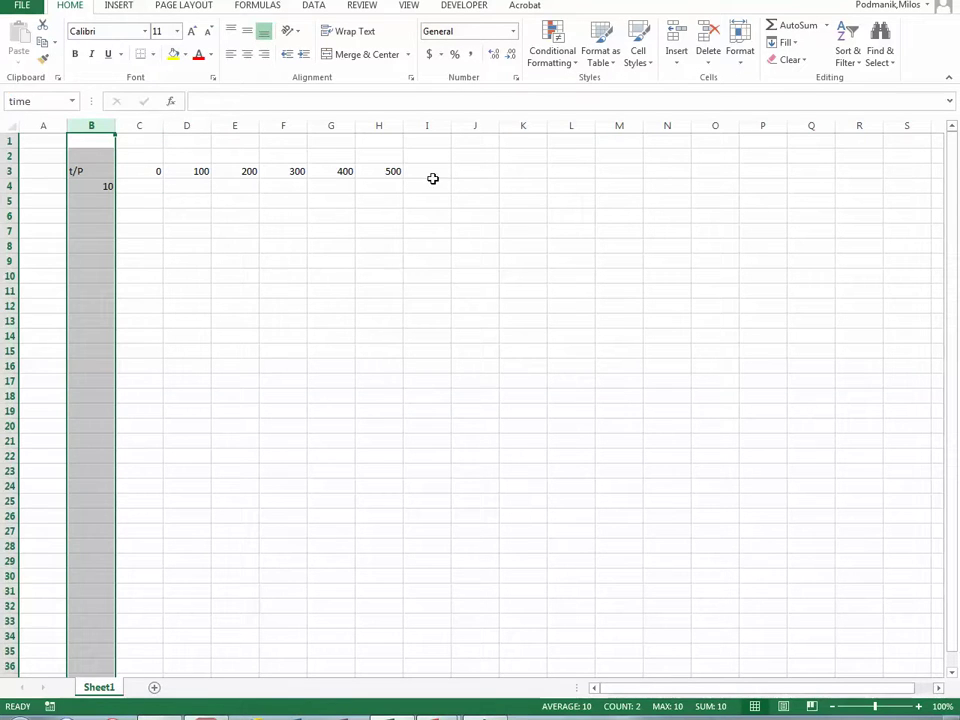
left_click(9, 171)
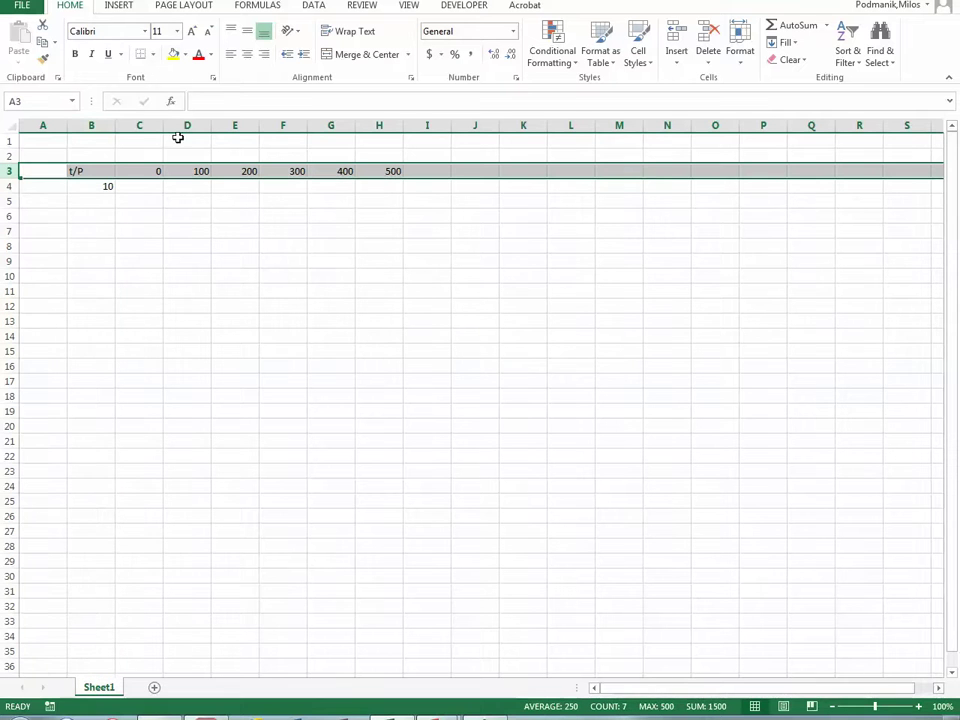
left_click(24, 102)
type("Prin")
left_click(16, 101)
left_click(17, 101)
key("BackSpace")
left_click(47, 99)
key("Escape")
- Enter the compound interest formula =prin*(1+.05/12)^(12*time) in cell C4
left_click(146, 188)
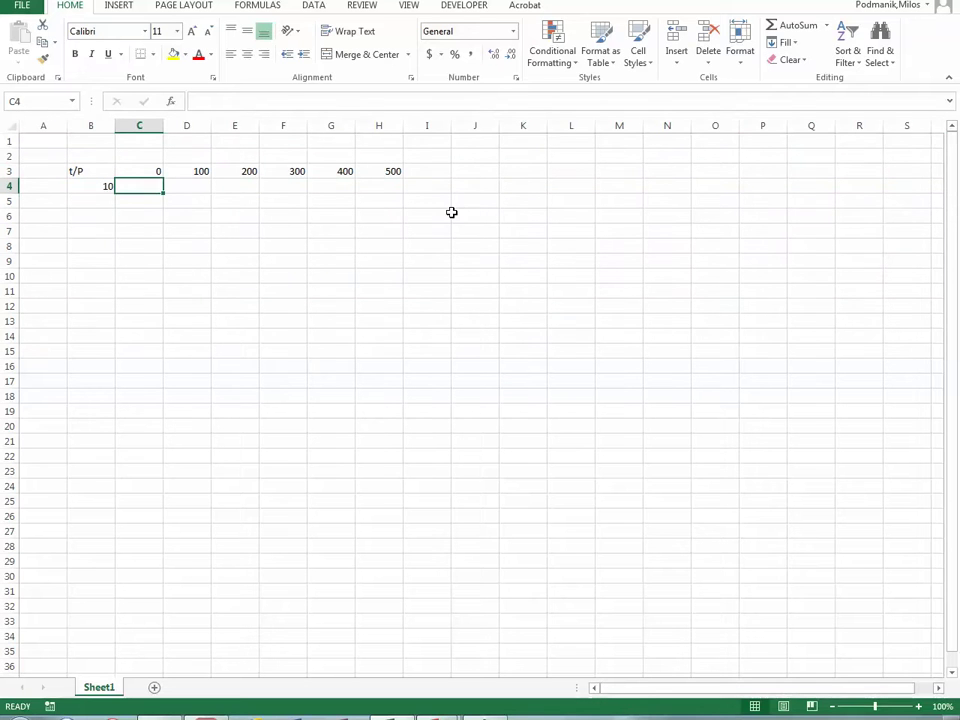
type("=")
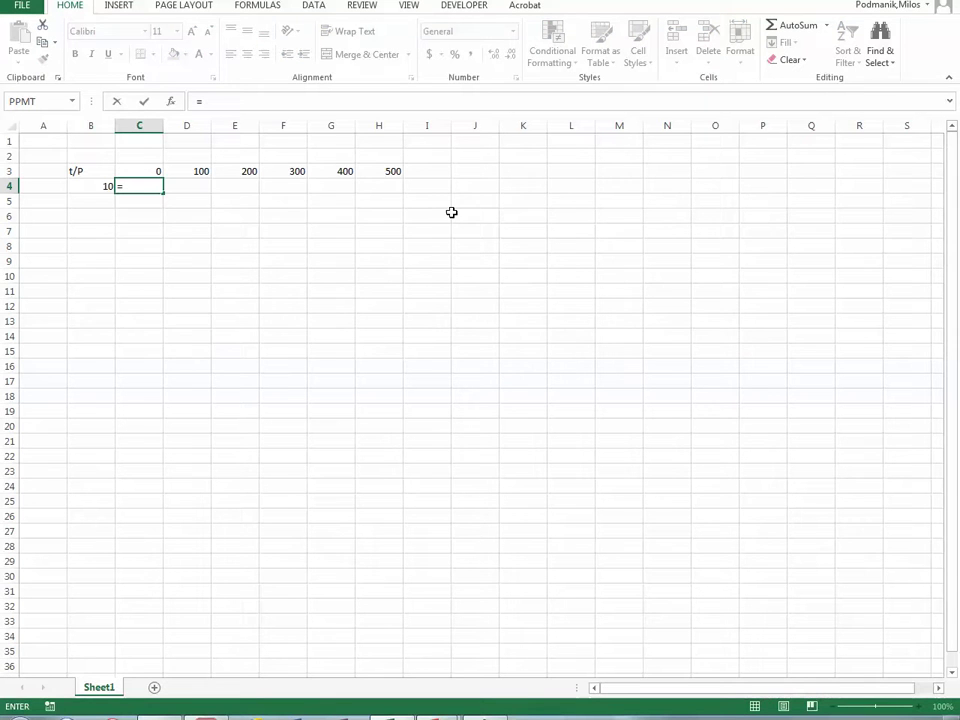
type("prin")
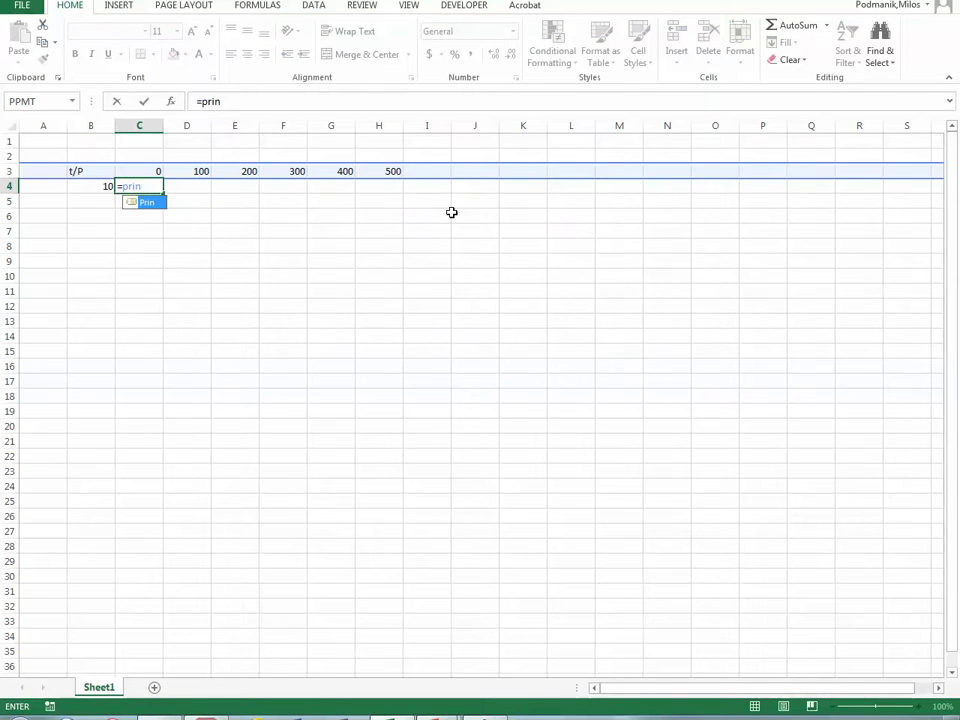
type("*(1")
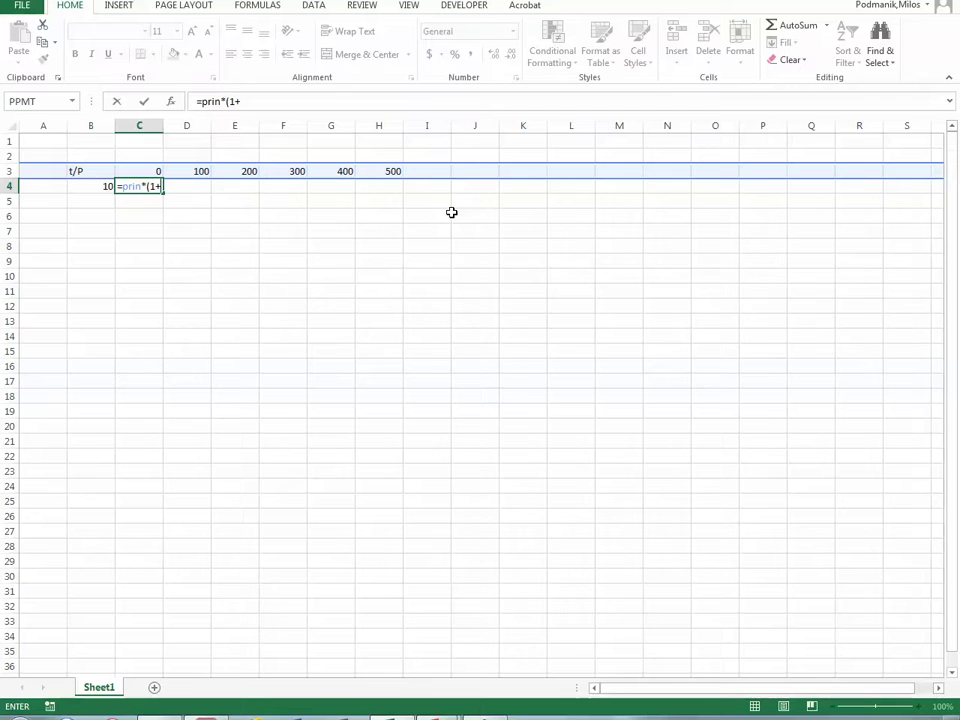
type("+.-0")
key("BackSpace")
key("BackSpace")
type("05/12)^(12*")
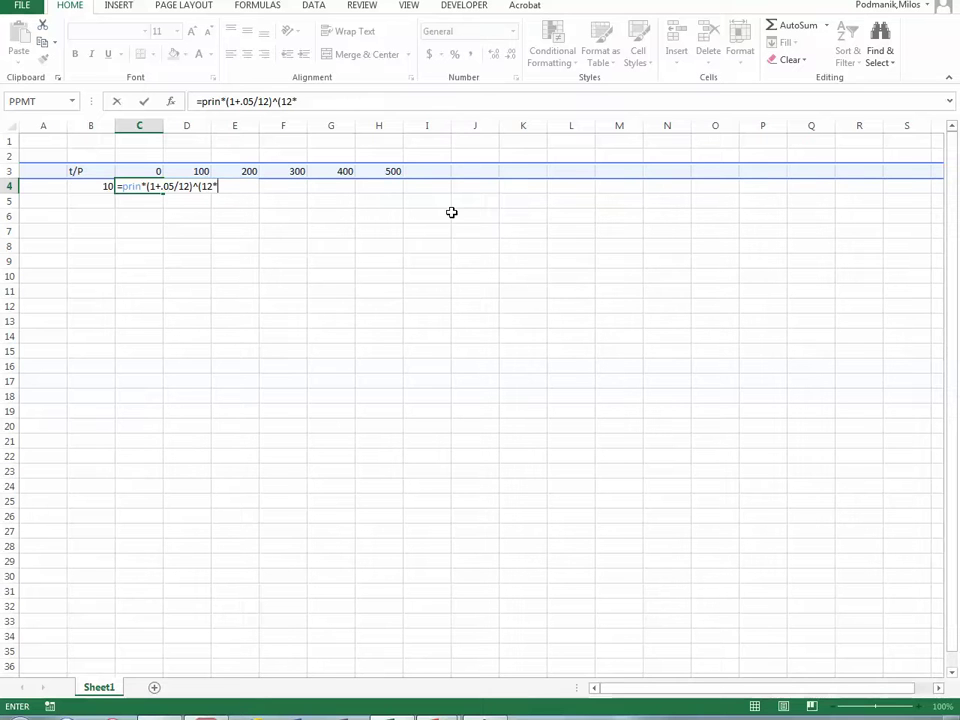
type("time")
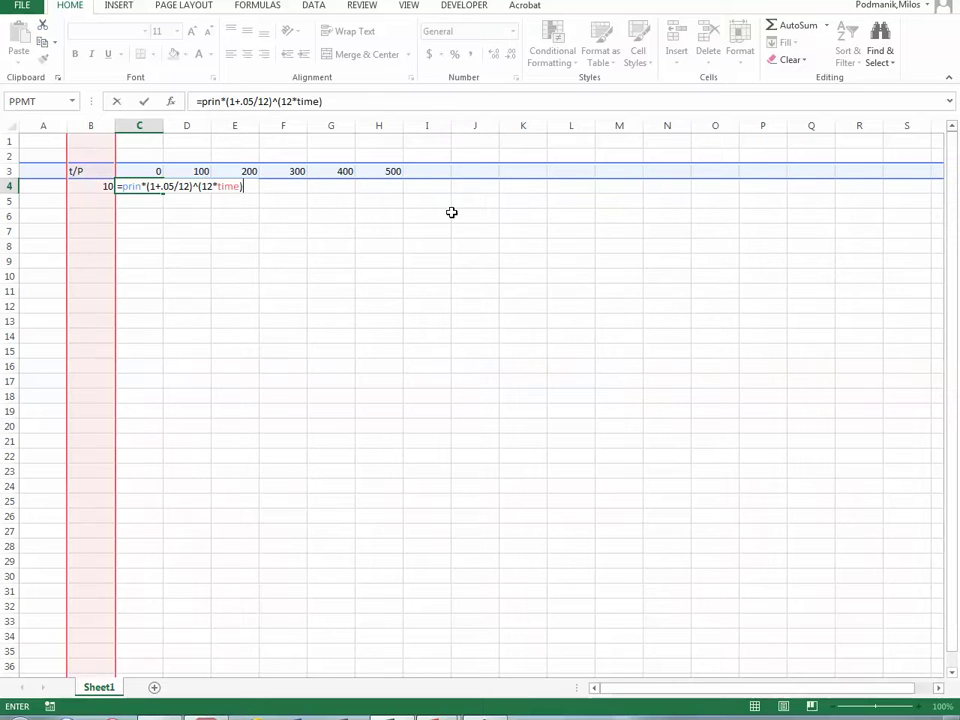
key("Return")
- Fill the formula from C4 across row 4 to H4
key("Up")
key("Up")
key("Down")
key("Down")
key("Left")
key("Up")
key("Right")
left_click_drag(164, 194, 414, 191)
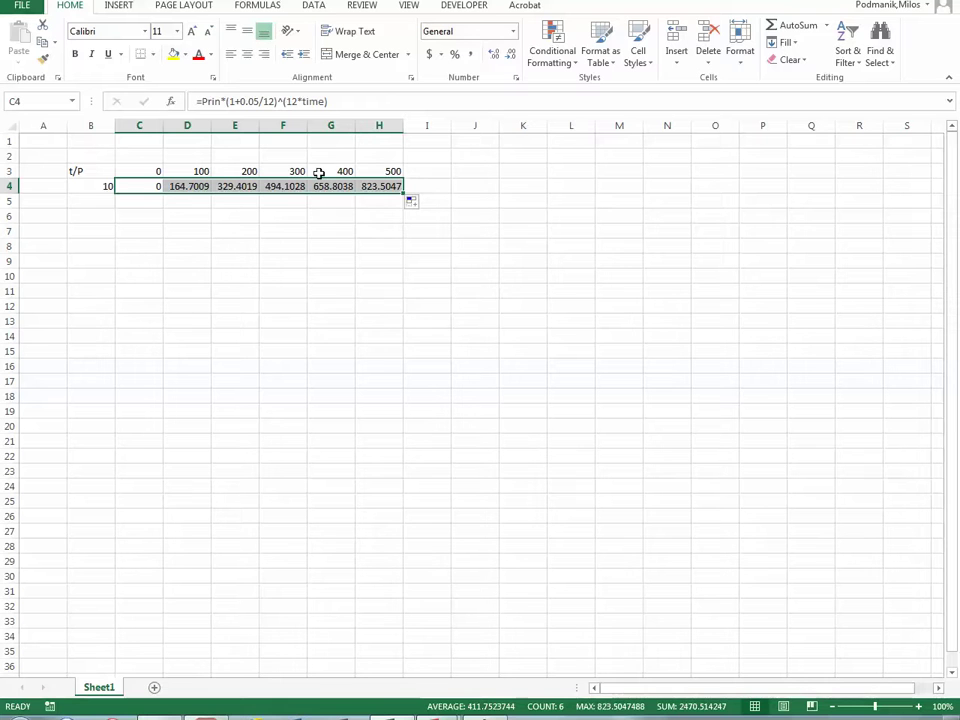
- Check the filled formulas in H4, G4 and F4 against their principal and time cells
left_click(386, 186)
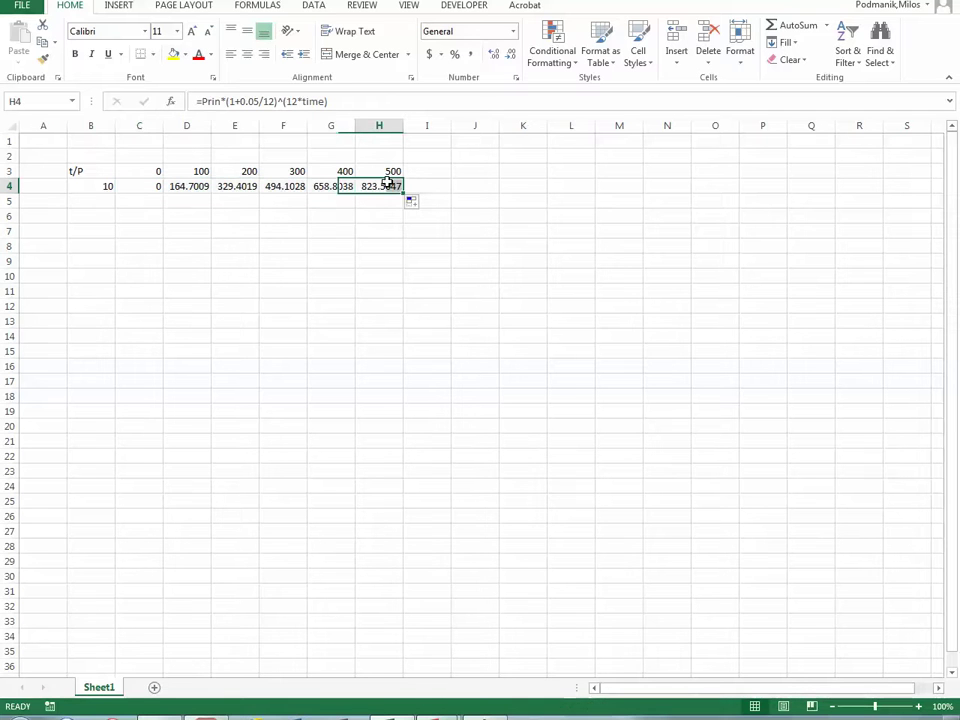
left_click(328, 171)
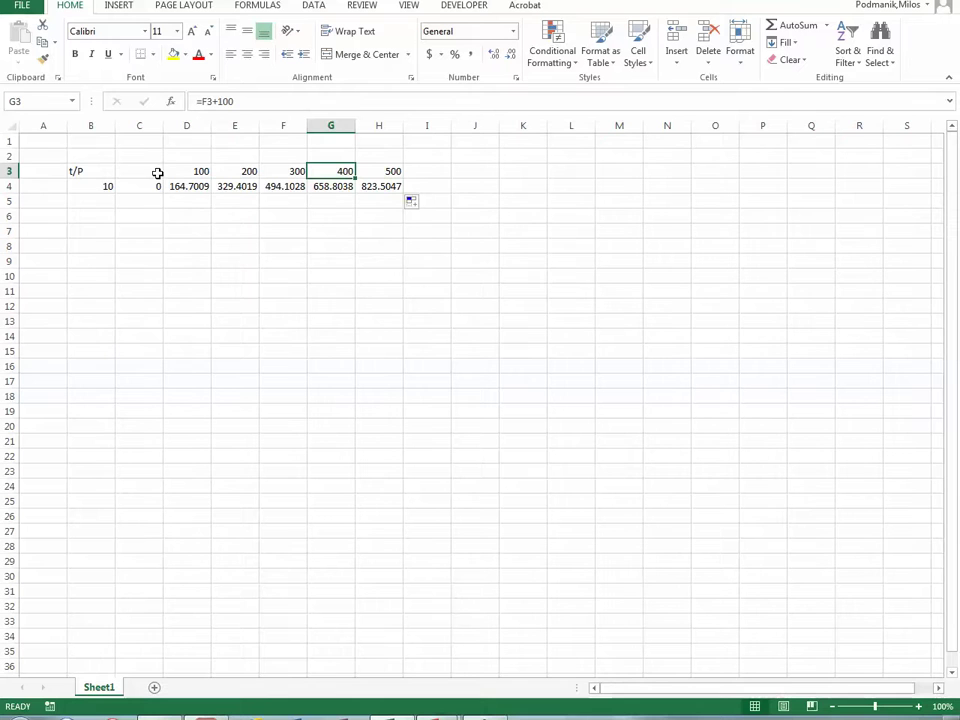
left_click(88, 184)
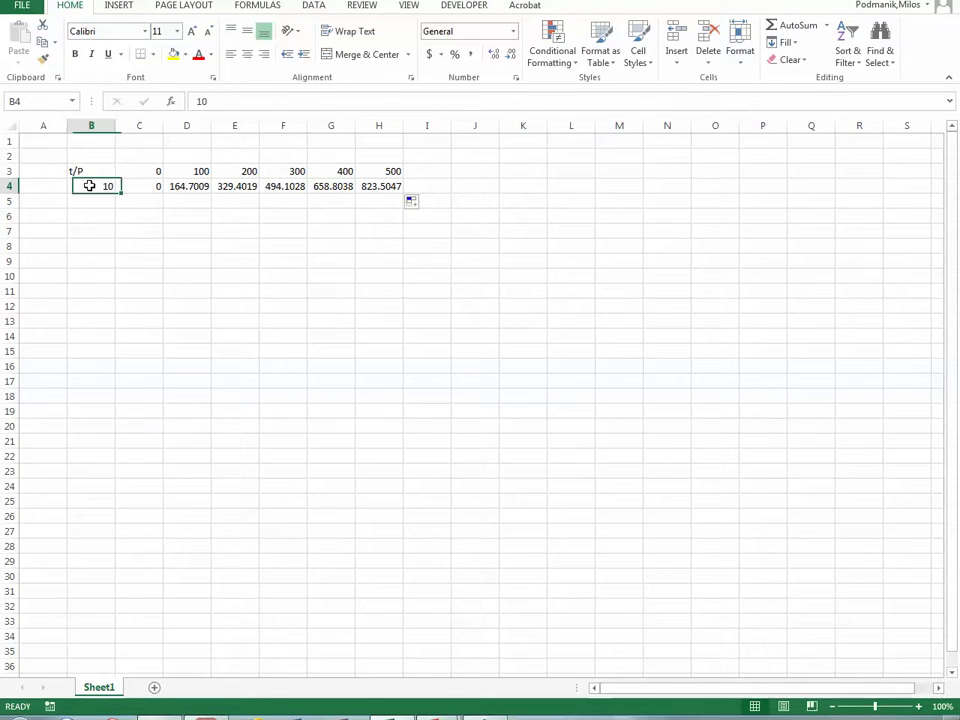
left_click(347, 186)
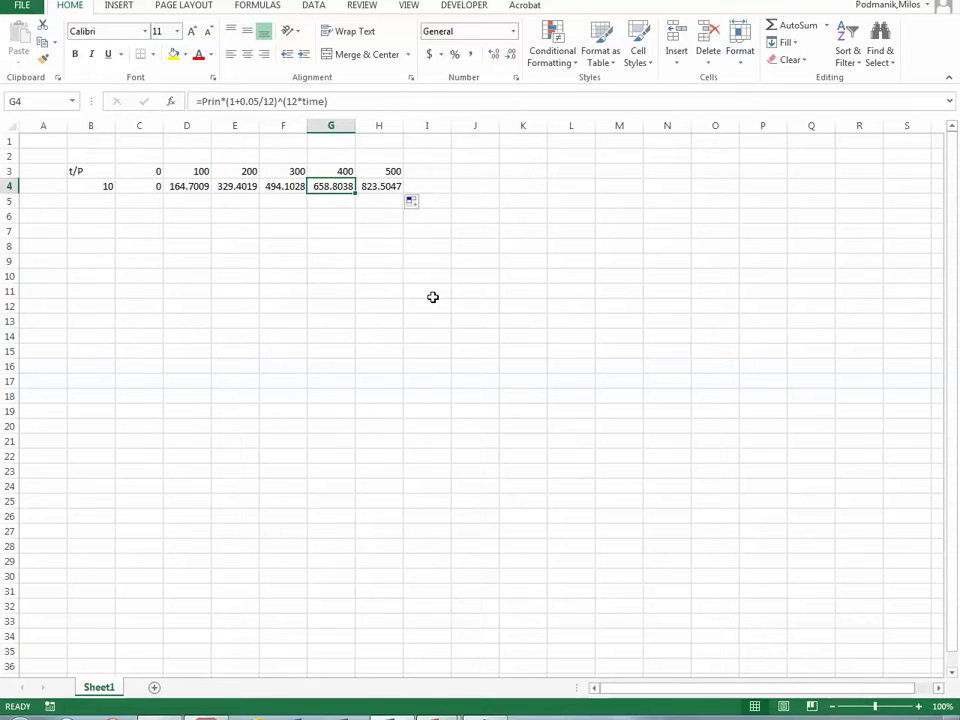
left_click(287, 188)
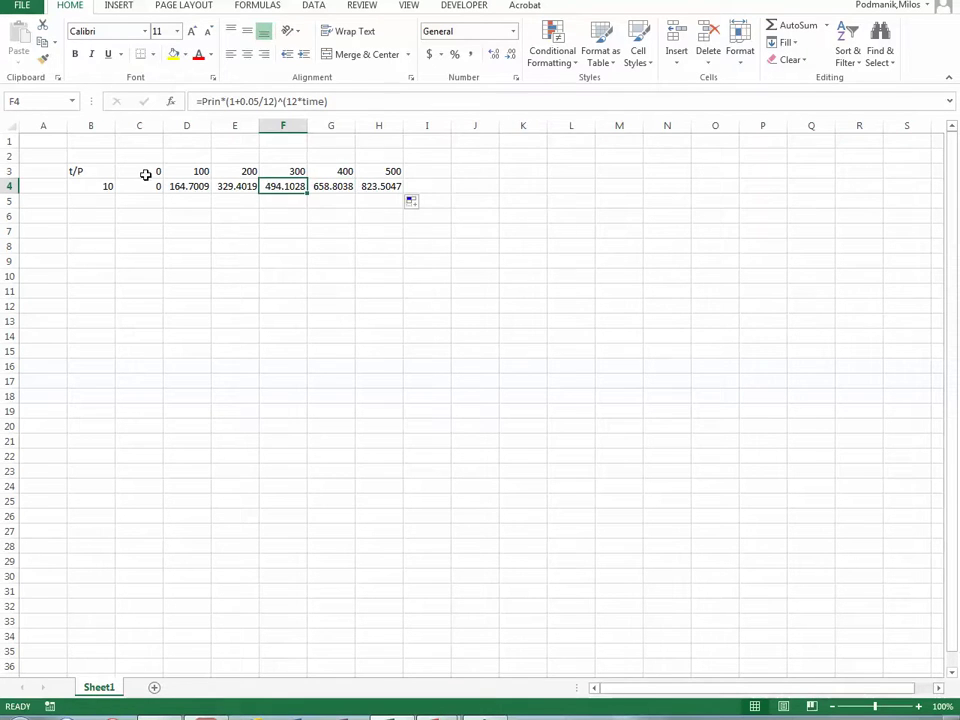
- Insert an empty 3-D line chart and move it beside the data, over about columns J to Q and rows 3 to 17
left_click(561, 258)
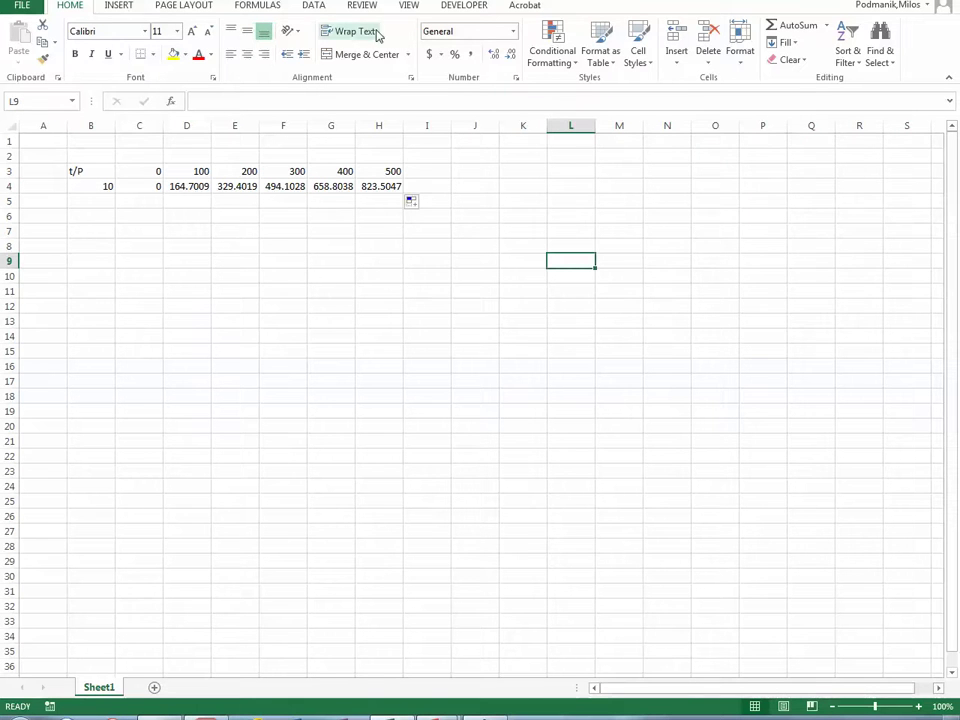
left_click(116, 8)
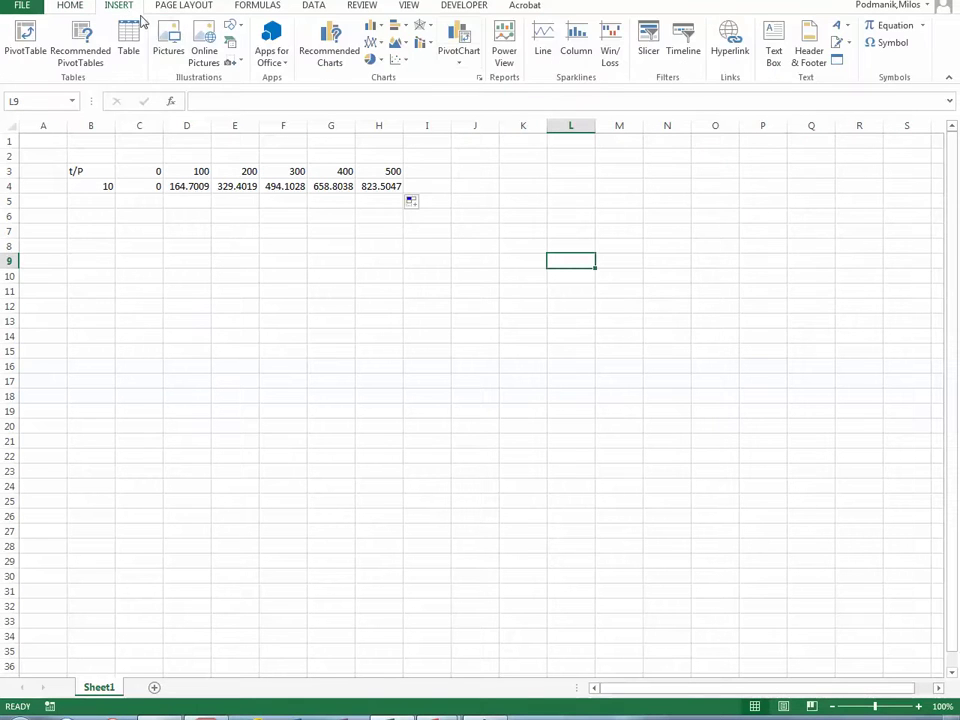
left_click(405, 63)
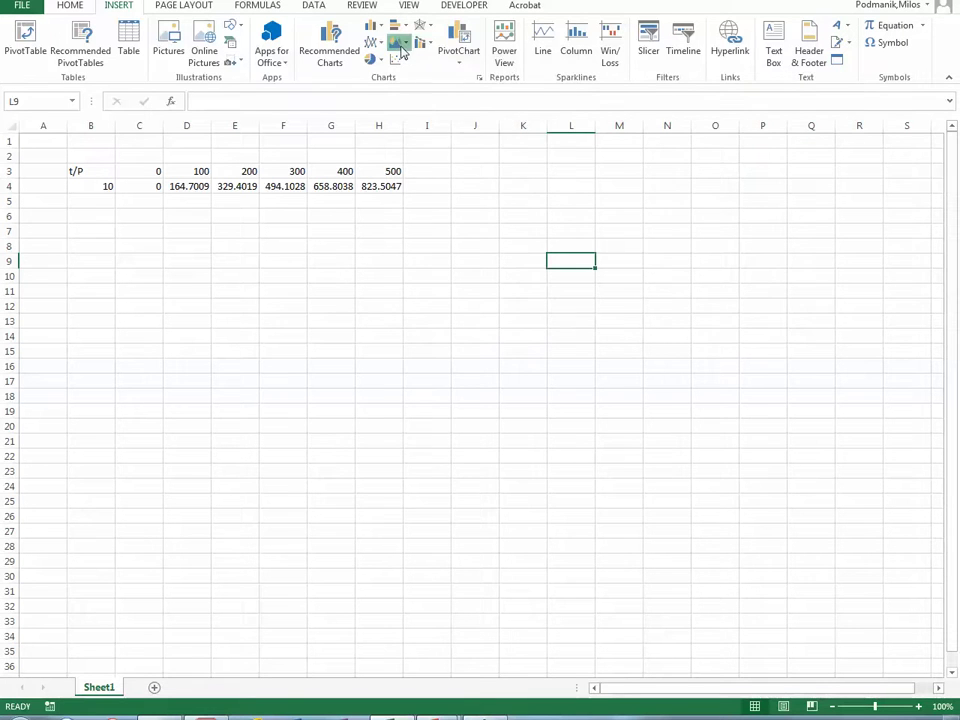
left_click(399, 43)
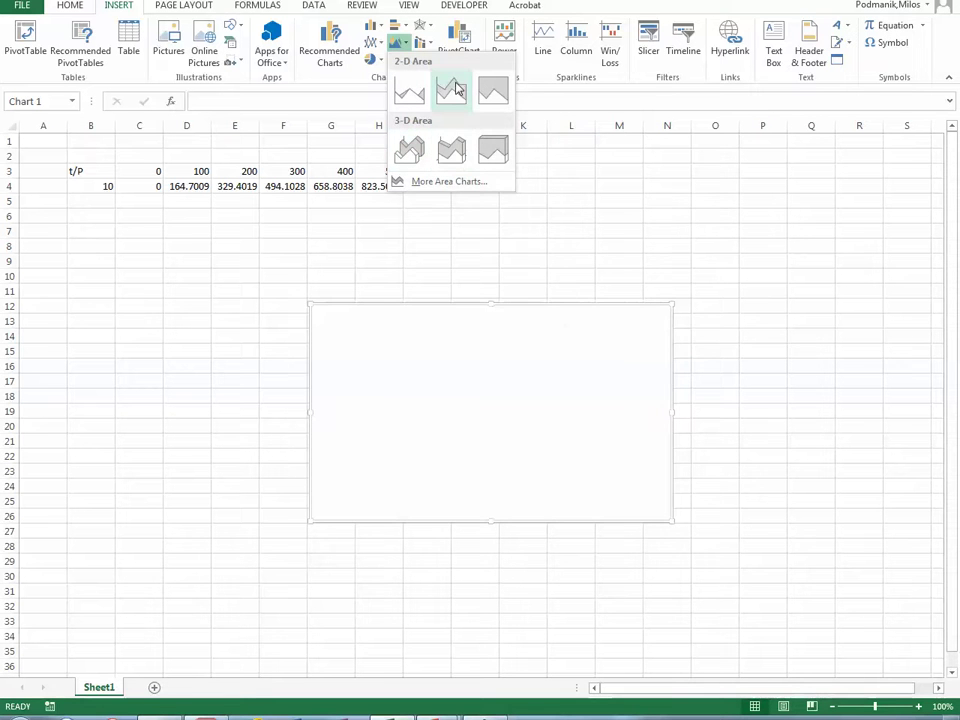
left_click(376, 30)
left_click(376, 30)
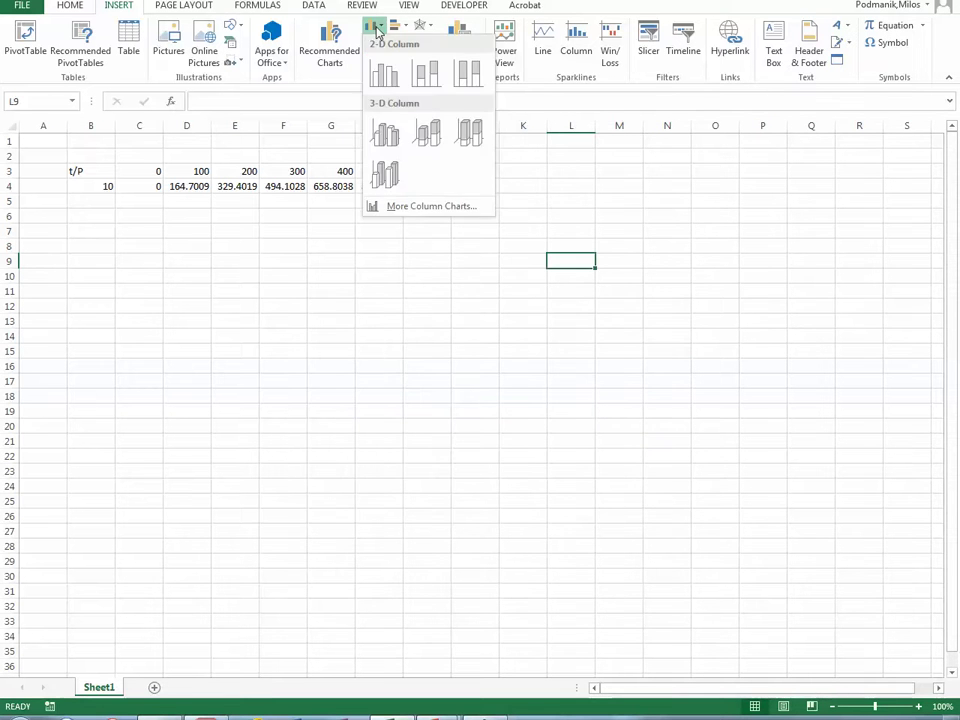
left_click(377, 30)
left_click(372, 59)
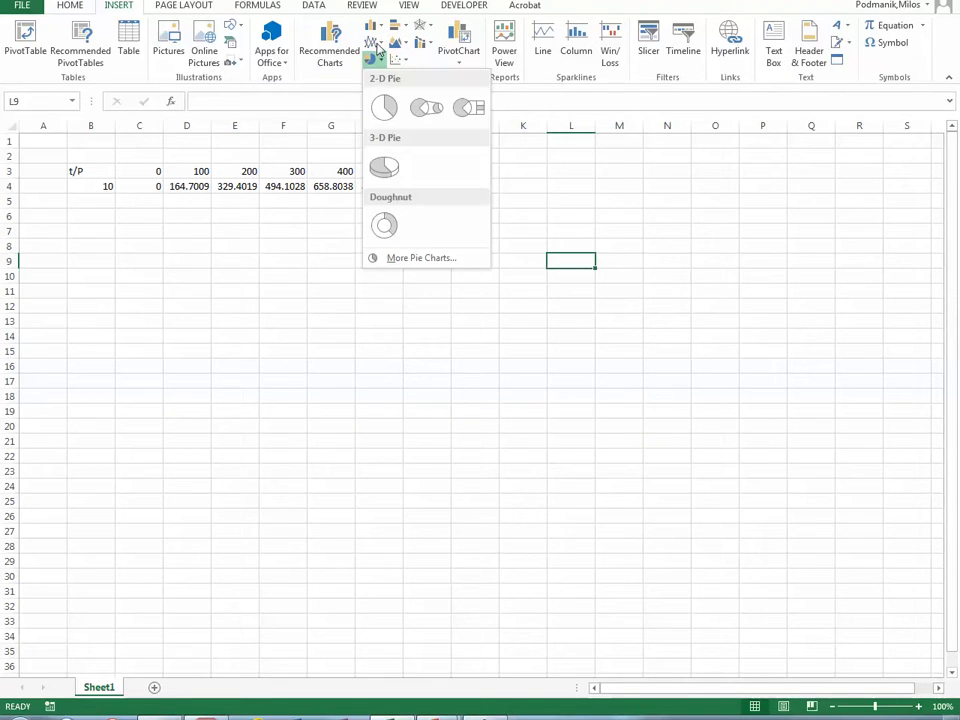
left_click(378, 45)
left_click(385, 191)
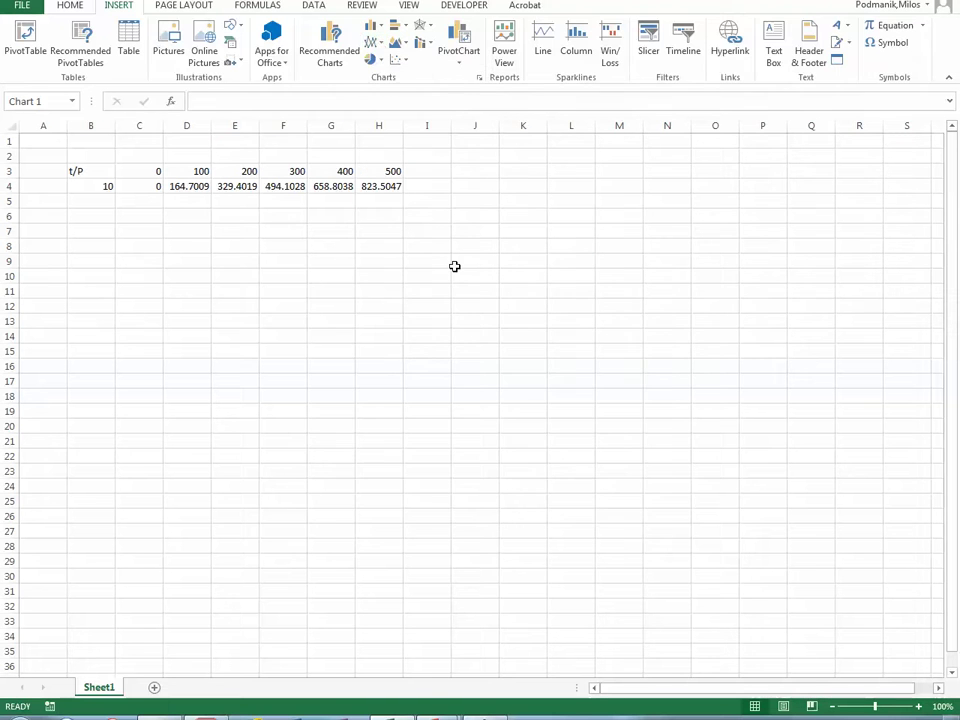
left_click_drag(493, 315, 669, 181)
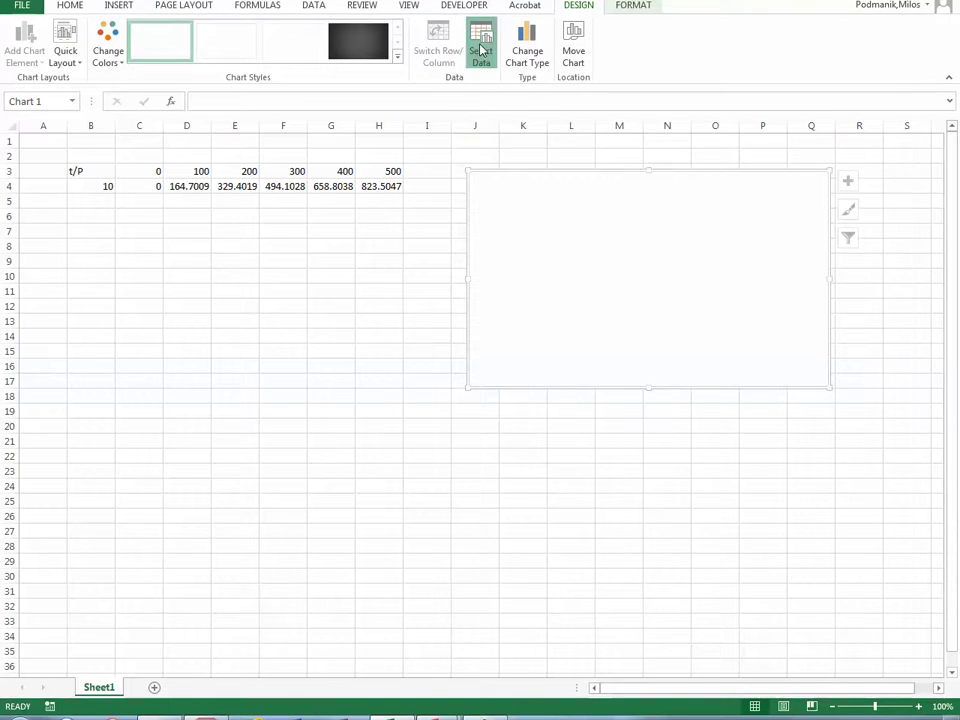
- Add a data series to the chart with C4:H4 as its values
left_click(480, 52)
left_click(500, 222)
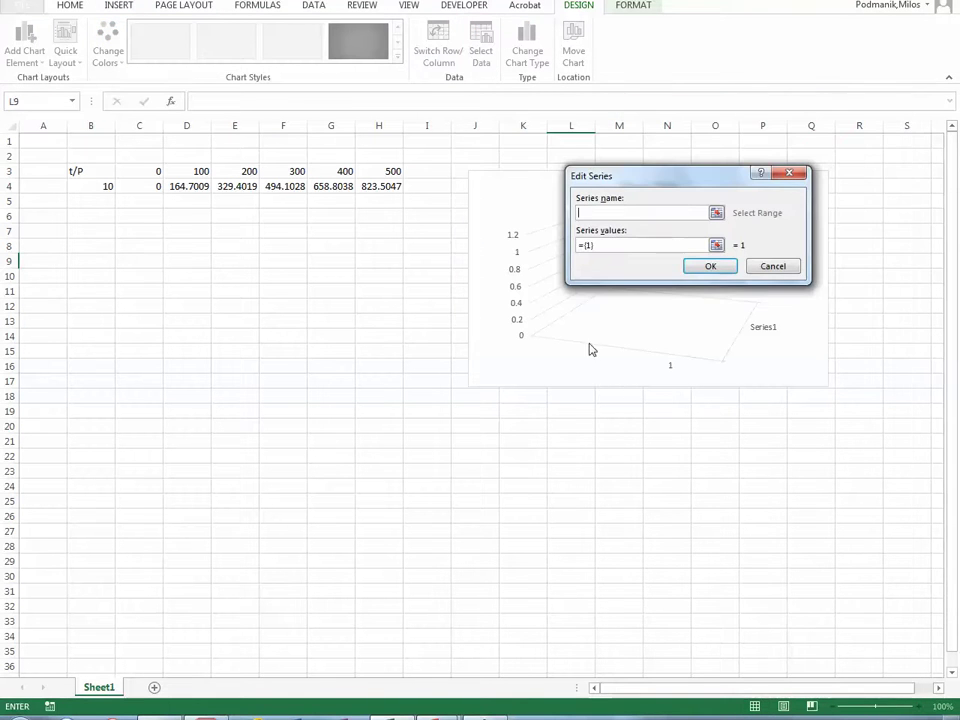
left_click(764, 268)
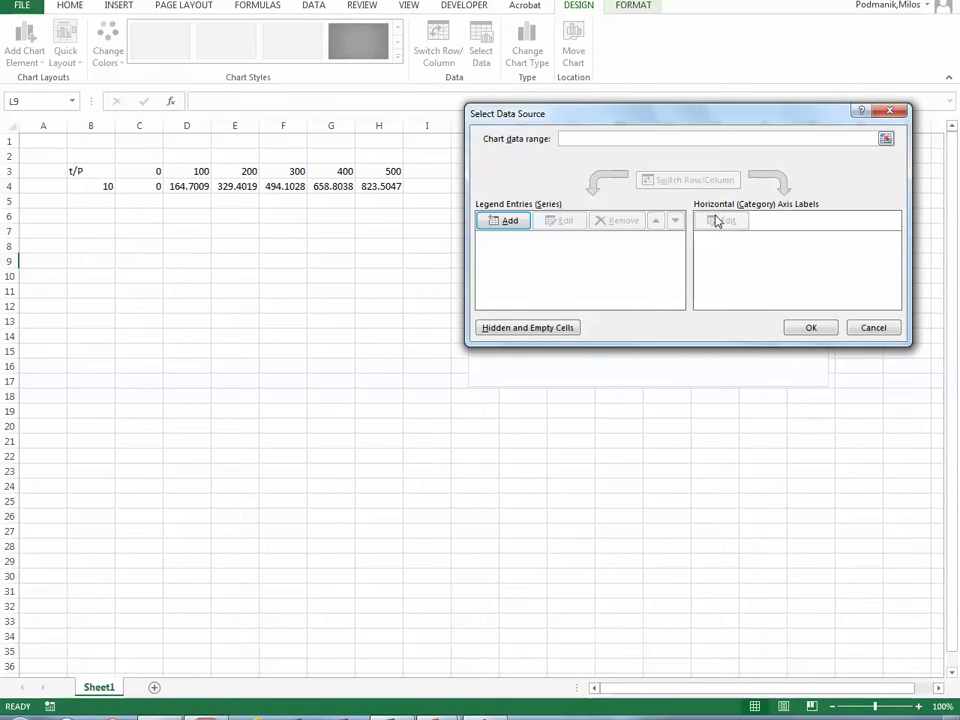
left_click(500, 222)
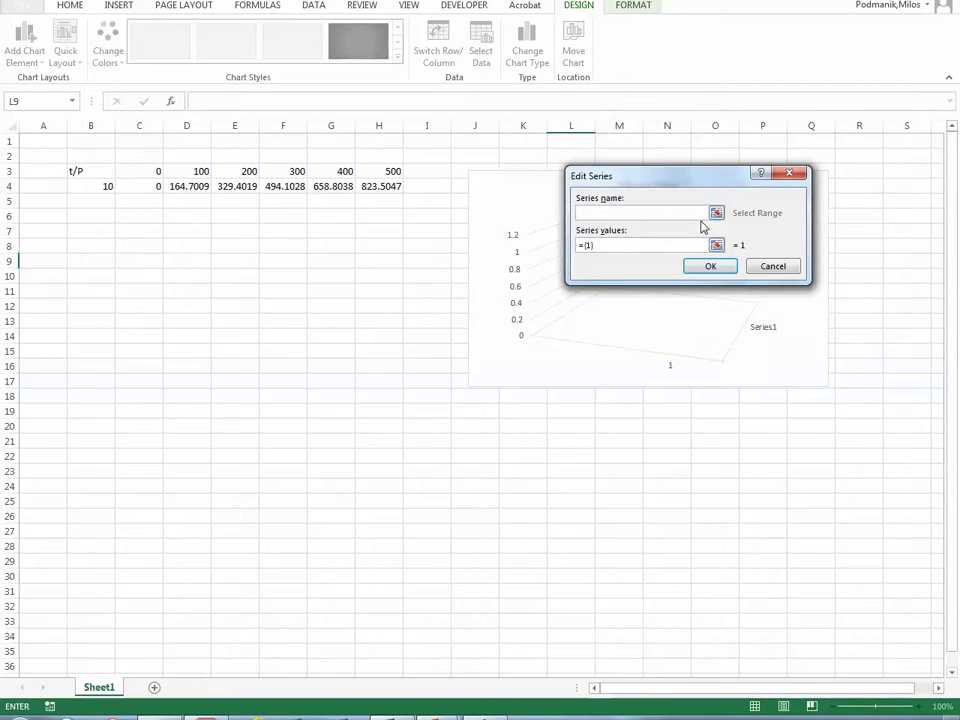
left_click(716, 245)
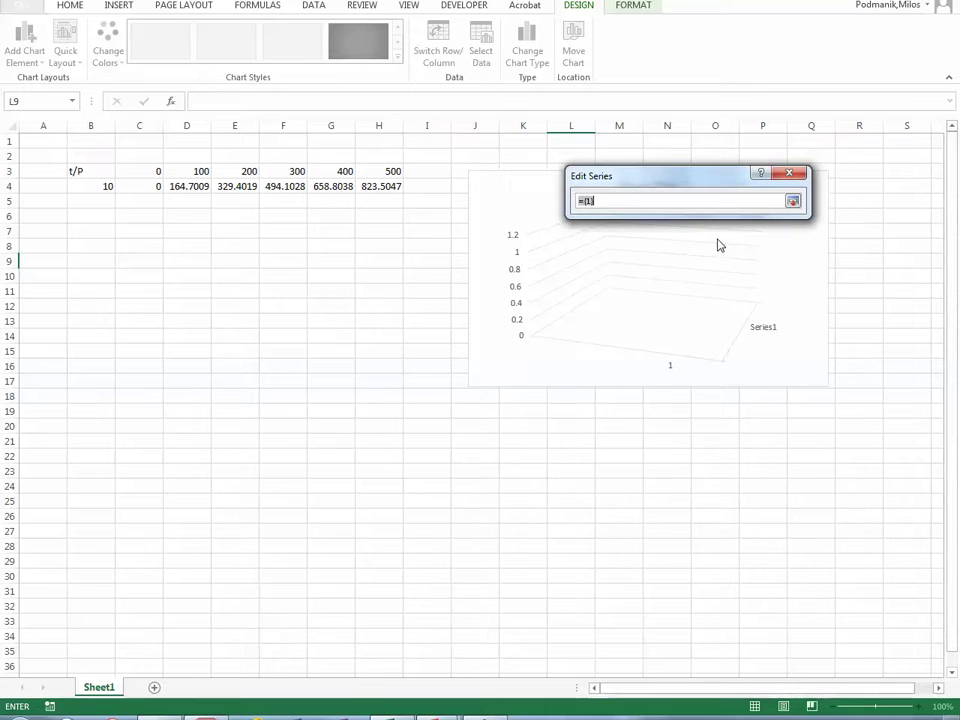
left_click(148, 186)
left_click_drag(148, 186, 380, 186)
left_click(792, 201)
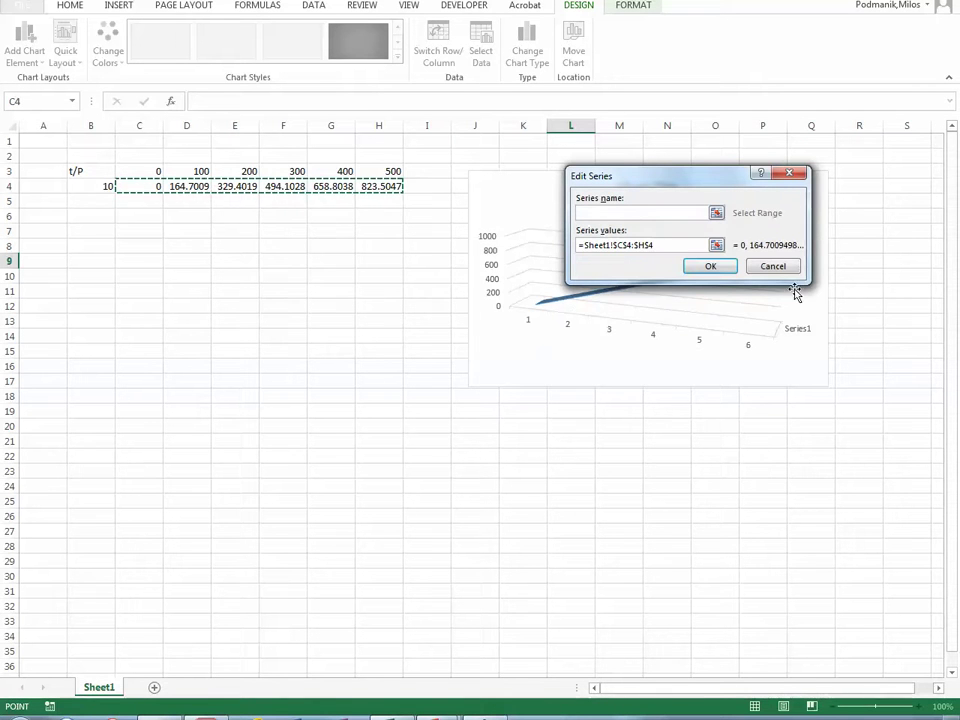
- Set the new series' name to the range C3:H3 and accept the series
left_click(716, 213)
left_click_drag(150, 171, 377, 168)
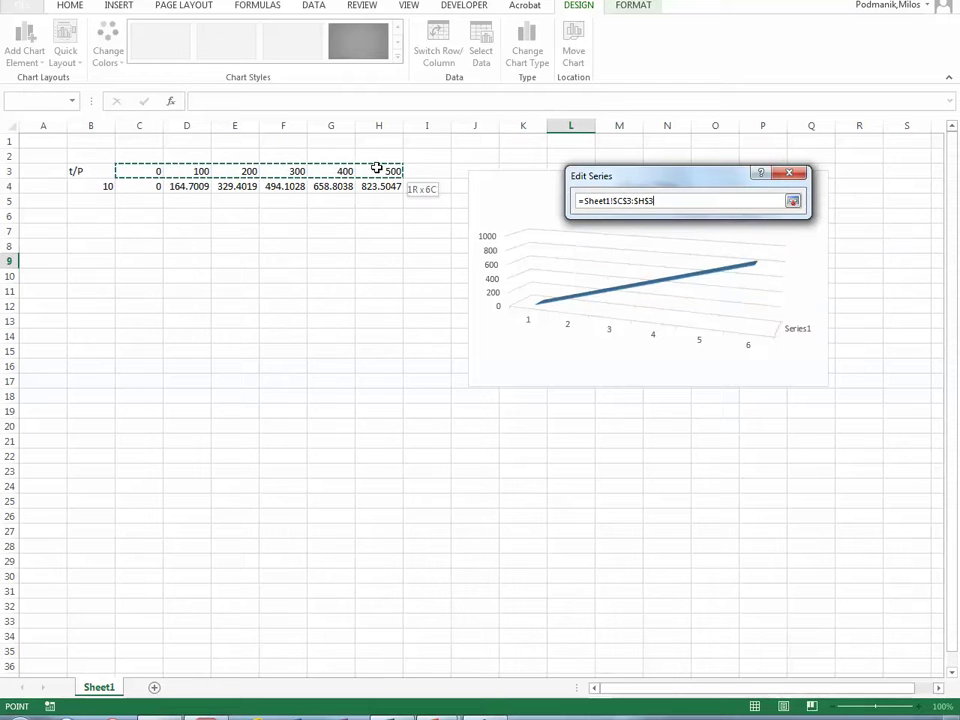
left_click(792, 201)
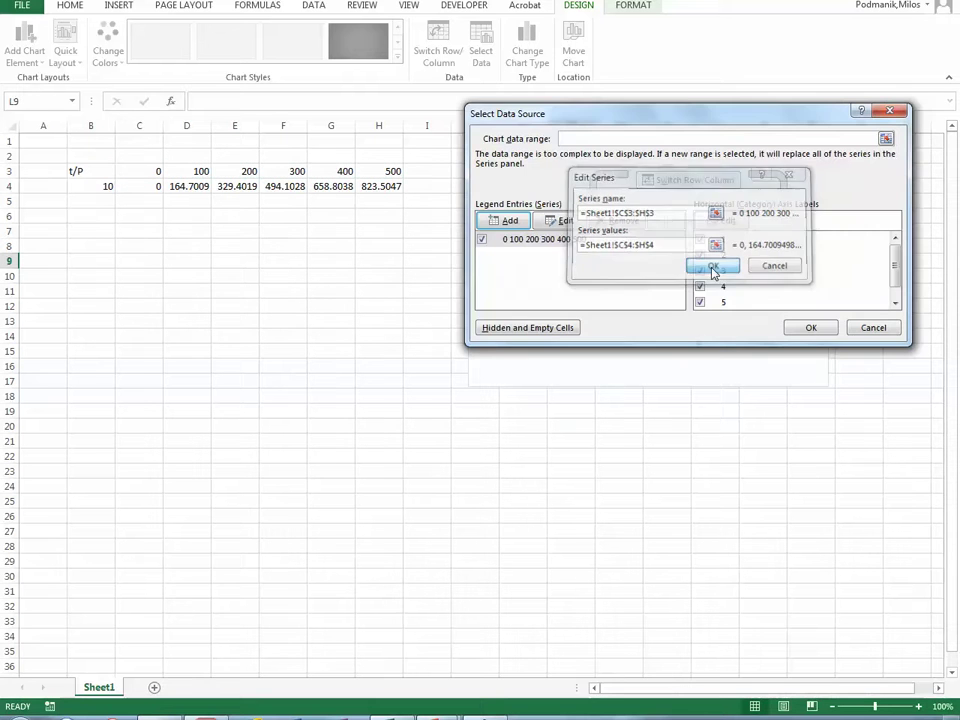
left_click(713, 266)
- Change the chart series' name reference to cell B4 and accept the series
left_click_drag(687, 115, 608, 161)
left_click(471, 268)
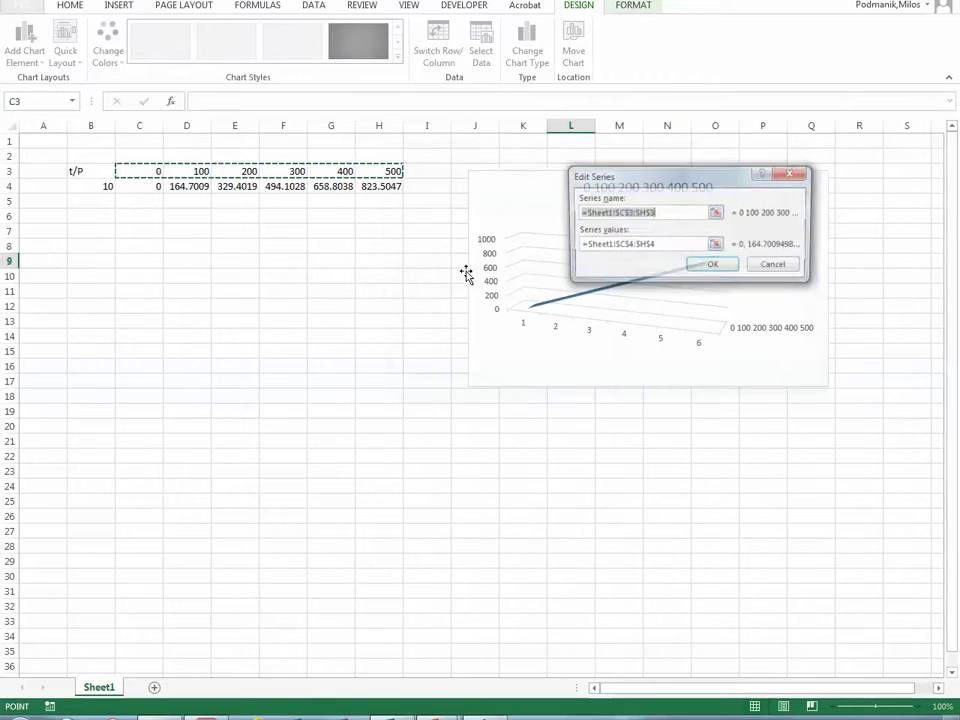
left_click(83, 187)
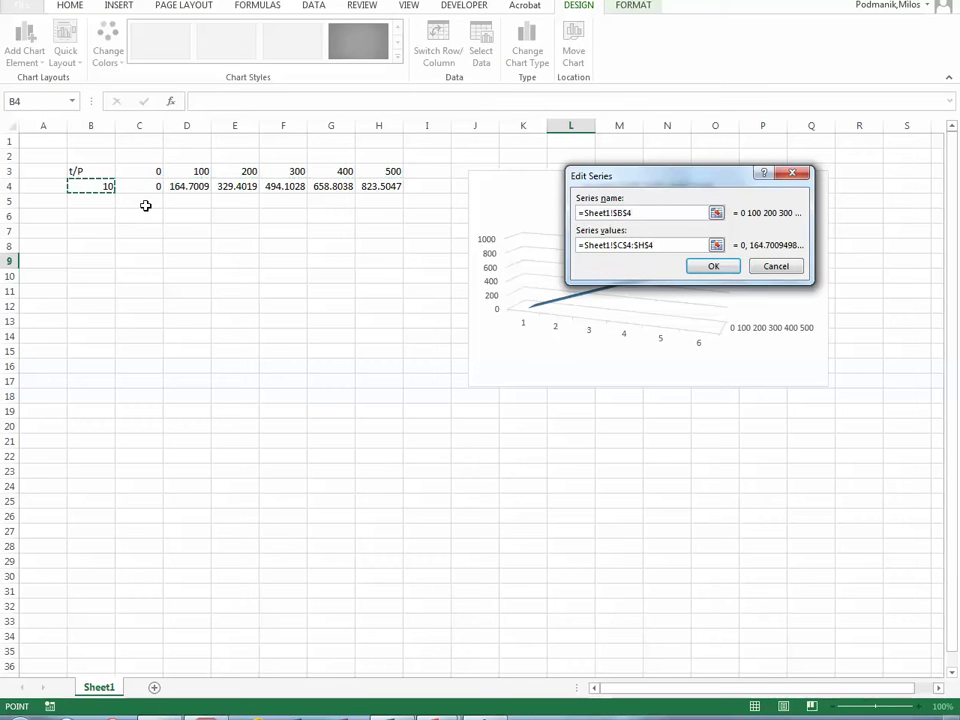
left_click(713, 267)
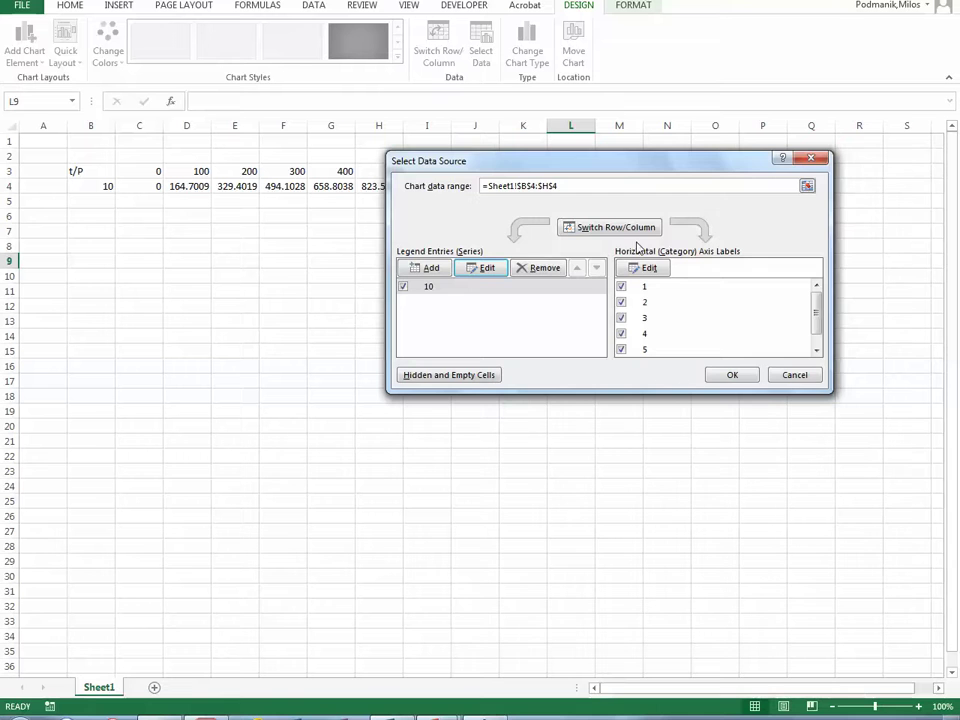
- Set the chart's horizontal axis labels to the range C3:H3 and accept the data source
left_click(645, 268)
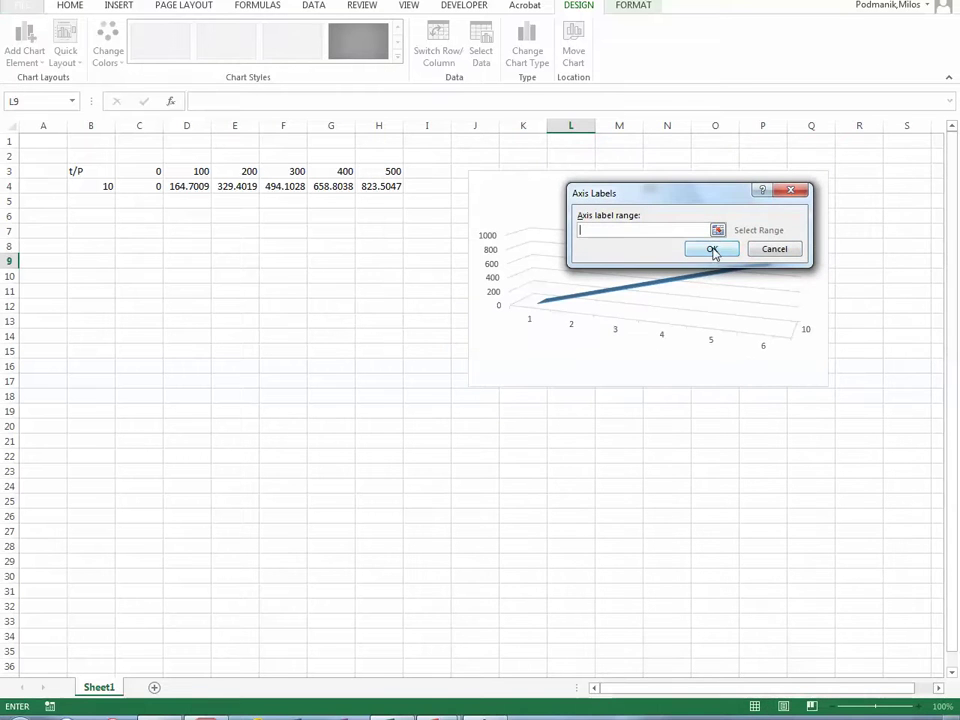
left_click(775, 250)
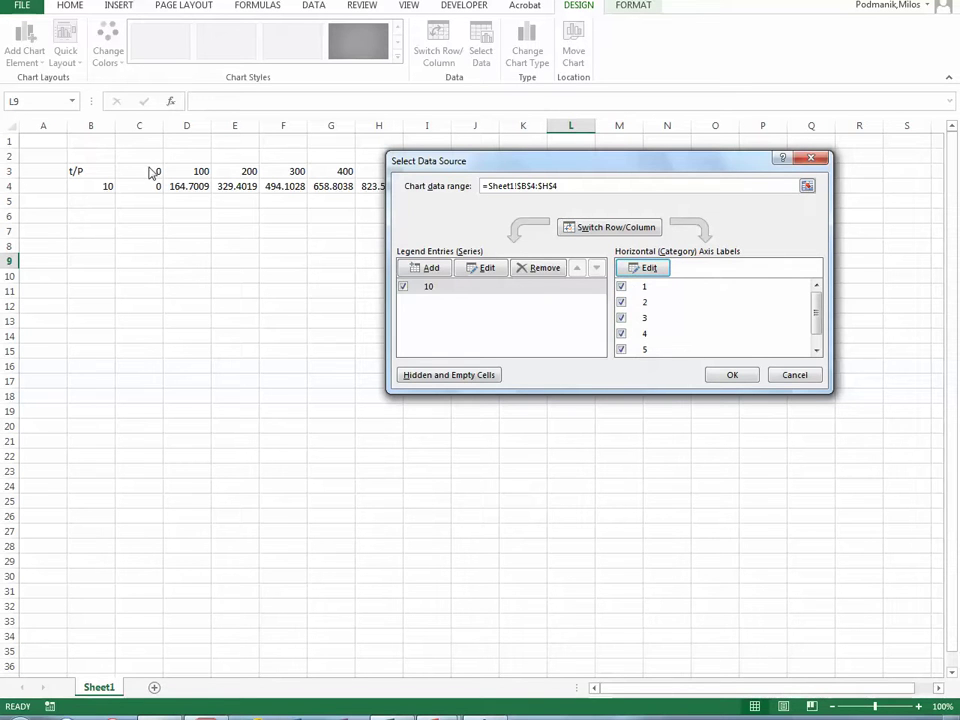
left_click(643, 268)
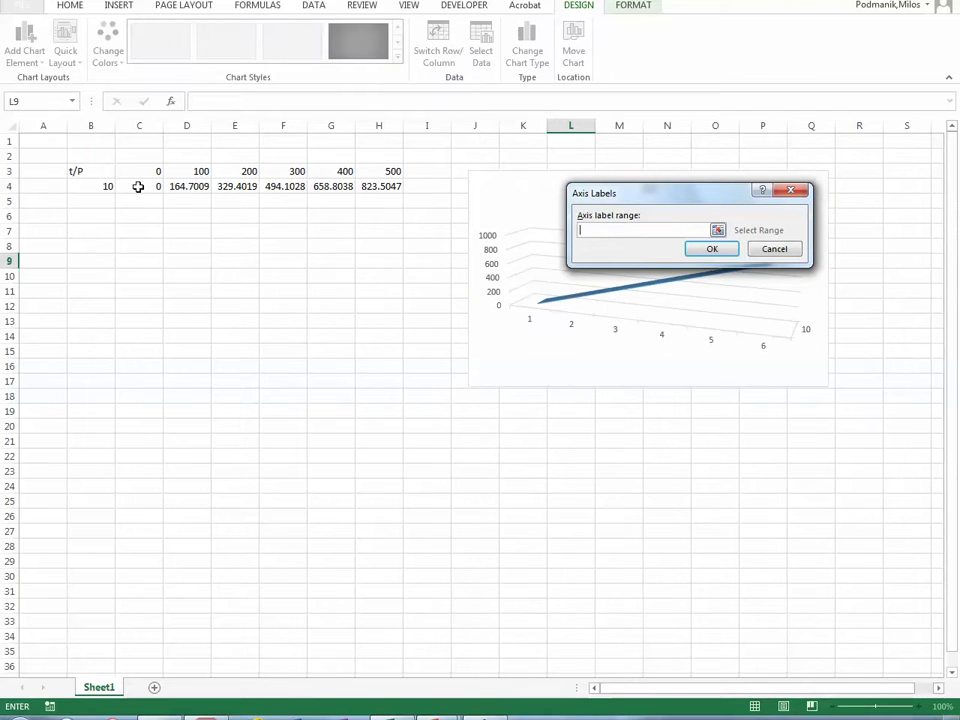
left_click_drag(134, 174, 398, 170)
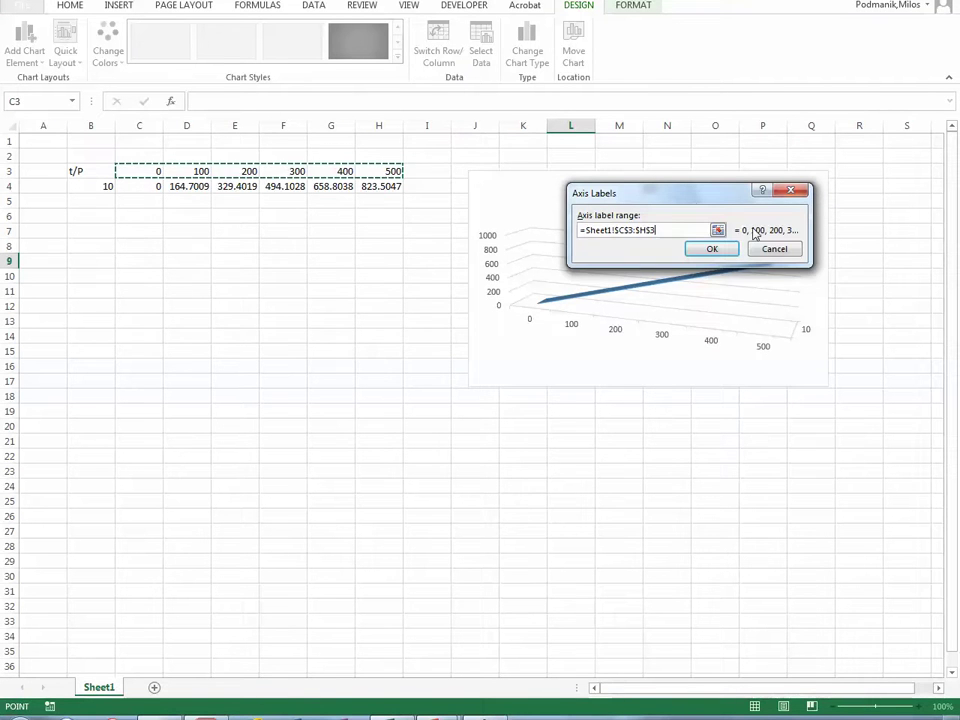
left_click(733, 249)
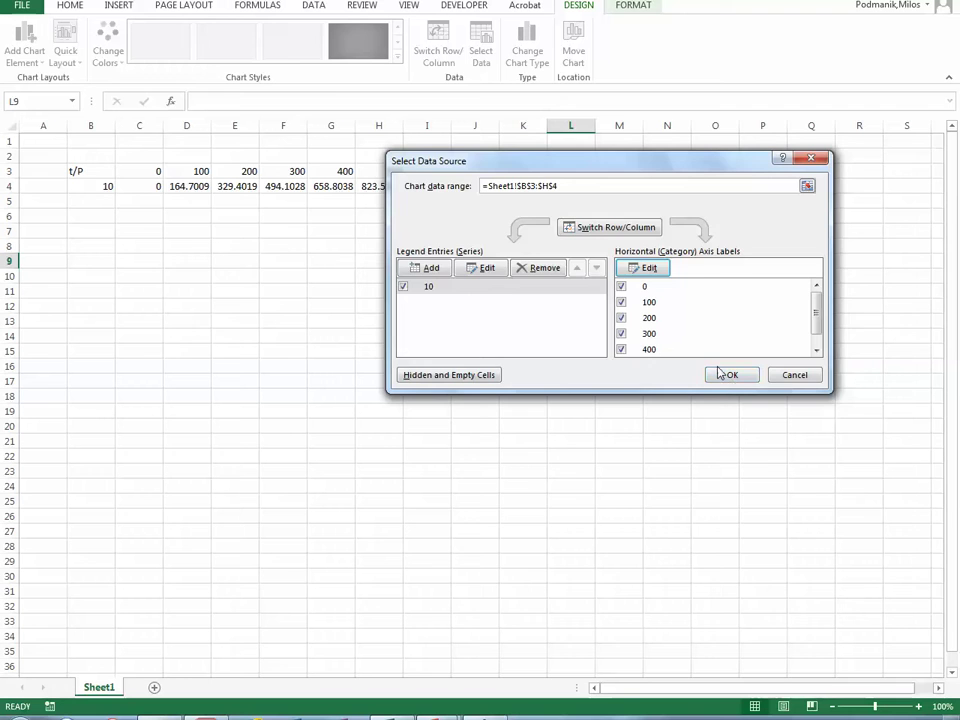
left_click(730, 375)
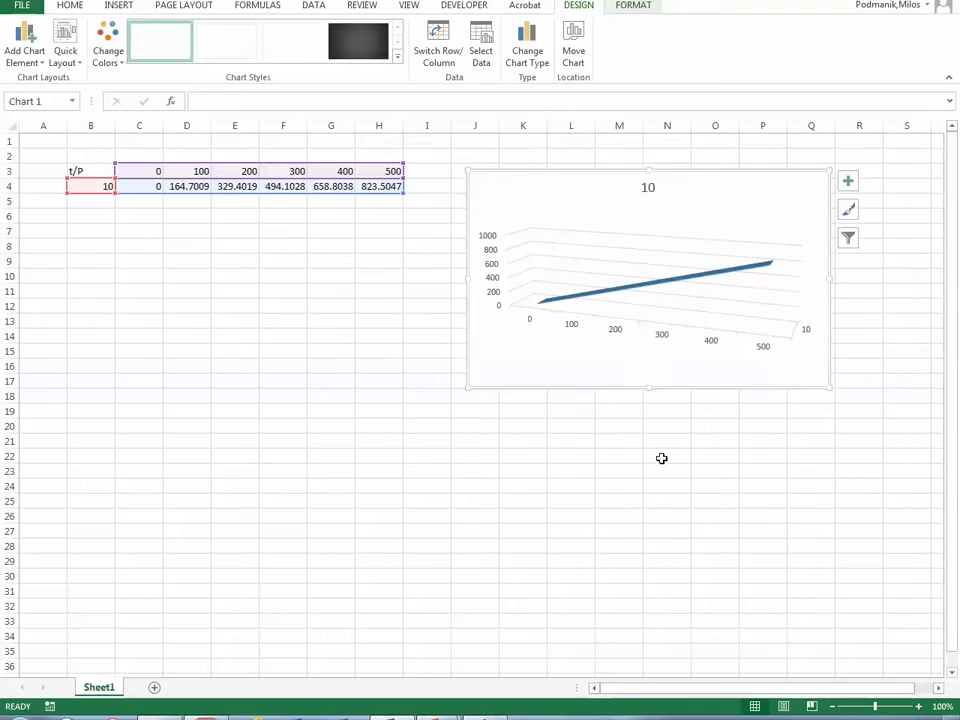
- Set the chart title to "Future vs. Principle"
left_click(660, 189)
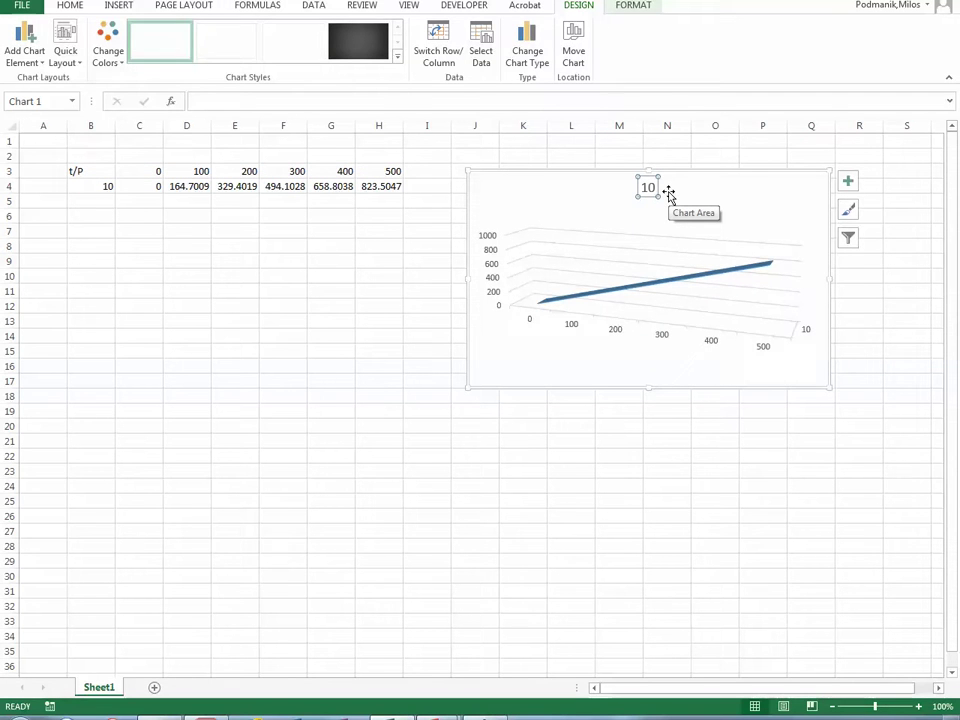
type("Future")
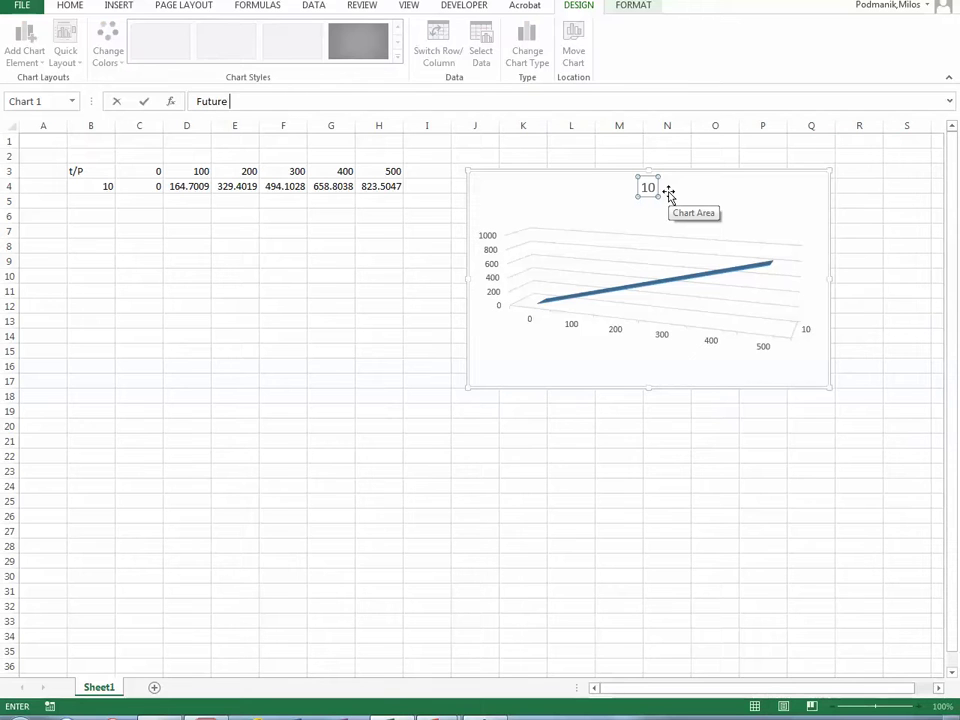
type(" vs. Principle")
key("Return")
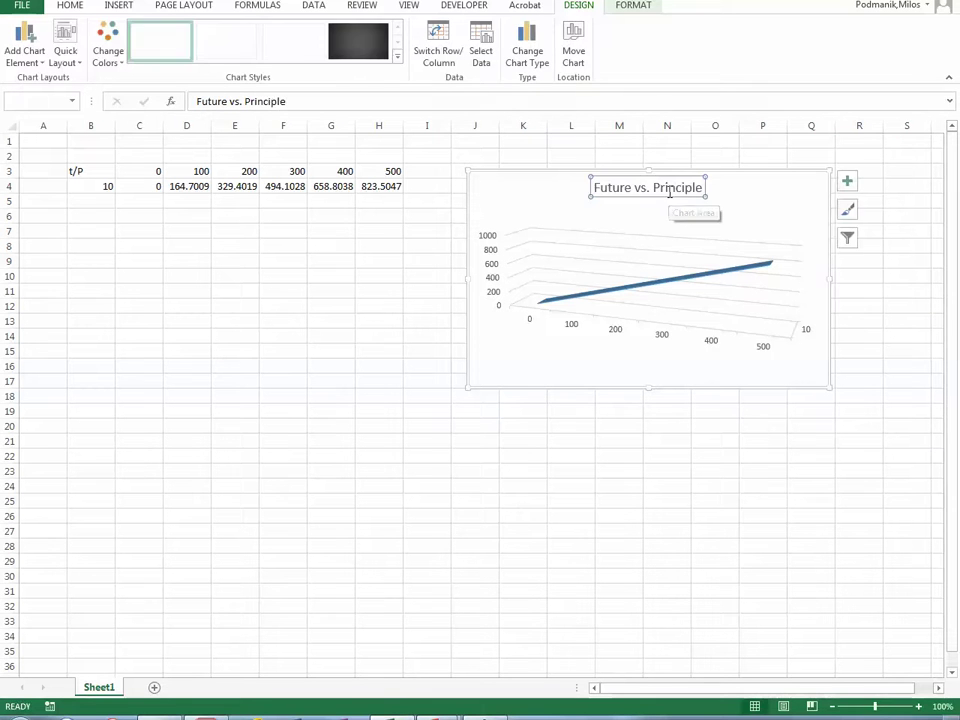
- Add axis titles to the 3-D line chart
left_click(846, 196)
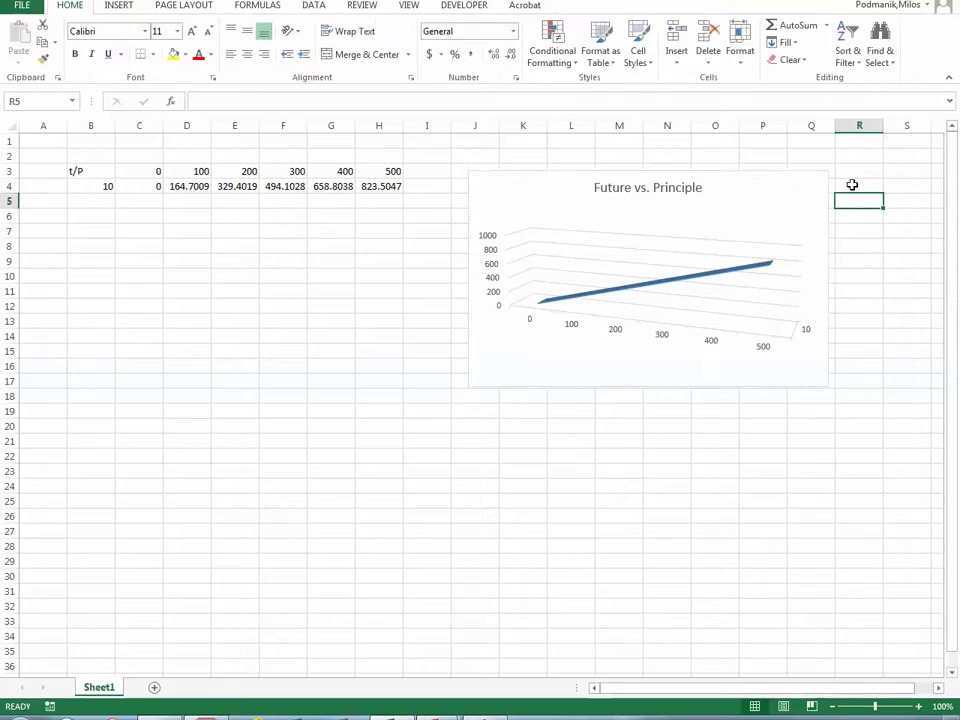
left_click(785, 212)
left_click(847, 181)
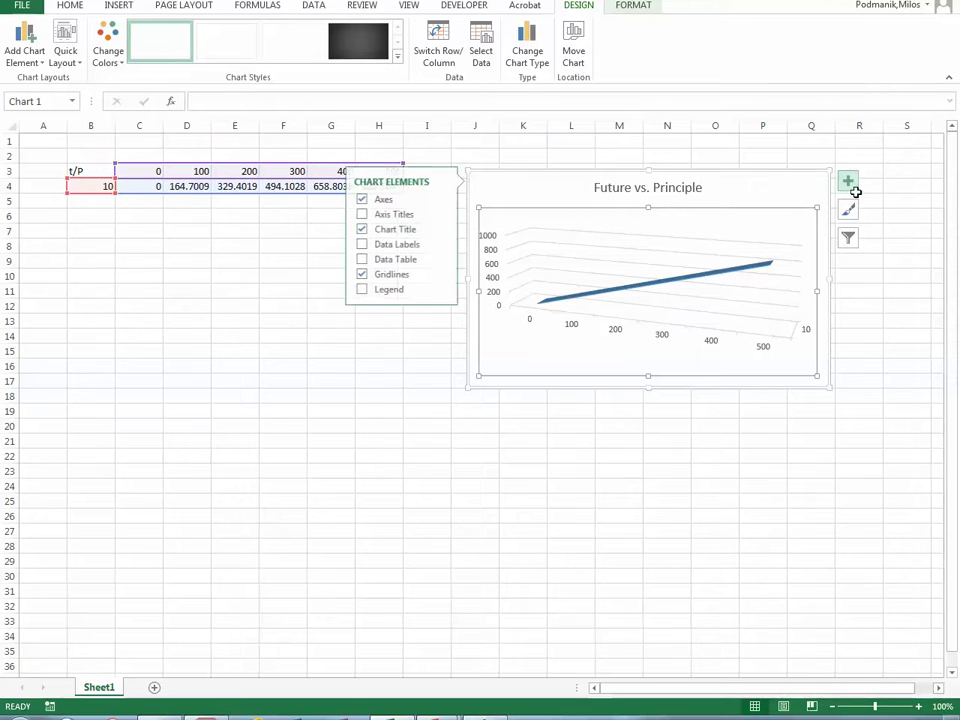
left_click(361, 214)
- Title the vertical axis "A", the horizontal axis "P" and the depth axis "t, years"
left_click(494, 265)
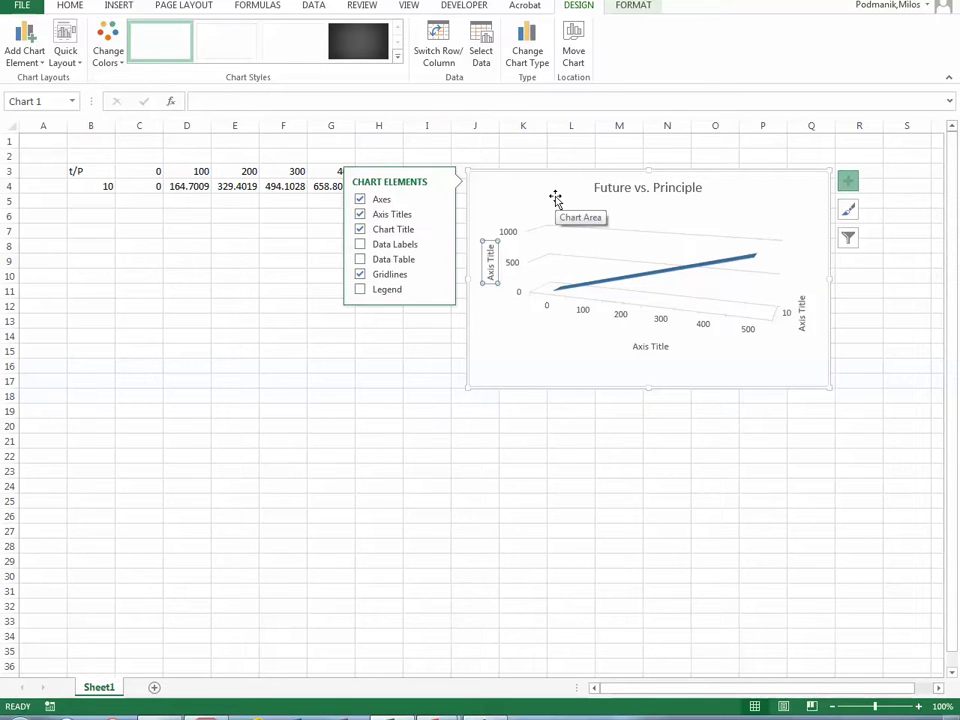
type("A")
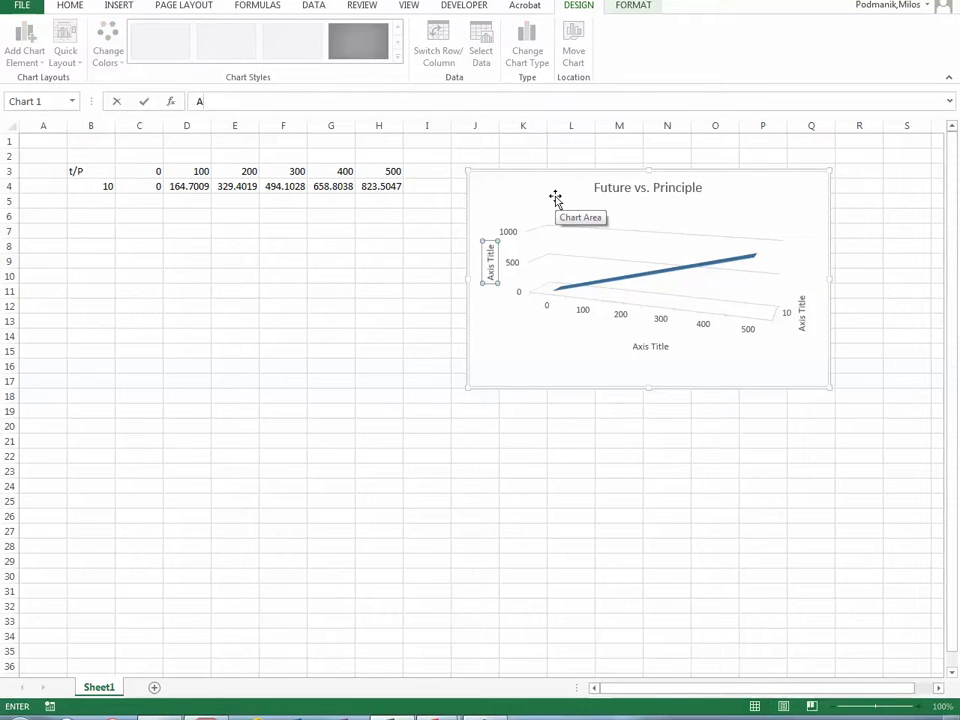
key("Return")
left_click(645, 349)
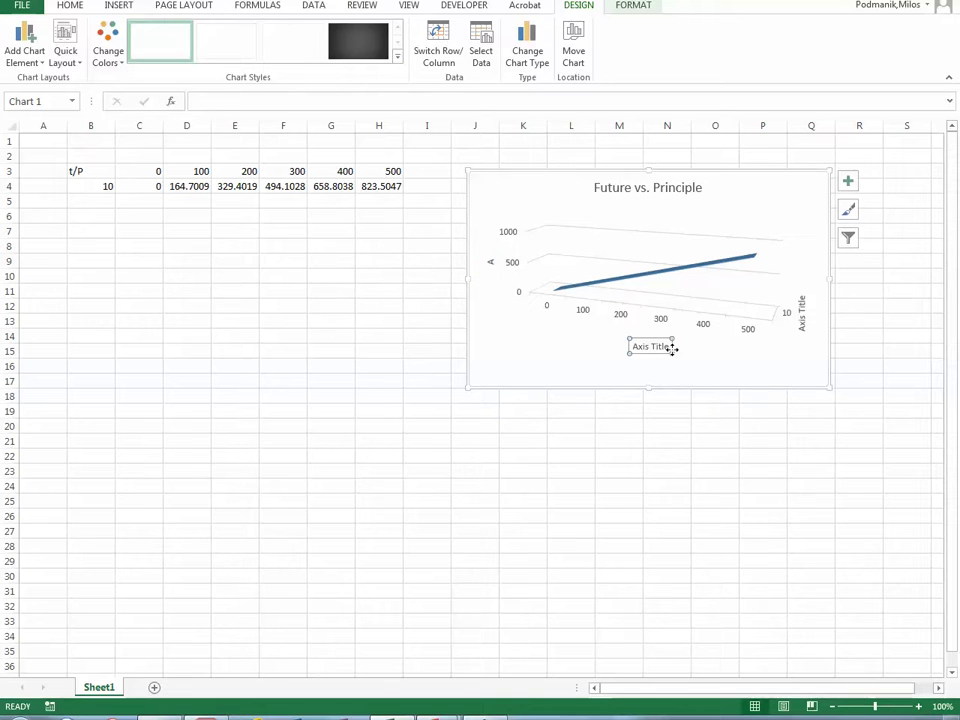
type("P")
key("Return")
left_click(802, 304)
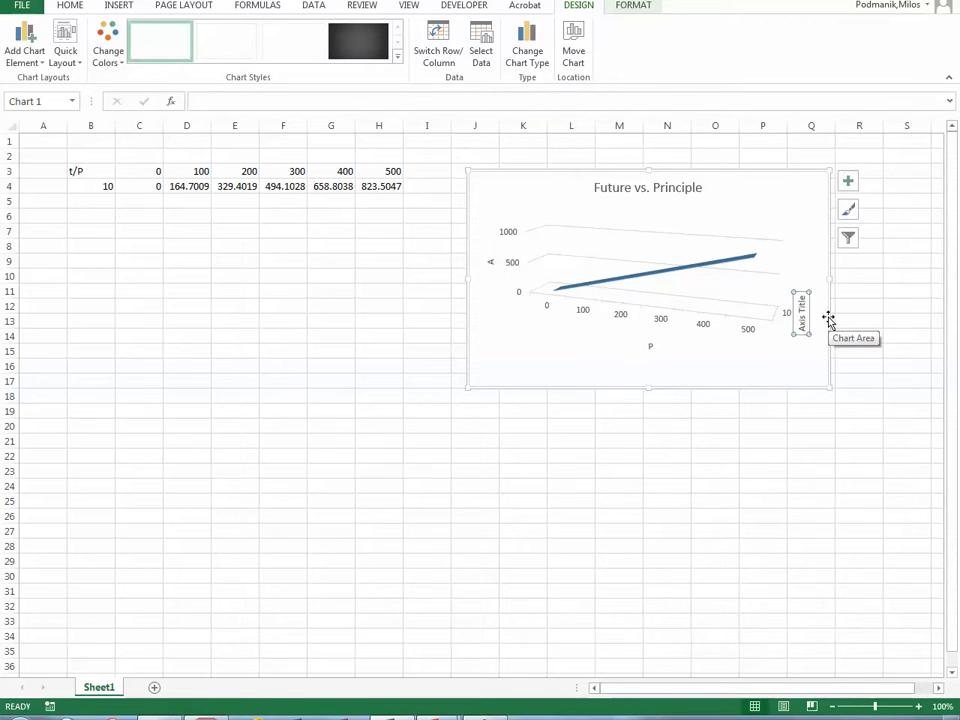
type("t, years")
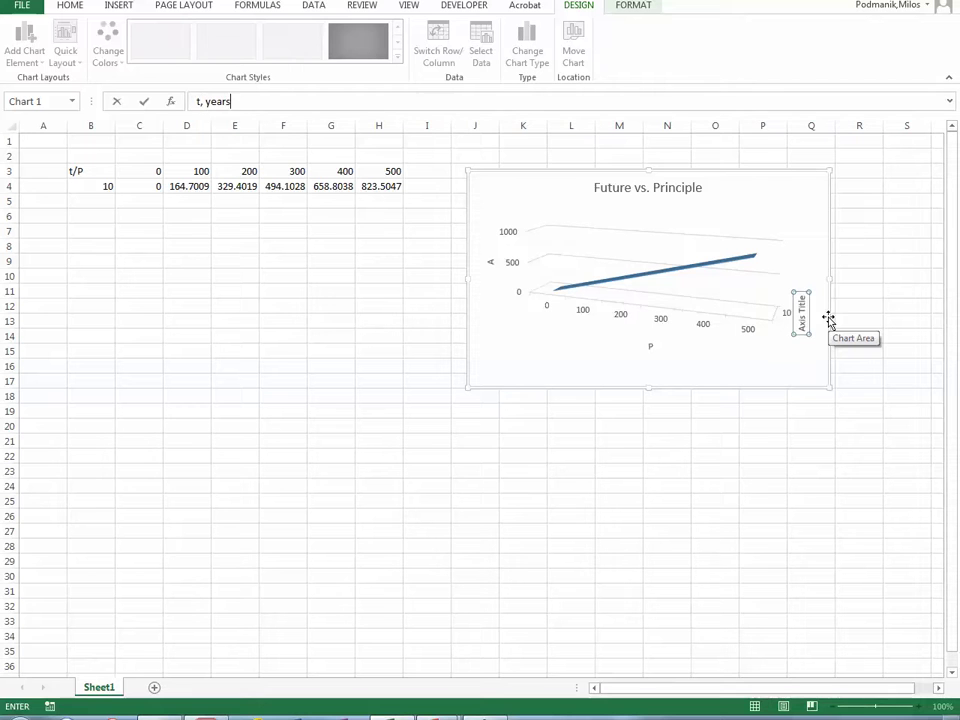
key("Return")
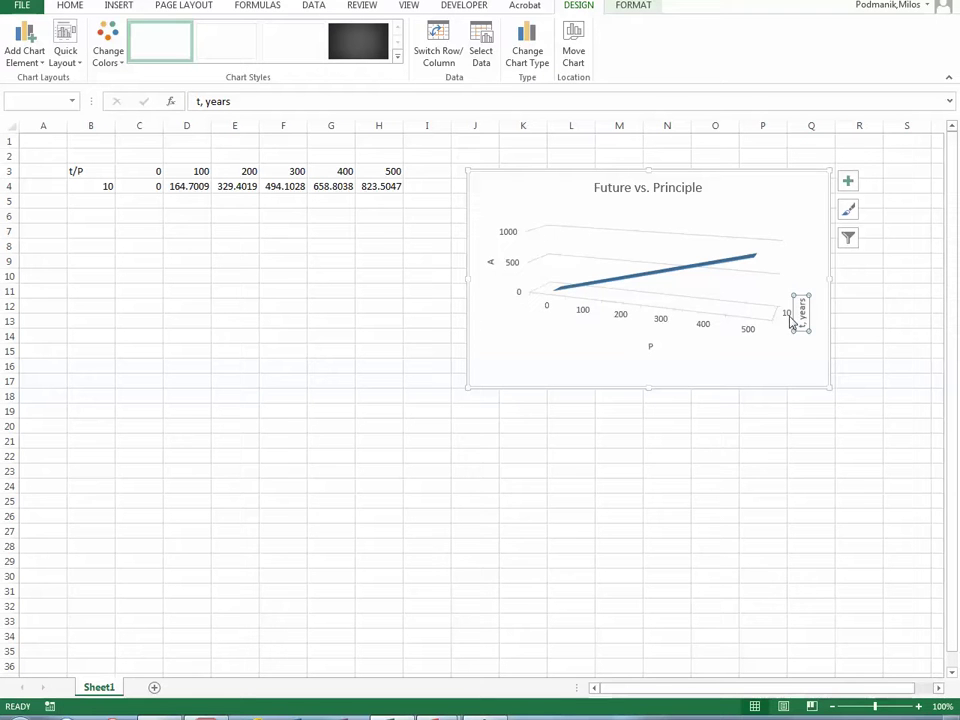
left_click(789, 316)
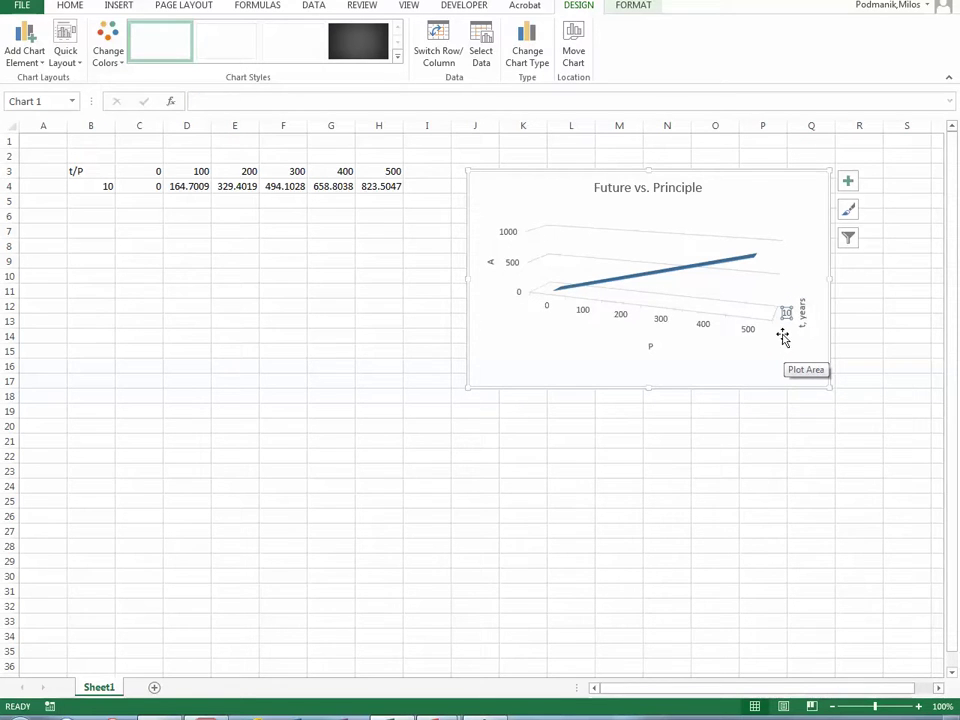
left_click(707, 188)
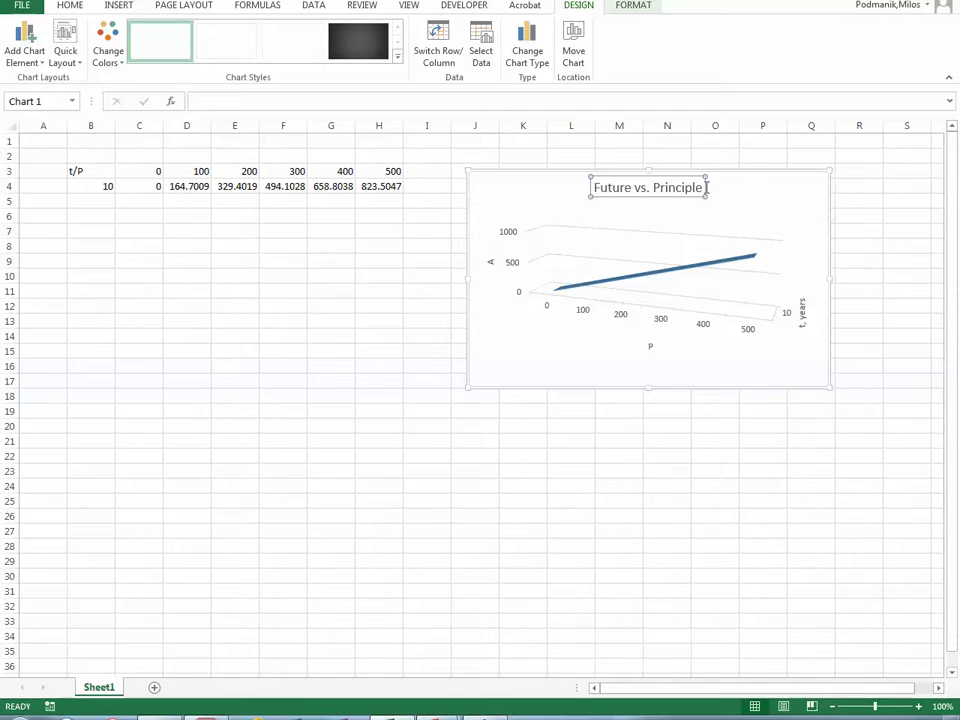
double_click(707, 188)
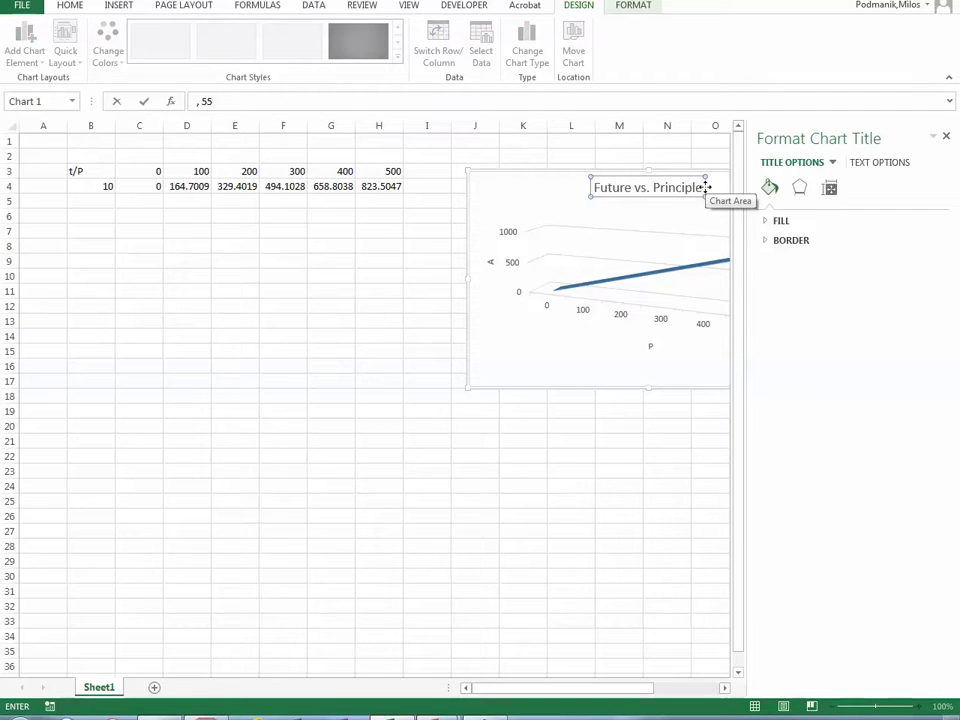
key("Escape")
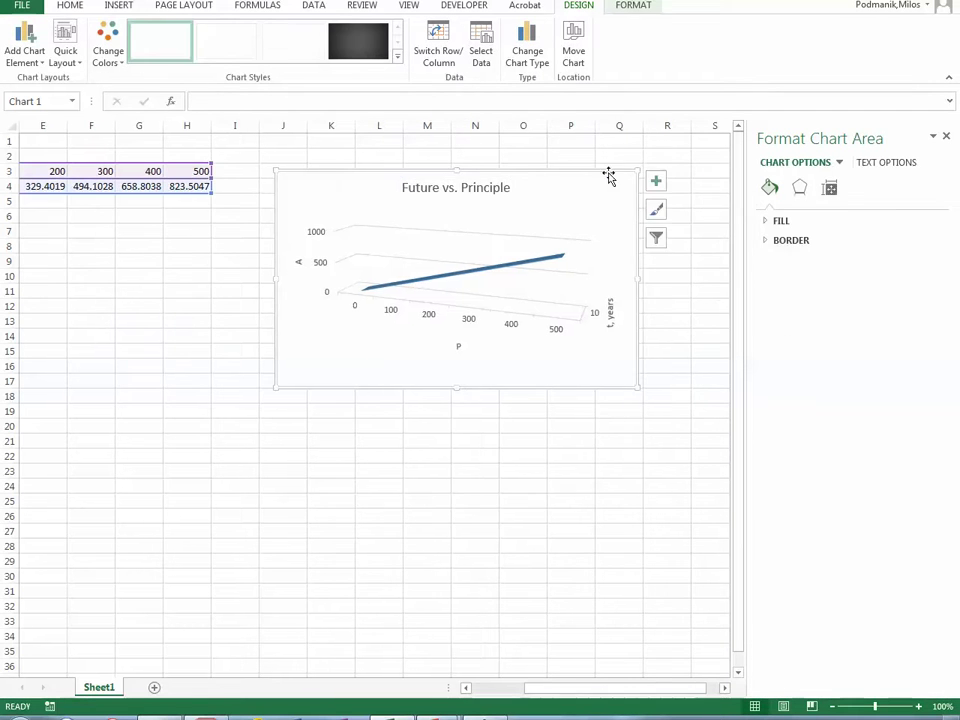
- Append ", 5% comp monthly" to the end of the chart title and deselect the chart
left_click(485, 199)
left_click(503, 198)
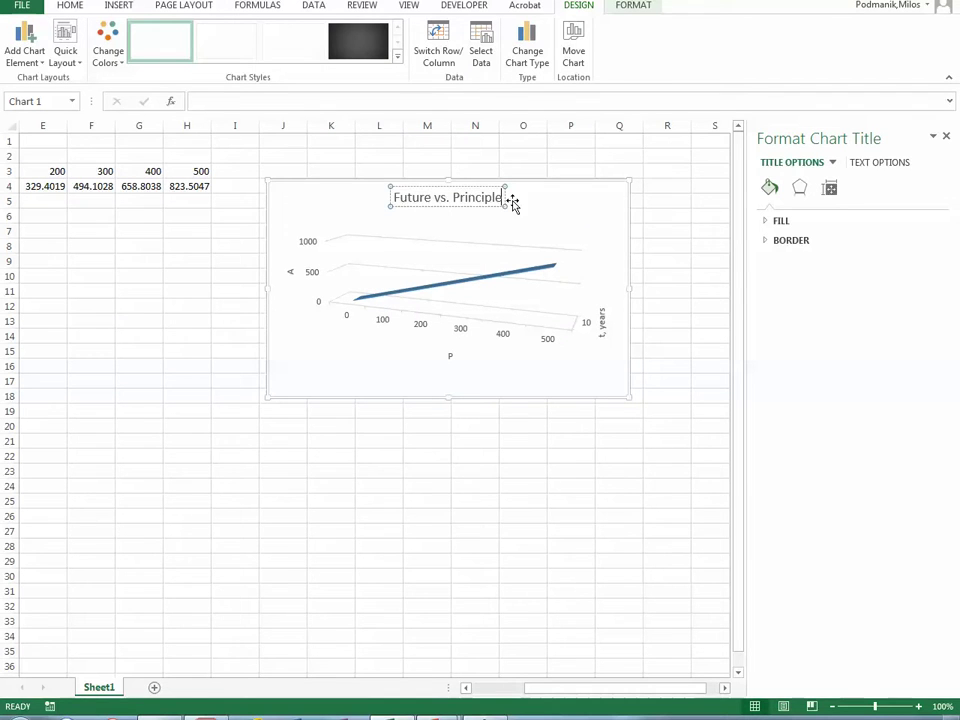
type(", 5% comp")
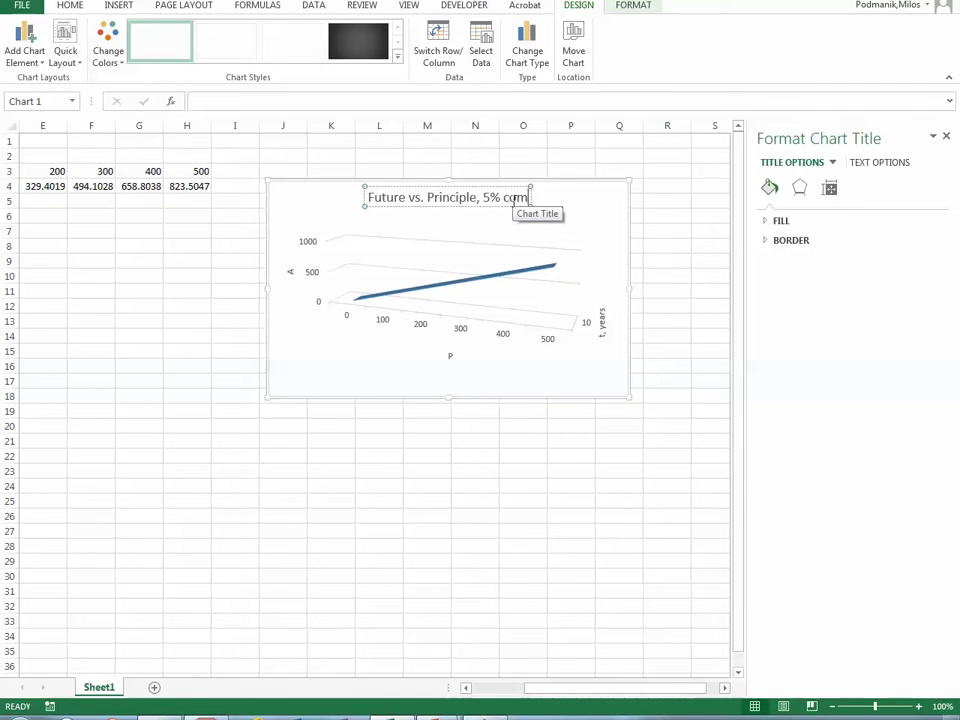
type(" monthly")
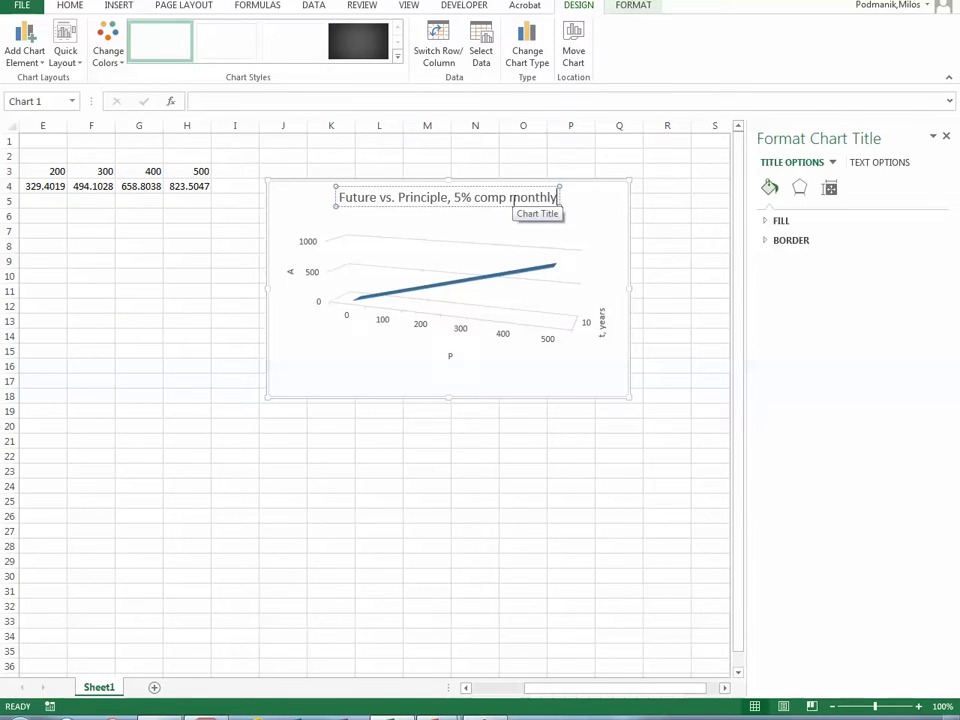
left_click(600, 200)
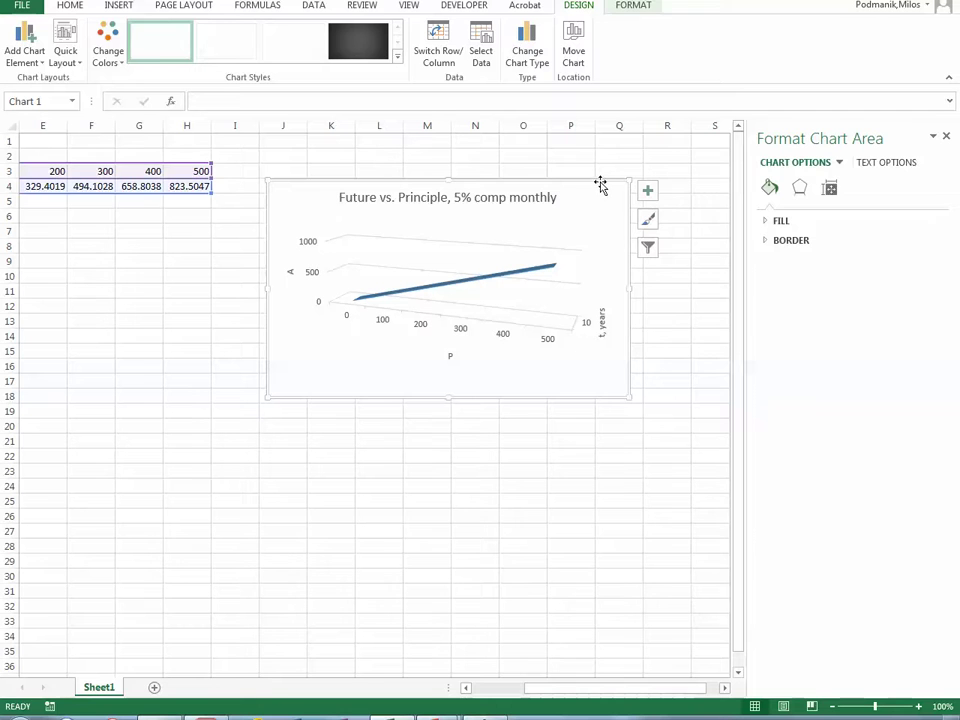
left_click(373, 409)
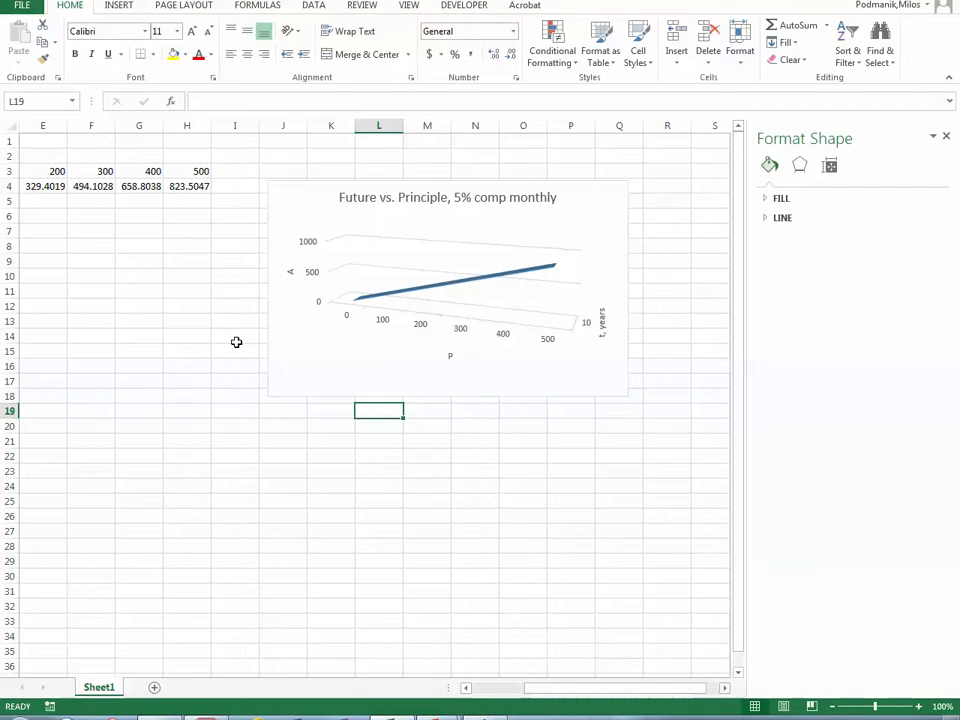
left_click(235, 548)
left_click_drag(596, 689, 540, 689)
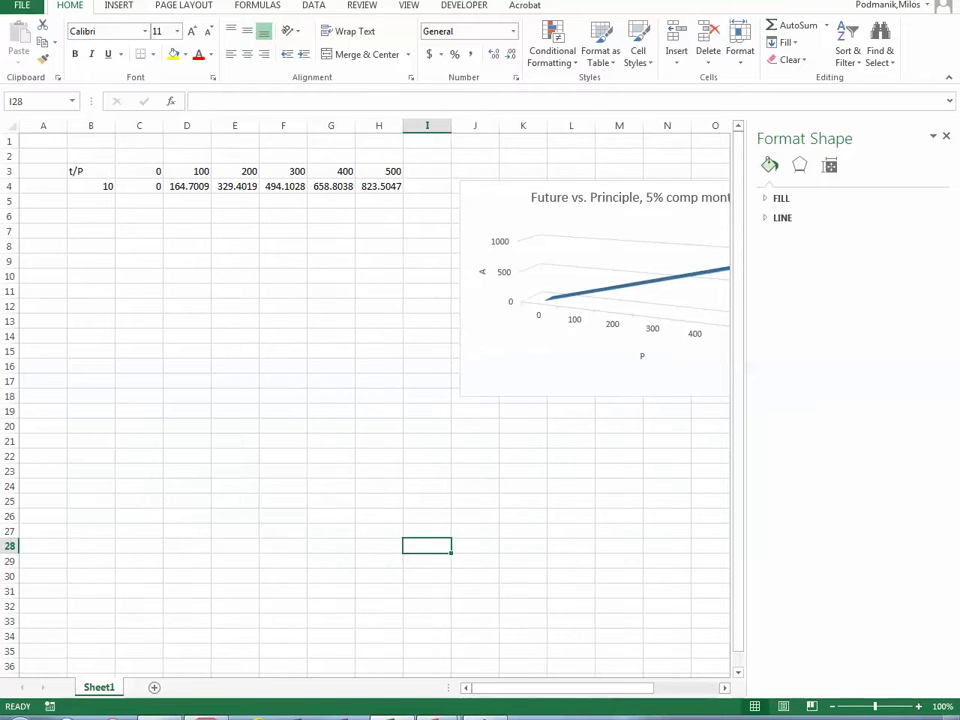
- Switch to the PowerPoint slide and bracket the factor (1 + .05/12)^(12·10) after P in red ink
mouse_move(435, 712)
left_click(491, 663)
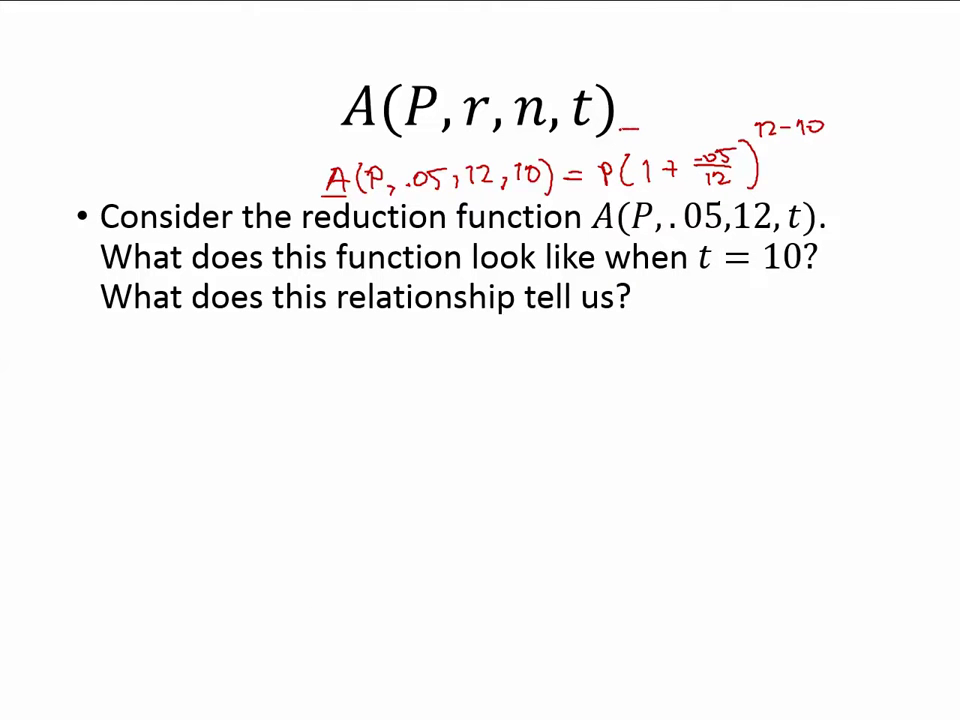
mouse_move(622, 188)
left_mouse_down()
mouse_move(754, 187)
mouse_move(848, 125)
left_mouse_up()
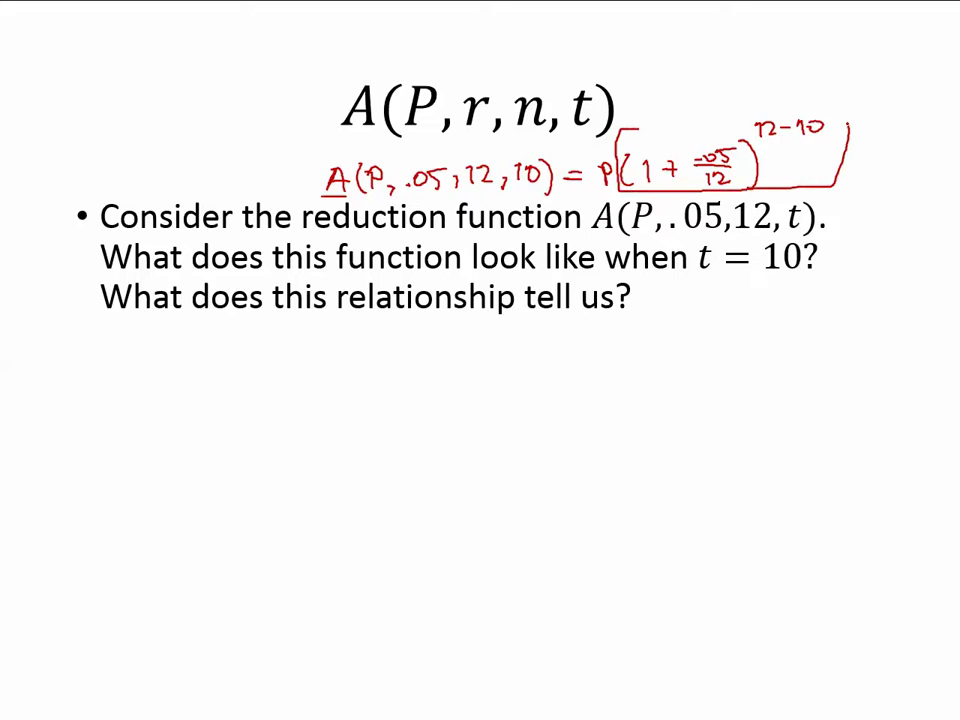
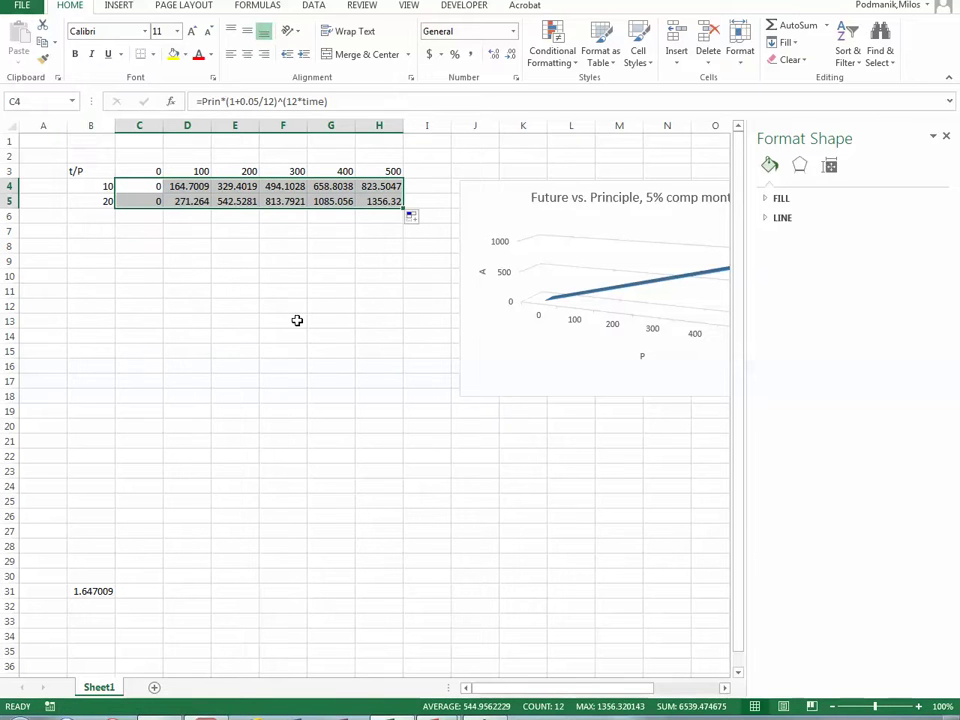
- Examine the 20-year row's compound interest formula and its amounts against the principal headers in row 3
left_click(92, 201)
left_click(144, 200)
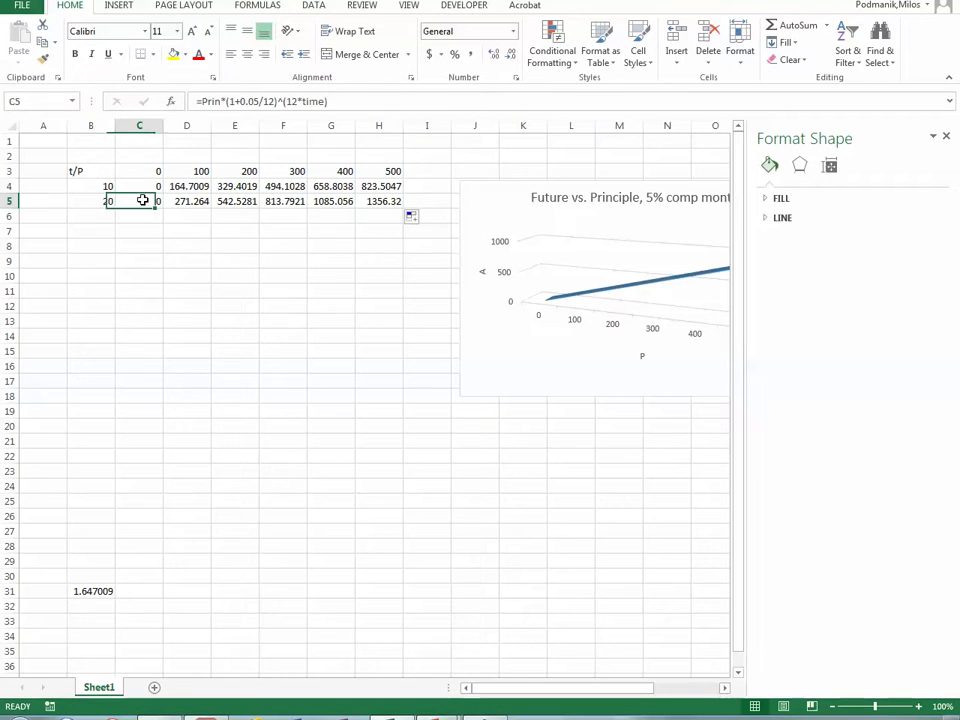
double_click(188, 204)
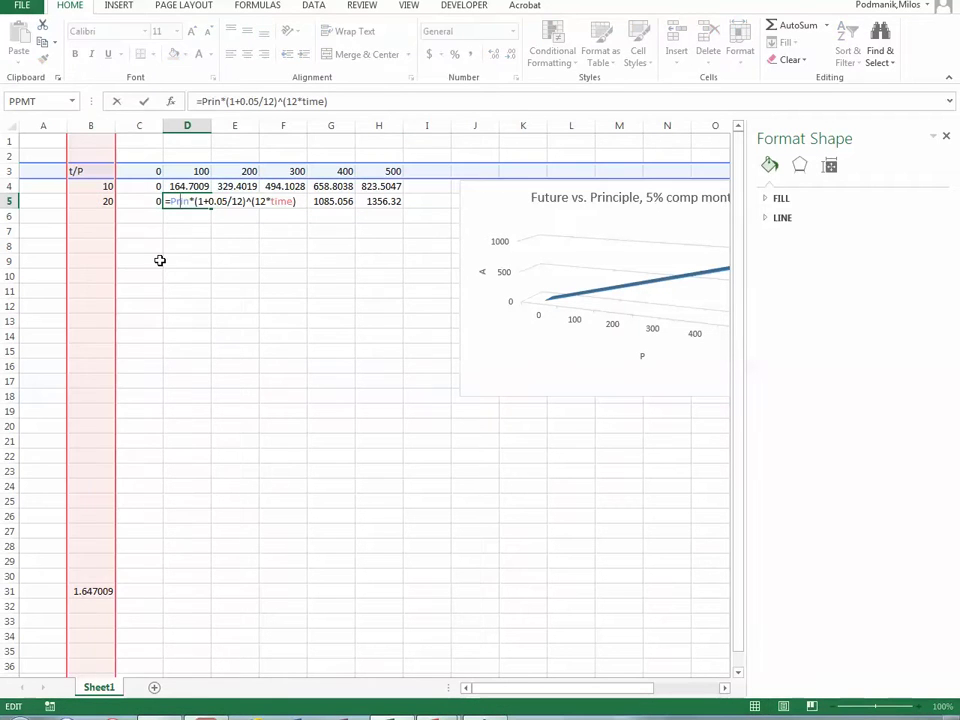
key("ctrl+Return")
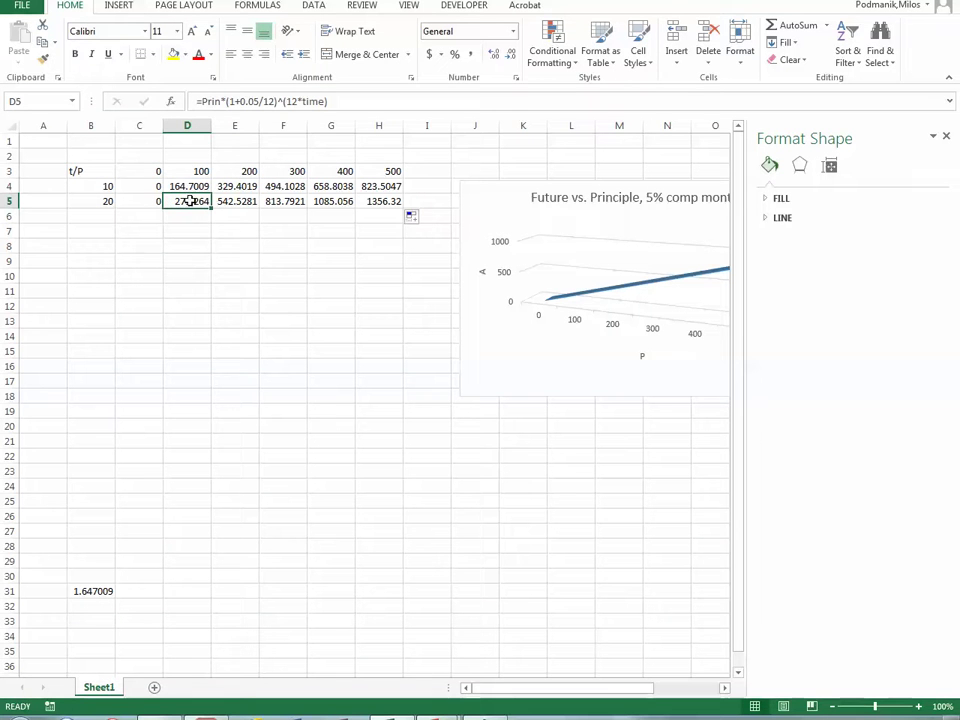
left_click(229, 199)
left_click(193, 173)
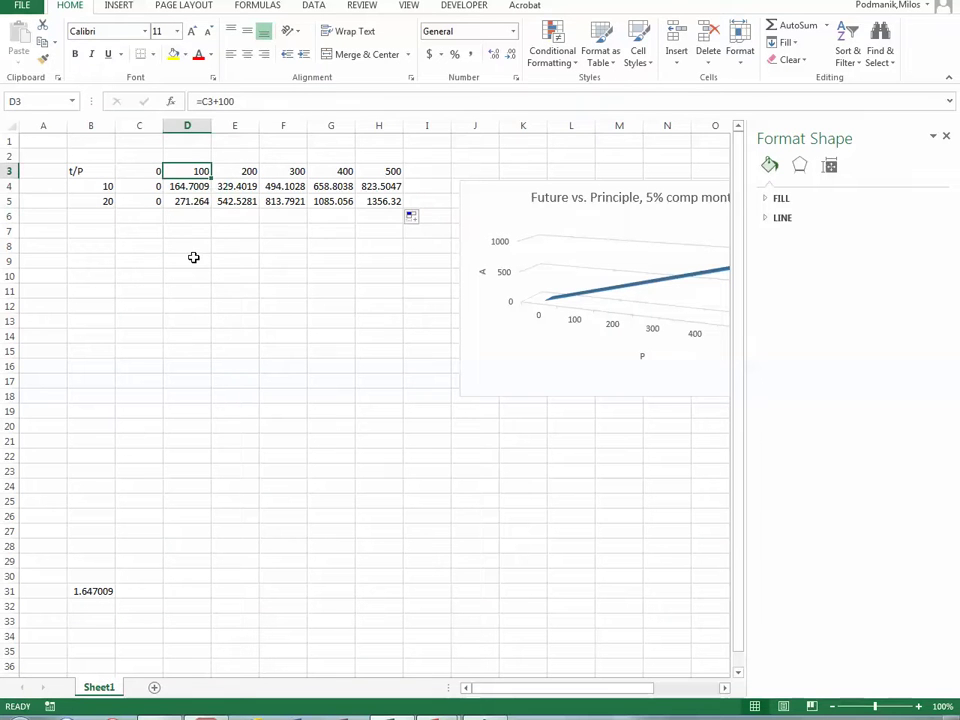
left_click(192, 211)
left_click(190, 202)
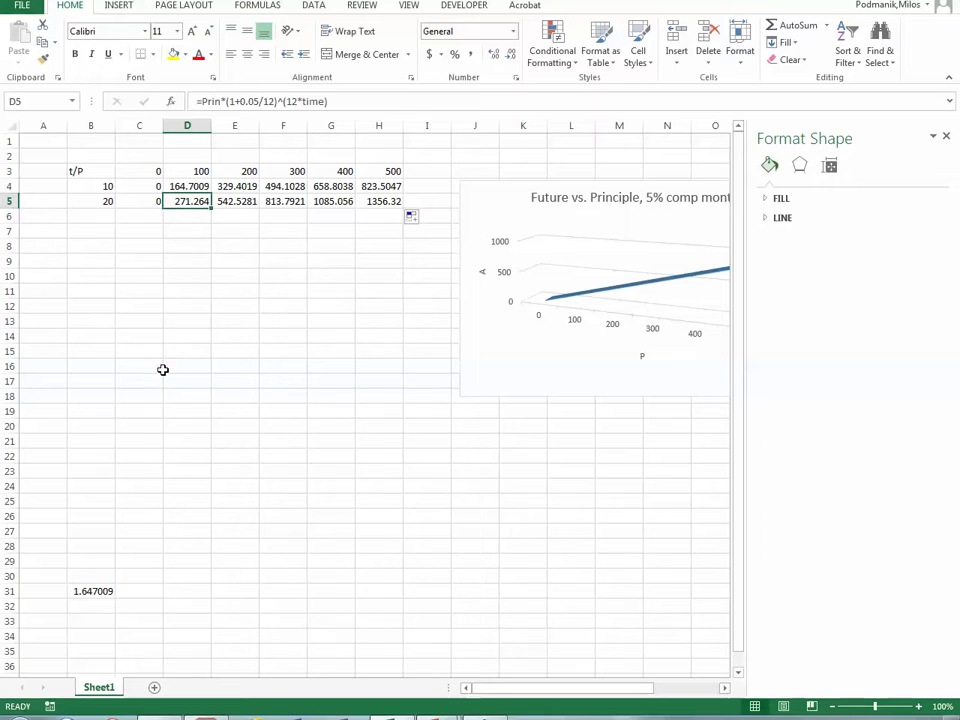
left_click(386, 203)
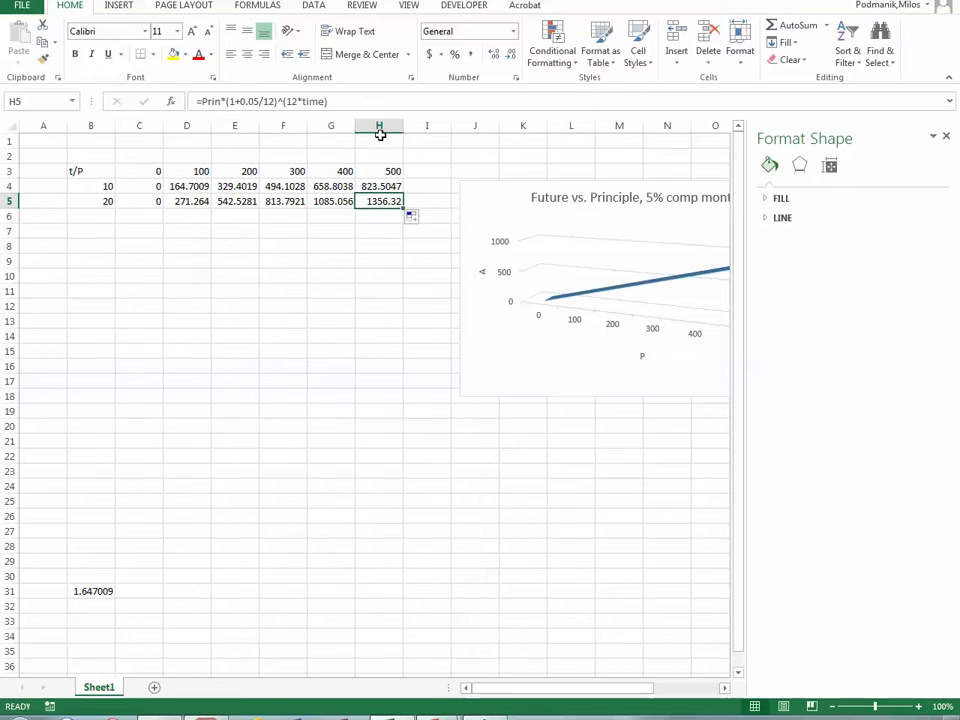
left_click(382, 171)
left_click(81, 201)
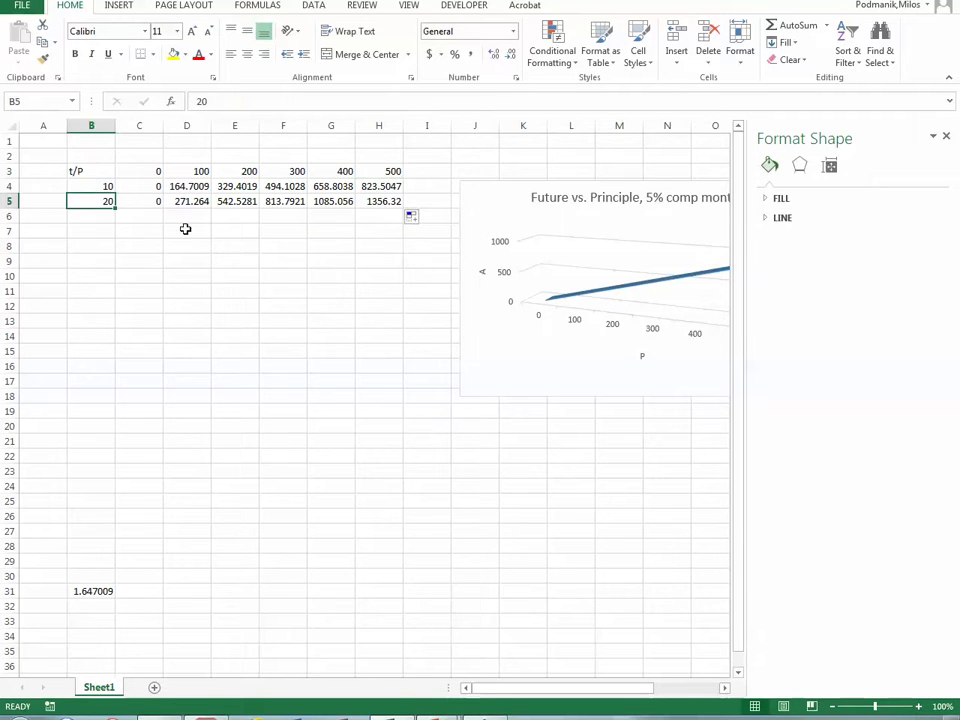
left_click(380, 201)
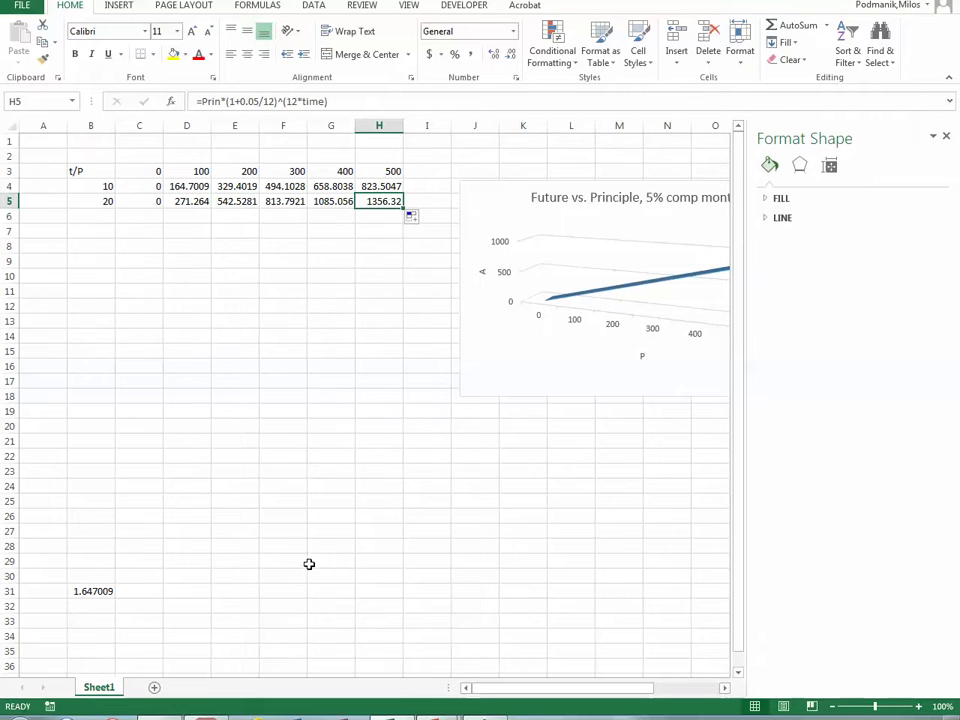
- Close the formatting pane, reposition the chart beside the table and extend its data range to include the 20-year row
left_click_drag(536, 189, 348, 347)
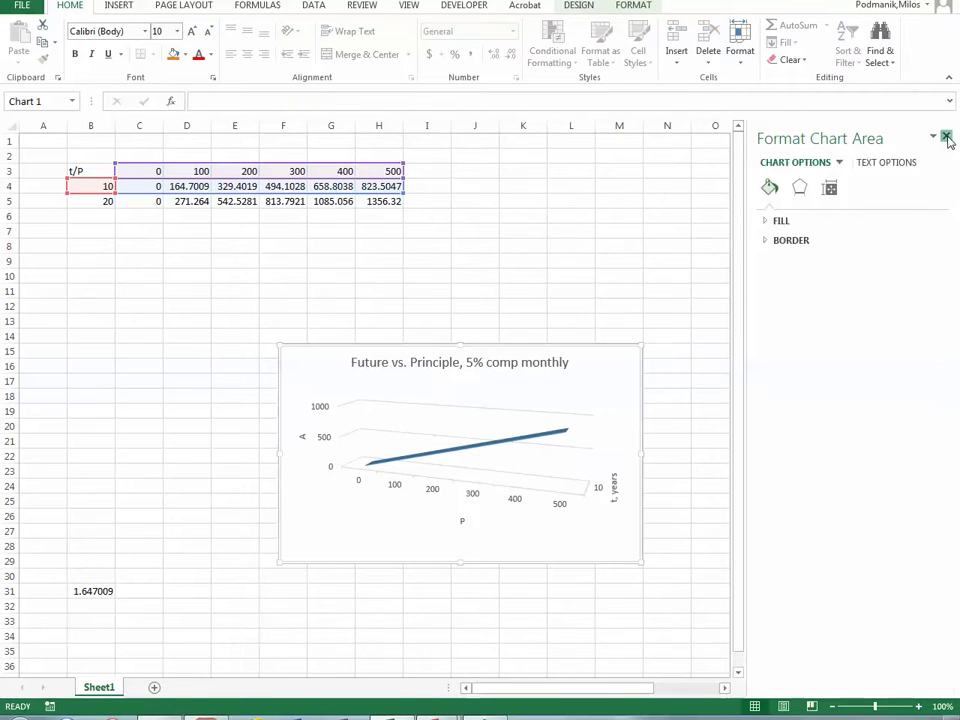
left_click(946, 137)
left_click_drag(512, 345, 648, 238)
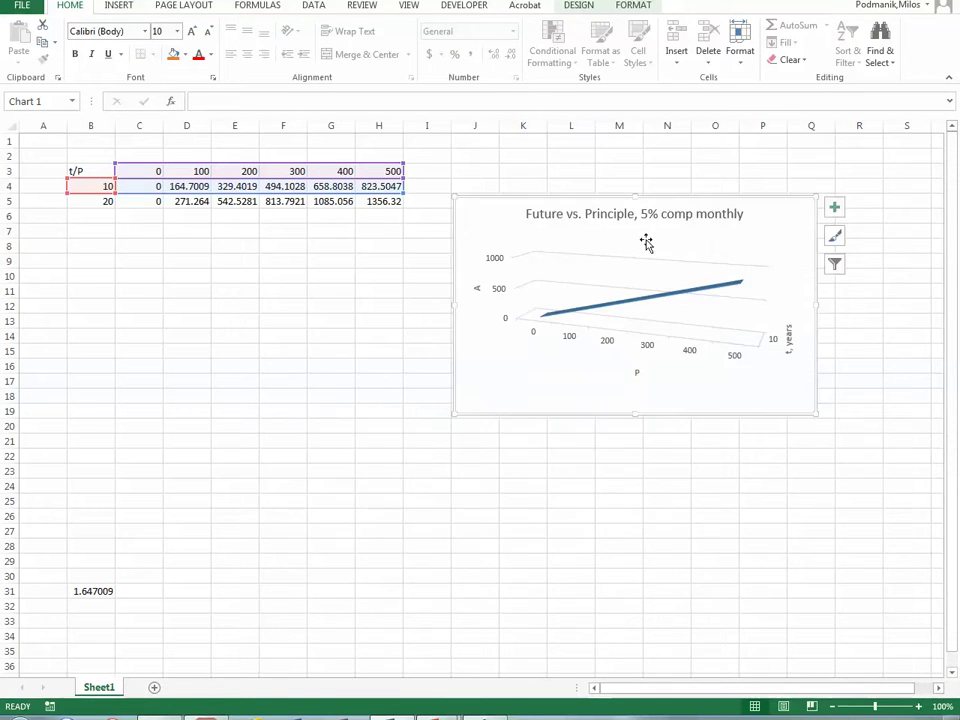
left_click_drag(403, 191, 401, 203)
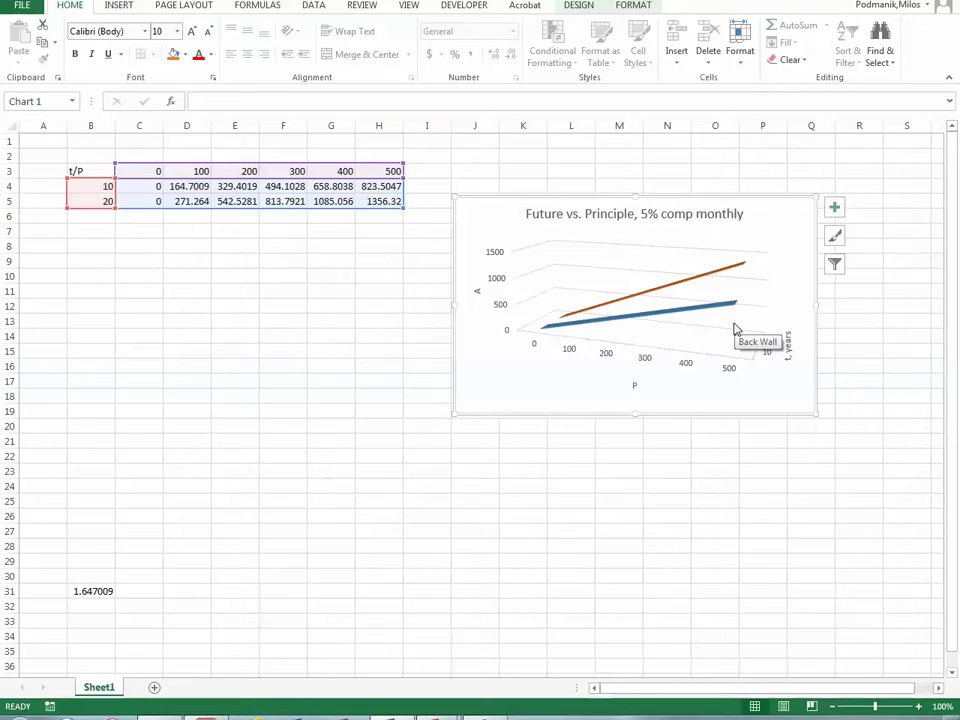
- Change the growth factor formula in B31 to =(1+0.05/12)^(12*20)
left_click(168, 186)
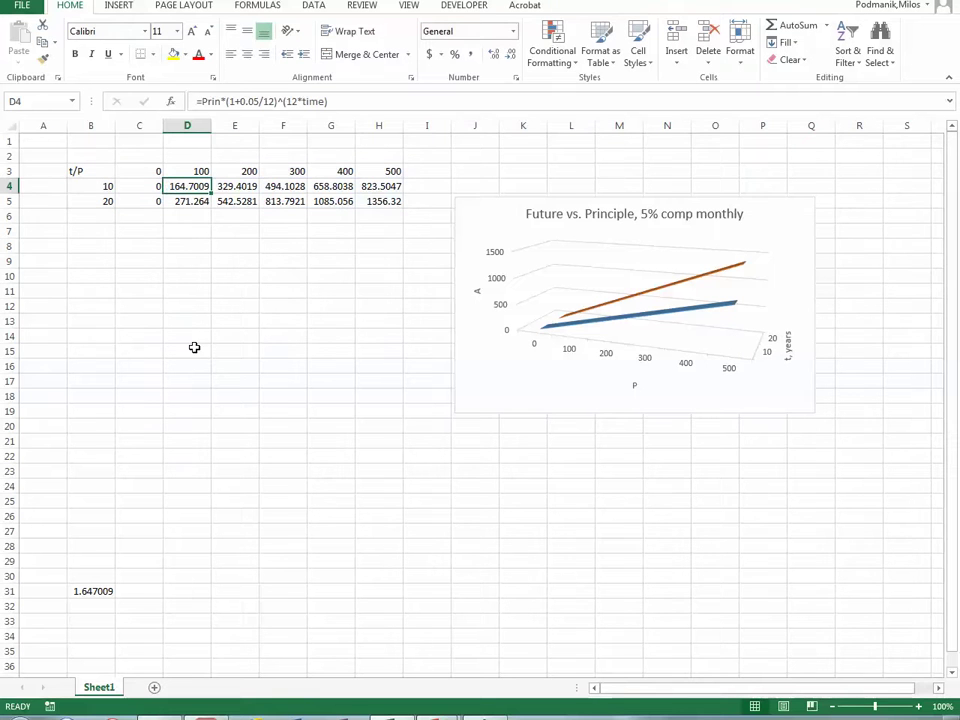
left_click(180, 200)
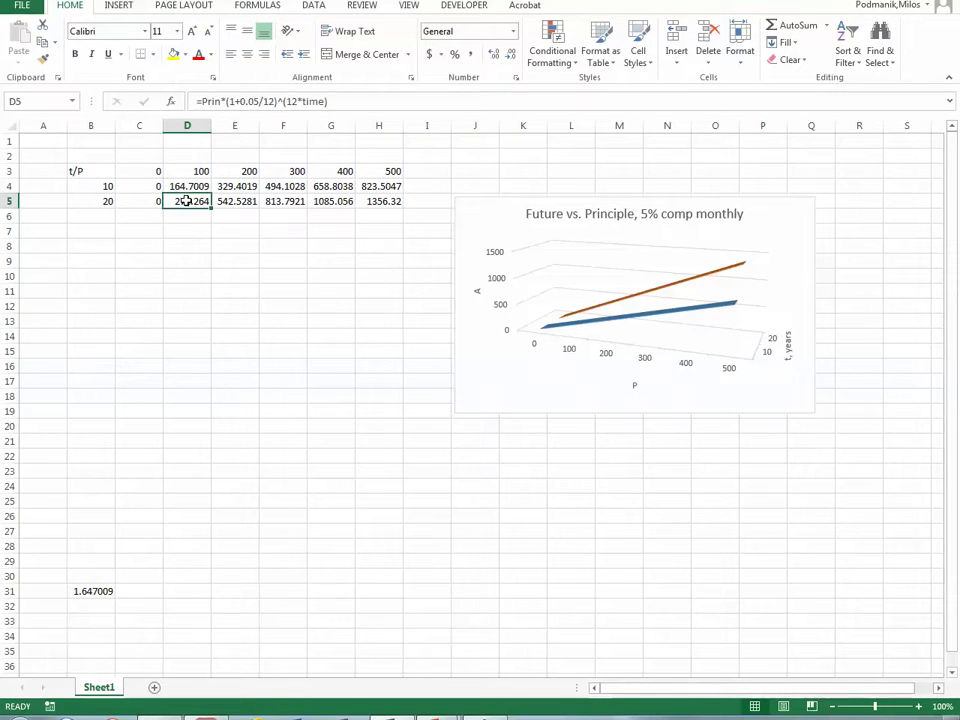
left_click(170, 185)
double_click(88, 591)
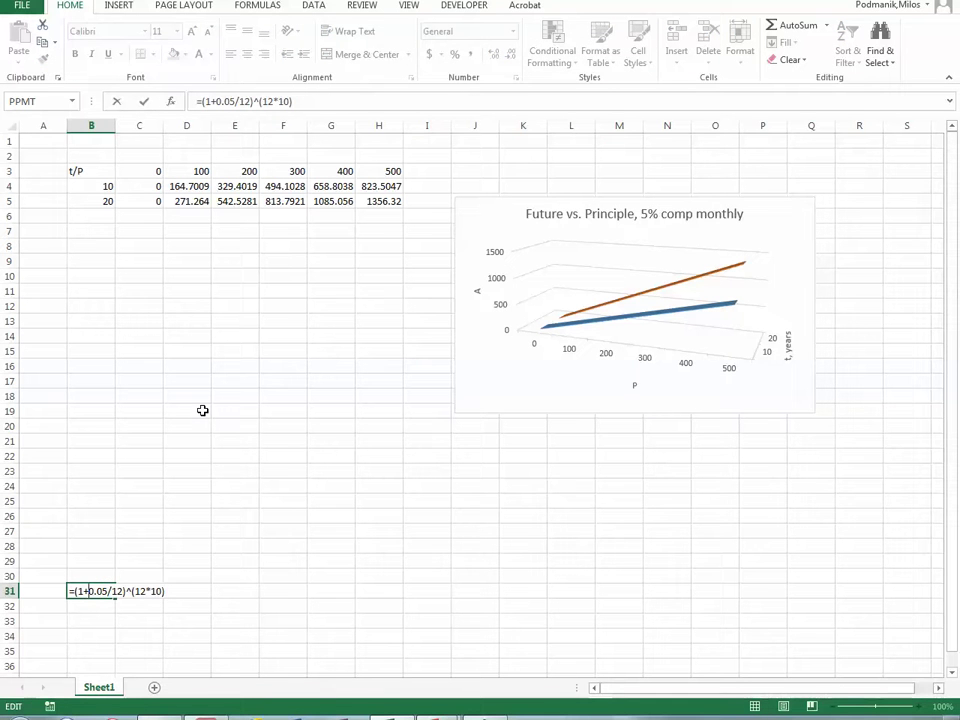
left_click(152, 591)
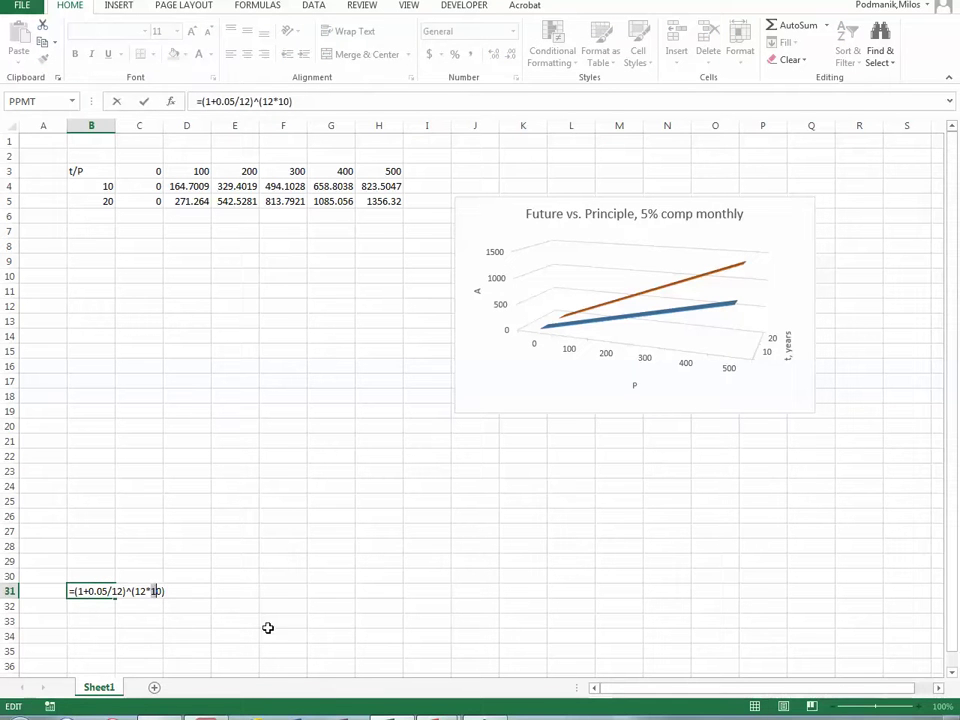
type("2")
key("Return")
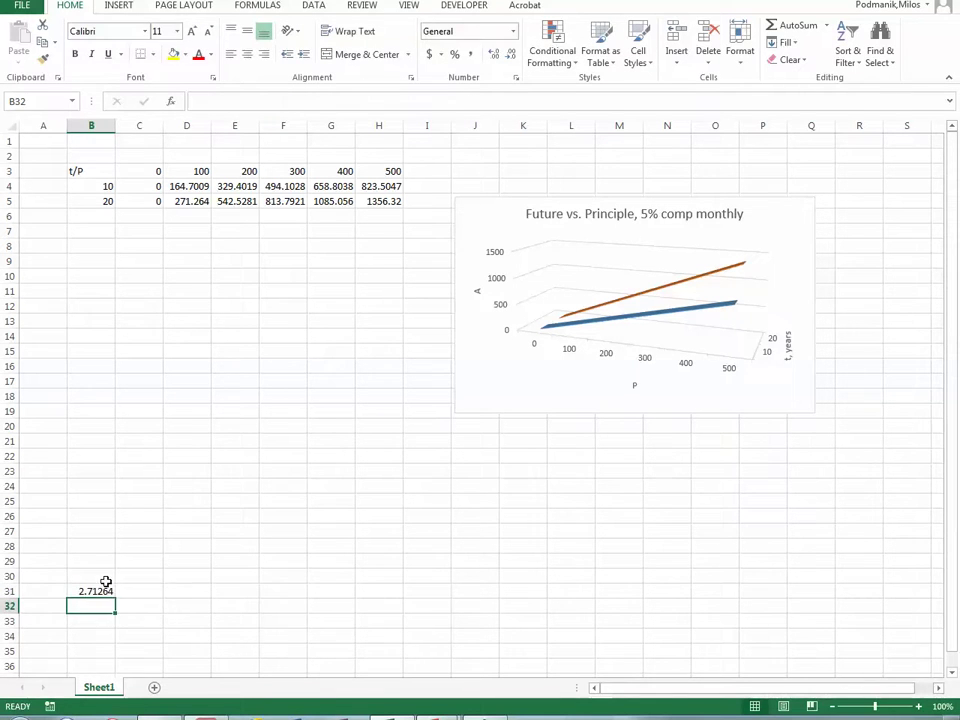
- Review the PowerPoint slide, return to Excel and compare the 20-year amount for principal 100 with the factor in B31
key("alt+Tab")
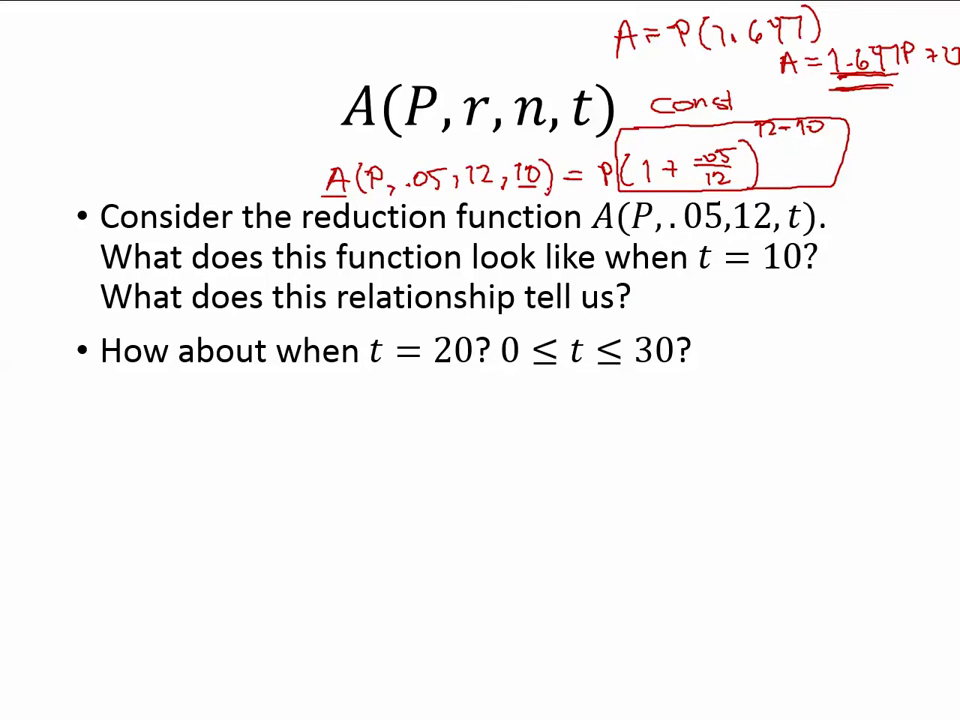
key("alt+Tab")
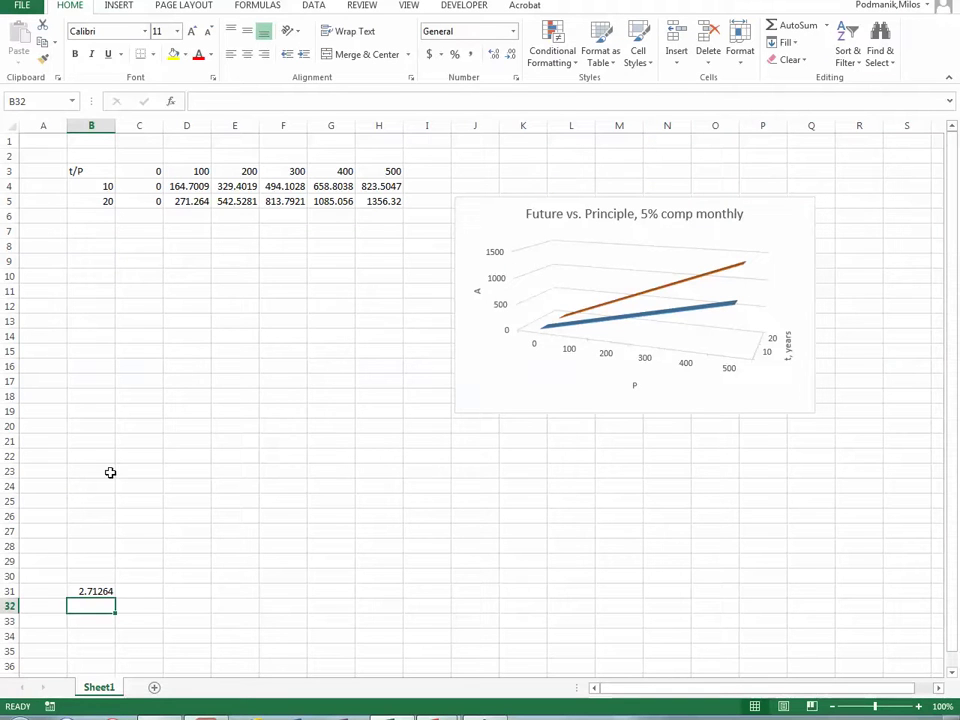
left_click(192, 201)
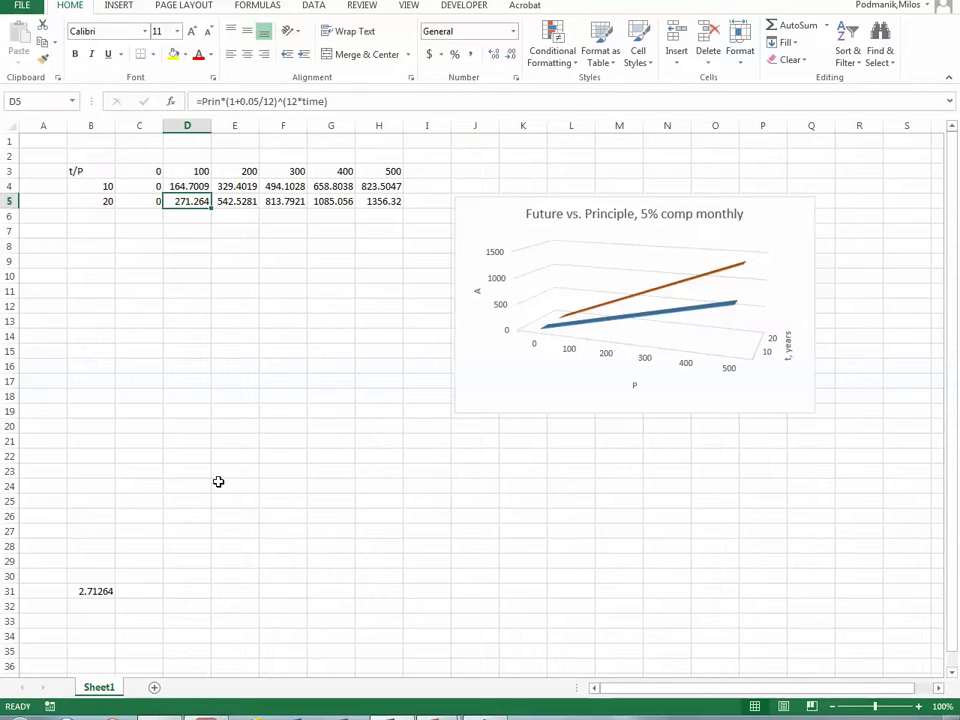
left_click(199, 170)
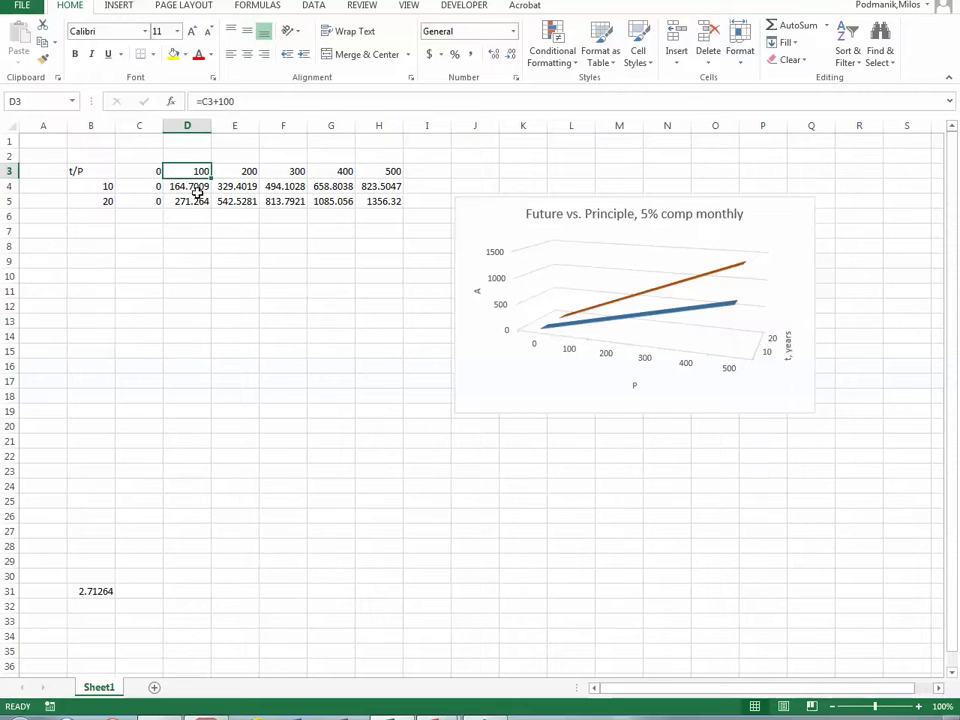
left_click(200, 203)
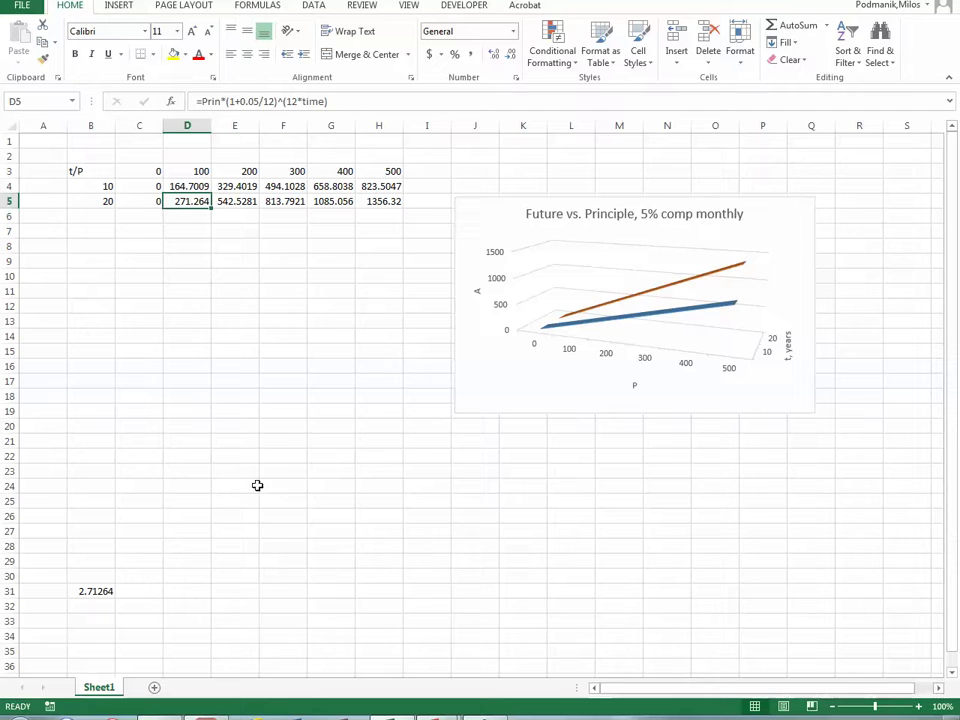
left_click(110, 604)
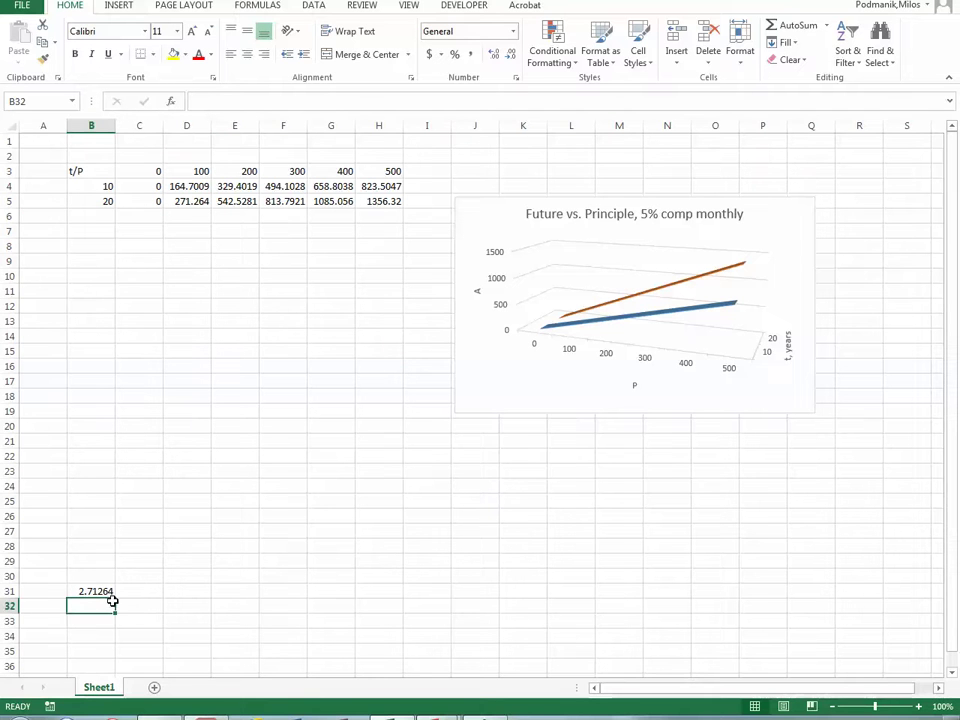
- Add a 30-year row with the interest formula filled across C6:H6, and extend the chart's data range to include it
left_click(95, 200)
left_click(100, 216)
type("30")
key("Return")
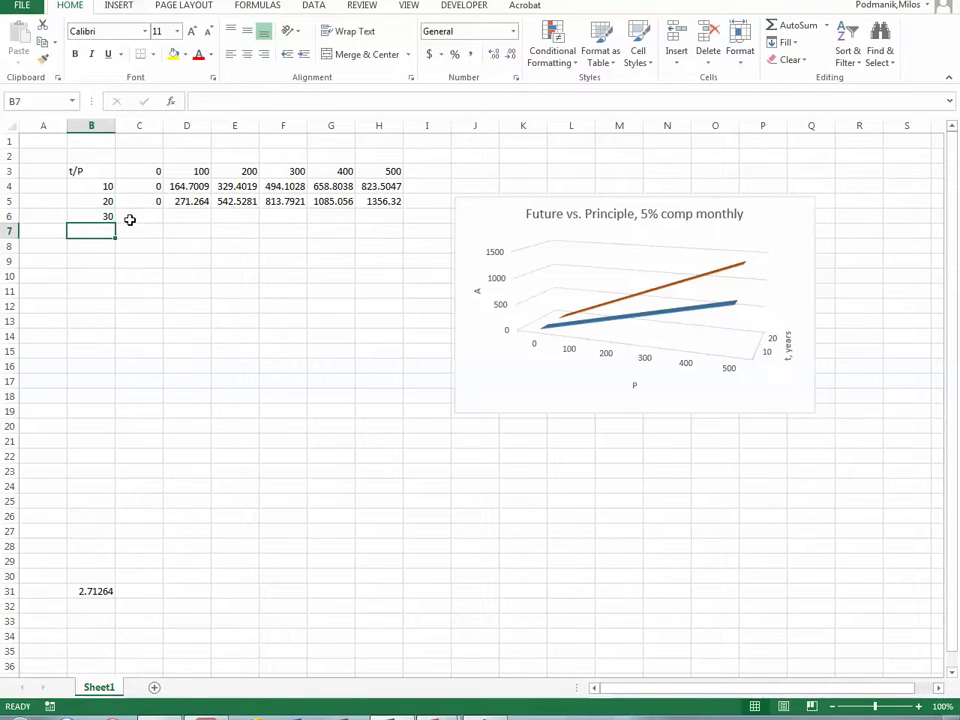
left_click_drag(170, 200, 404, 218)
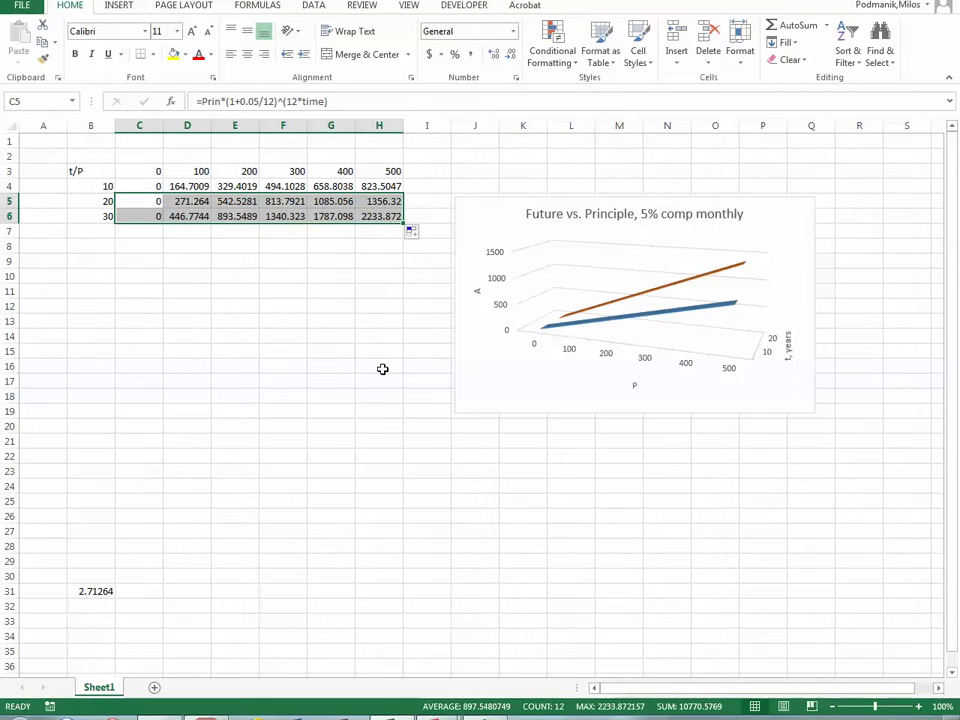
left_click(519, 236)
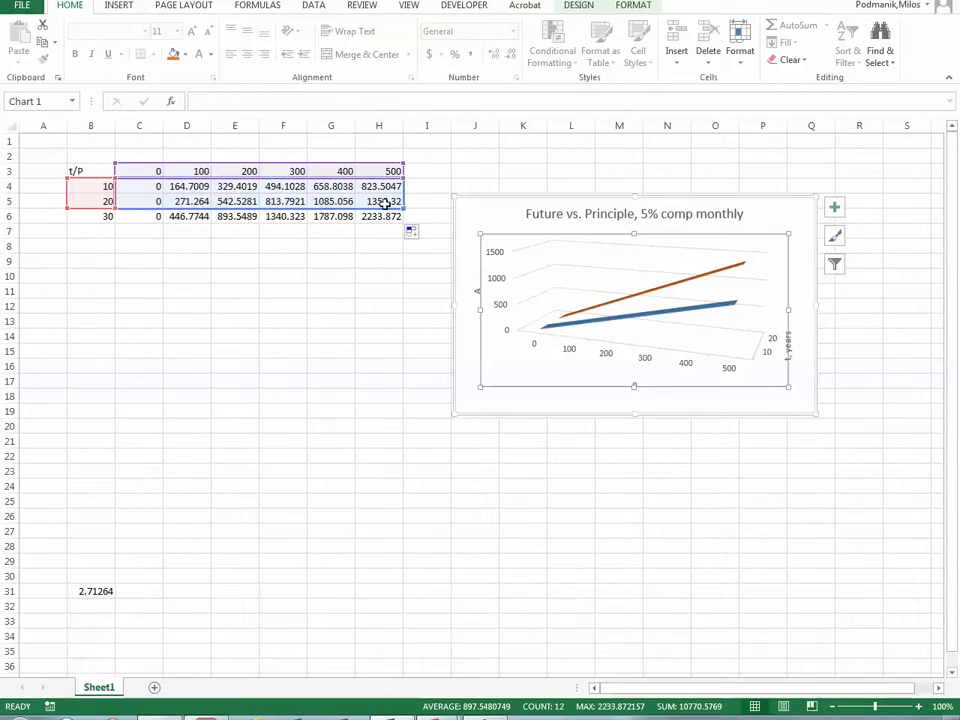
left_click_drag(406, 206, 404, 221)
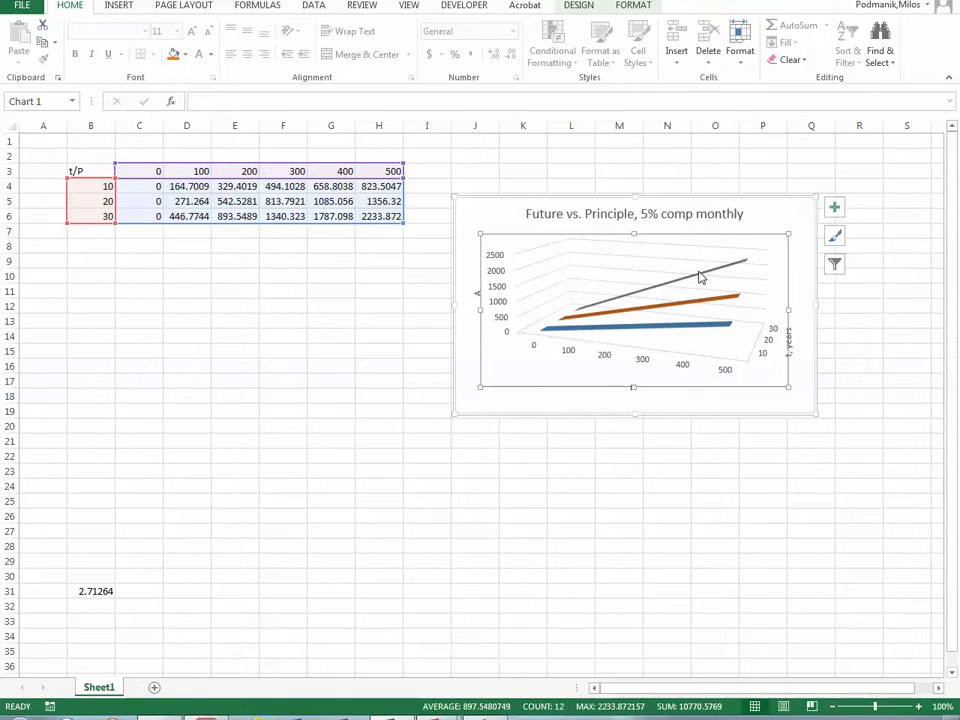
- Move the chart below the table and set its 3-D X rotation to 70°
right_click(759, 216)
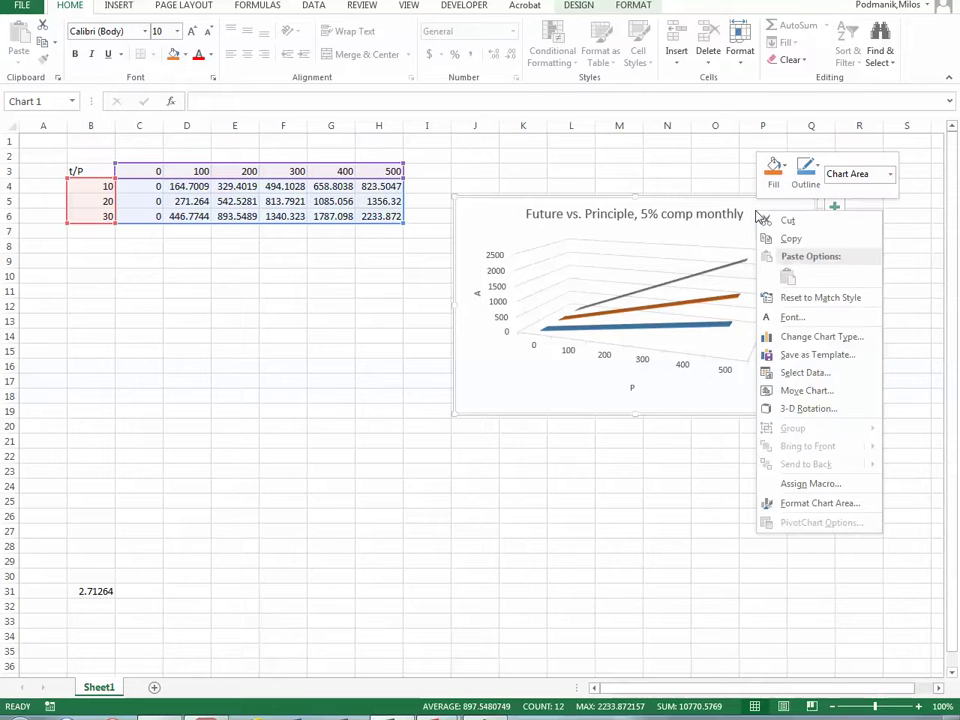
left_click(818, 408)
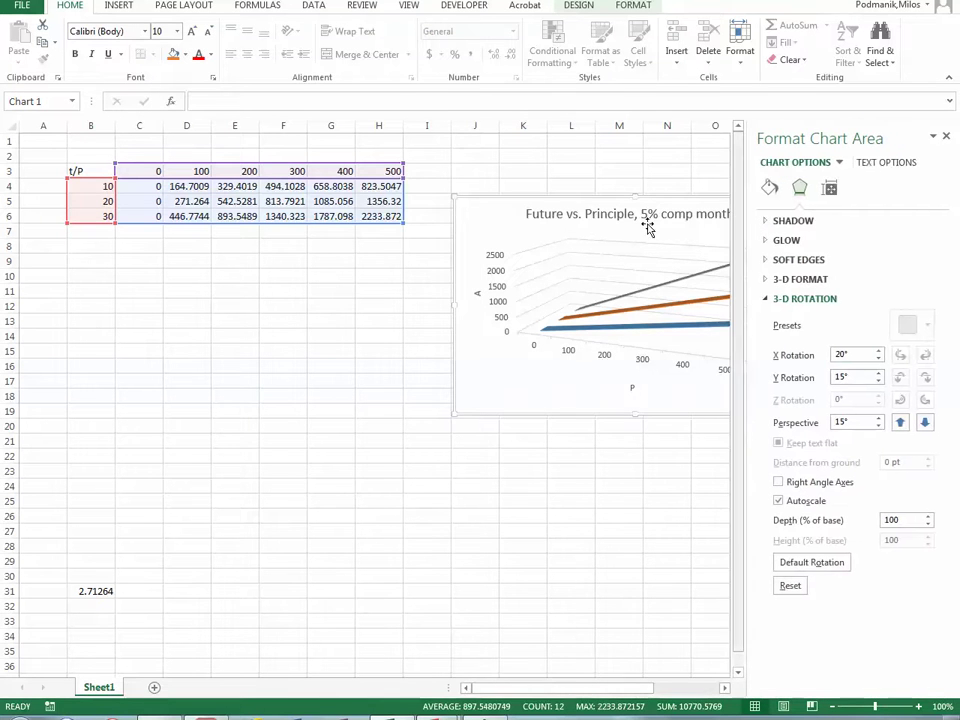
left_click_drag(645, 197, 516, 255)
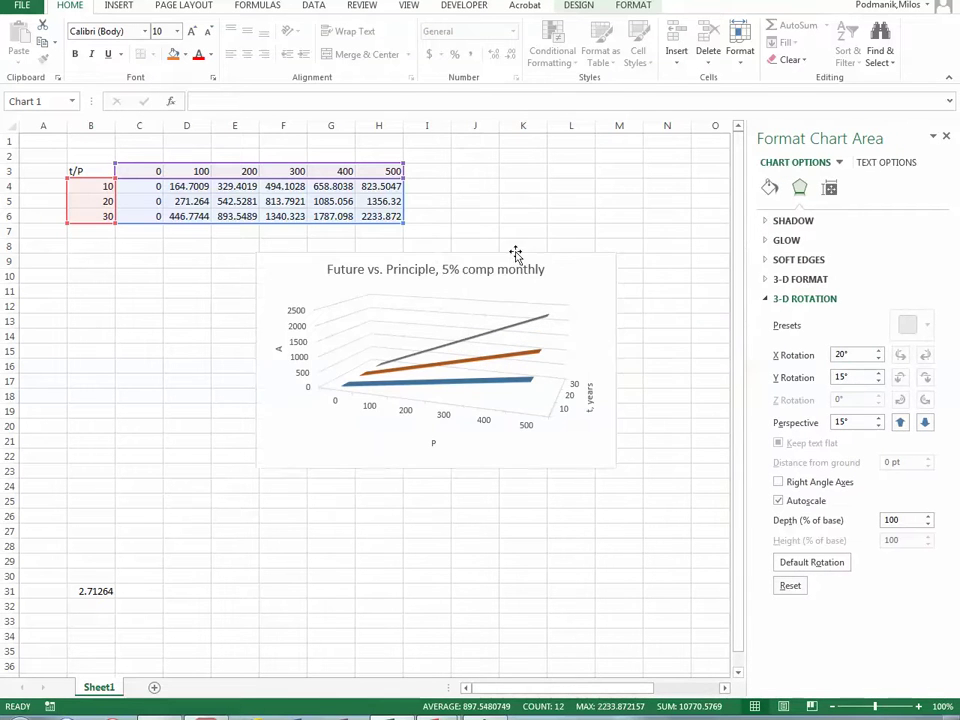
left_click(879, 351)
left_click(879, 351)
left_click(879, 351)
left_click(879, 352)
left_click(879, 352)
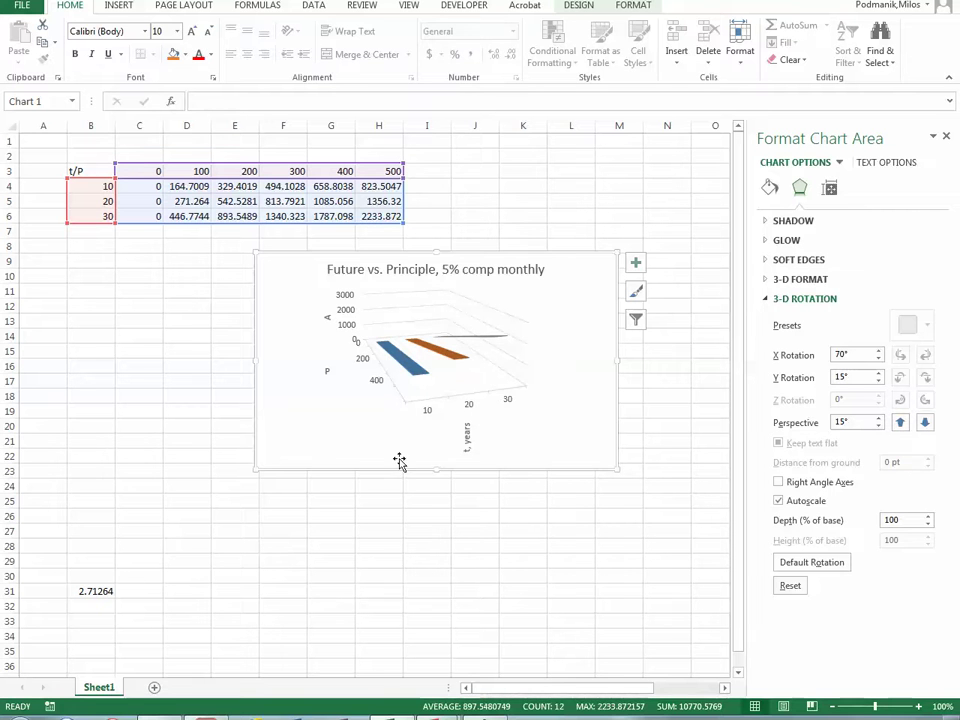
- Set the time values in B4:B6 to 5, 10 and 15
left_click(104, 233)
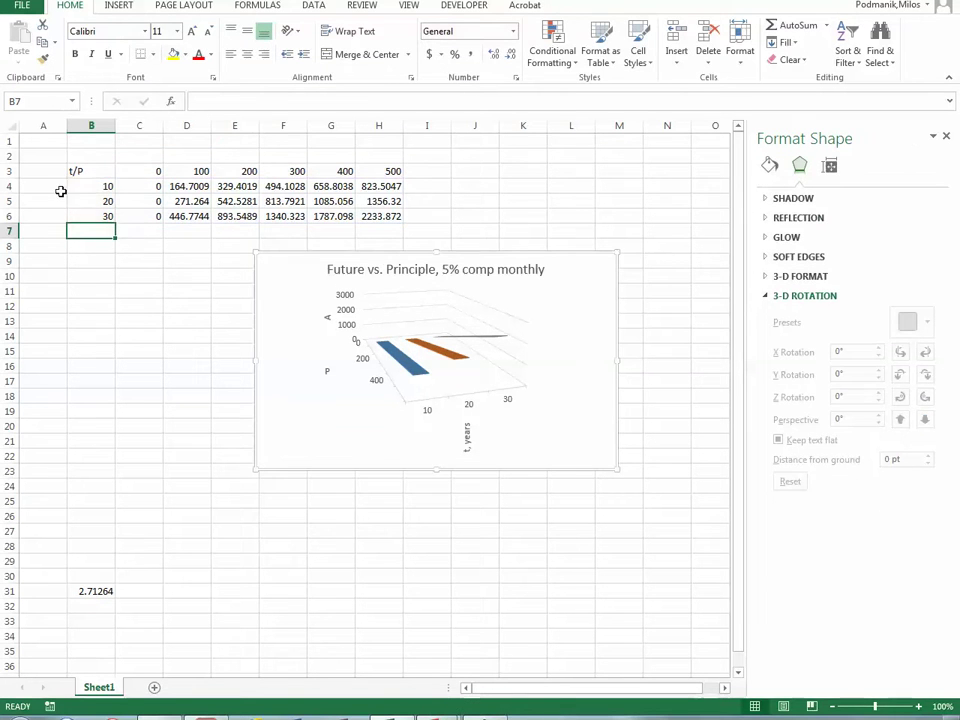
left_click(92, 187)
type("5")
key("Return")
type("10")
key("Return")
type("15")
key("Return")
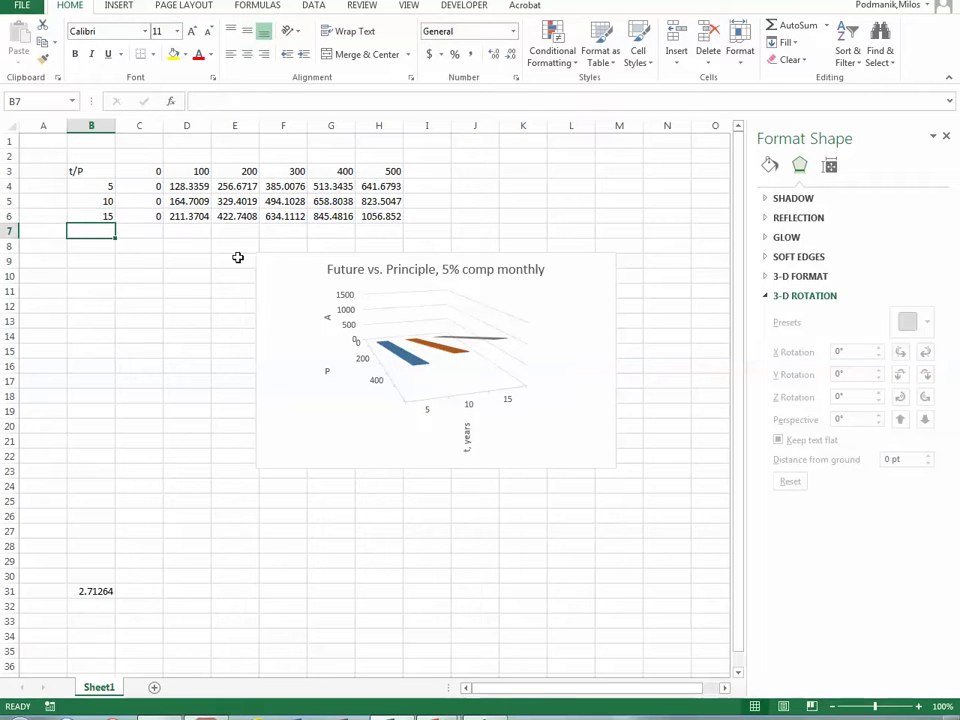
- Enter =B6+5 in B7 and fill the interest formula from row 6 into C7:H7
left_click(97, 216)
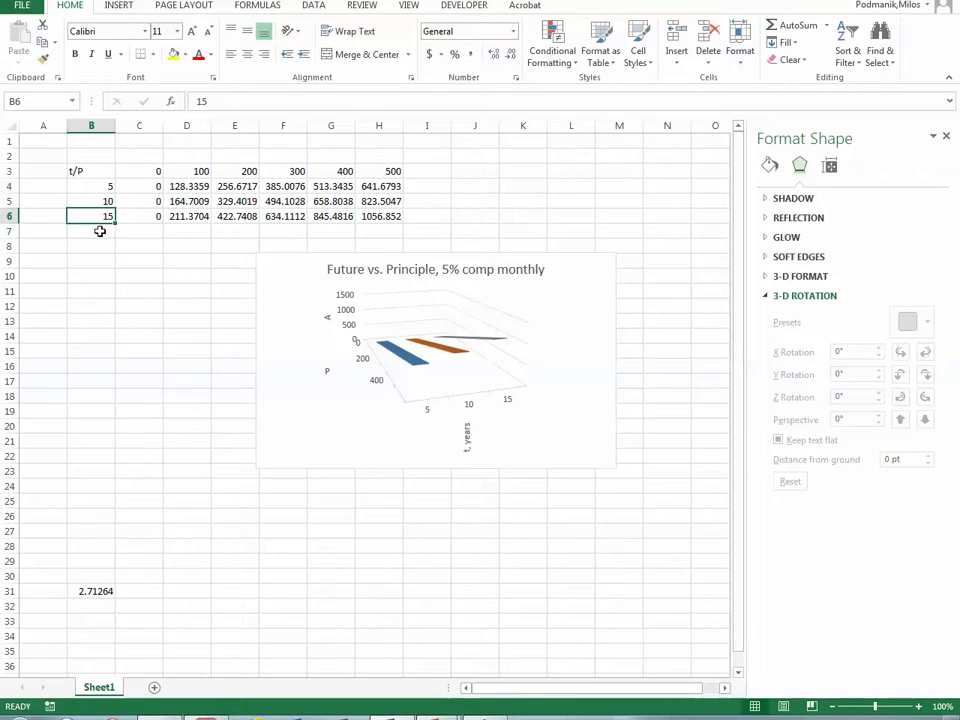
left_click(100, 230)
type("=")
key("Up")
type("+0.05")
key("Return")
left_click_drag(158, 216, 405, 238)
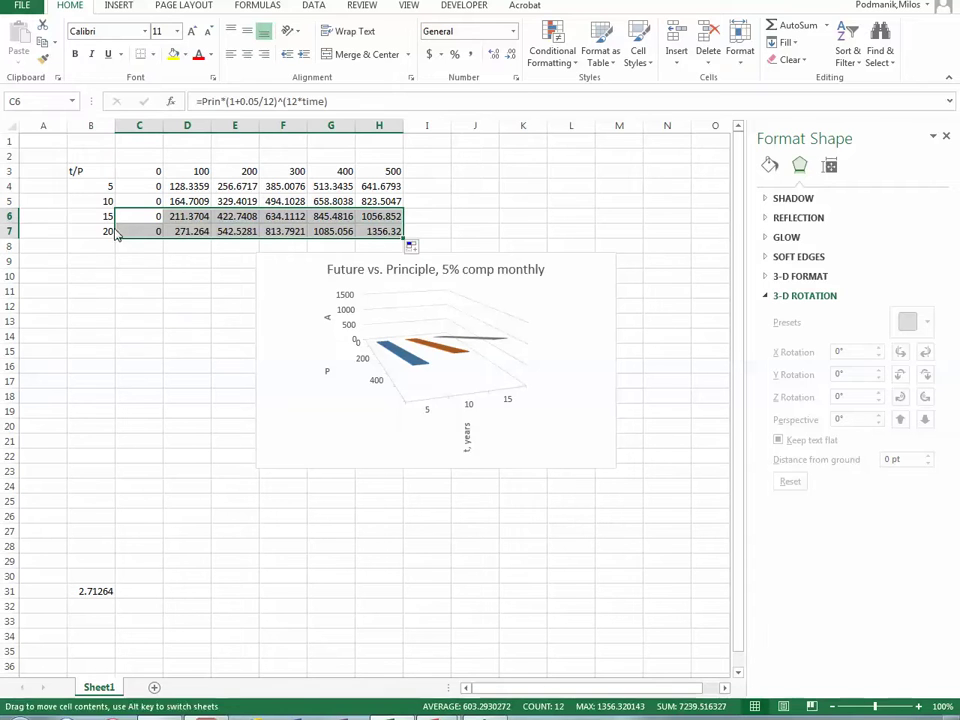
- Fill the time and interest formulas of B7:H7 down through row 9 and deselect the range
left_click(100, 231)
left_click_drag(100, 231, 400, 262)
left_click(187, 336)
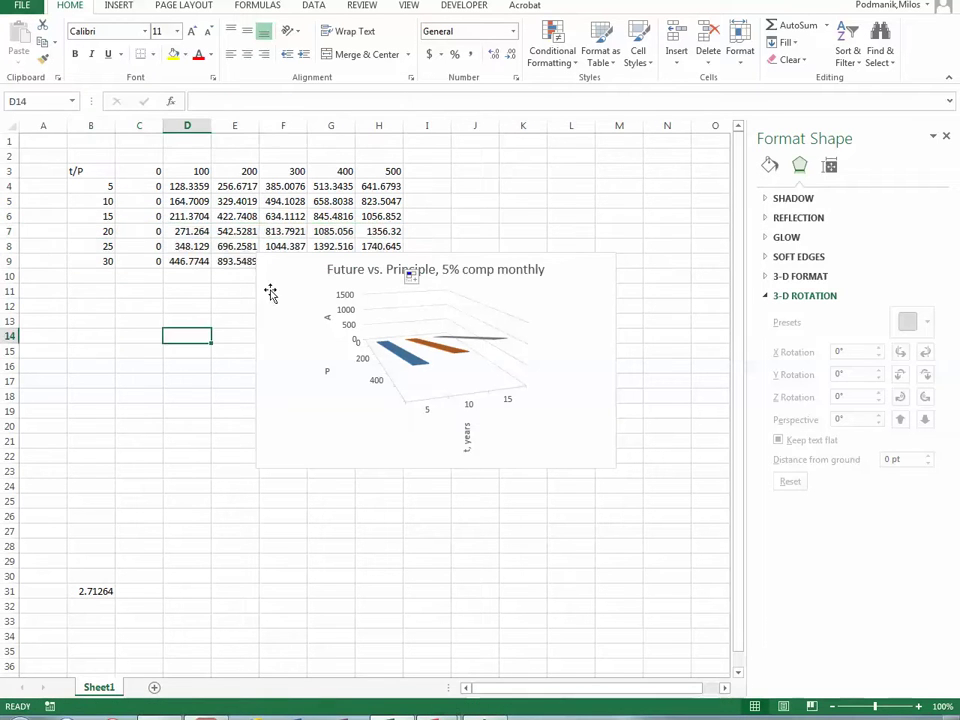
- Extend the chart's source data range down through row 9 to include all years up to 30
left_click(296, 303)
left_click(410, 216)
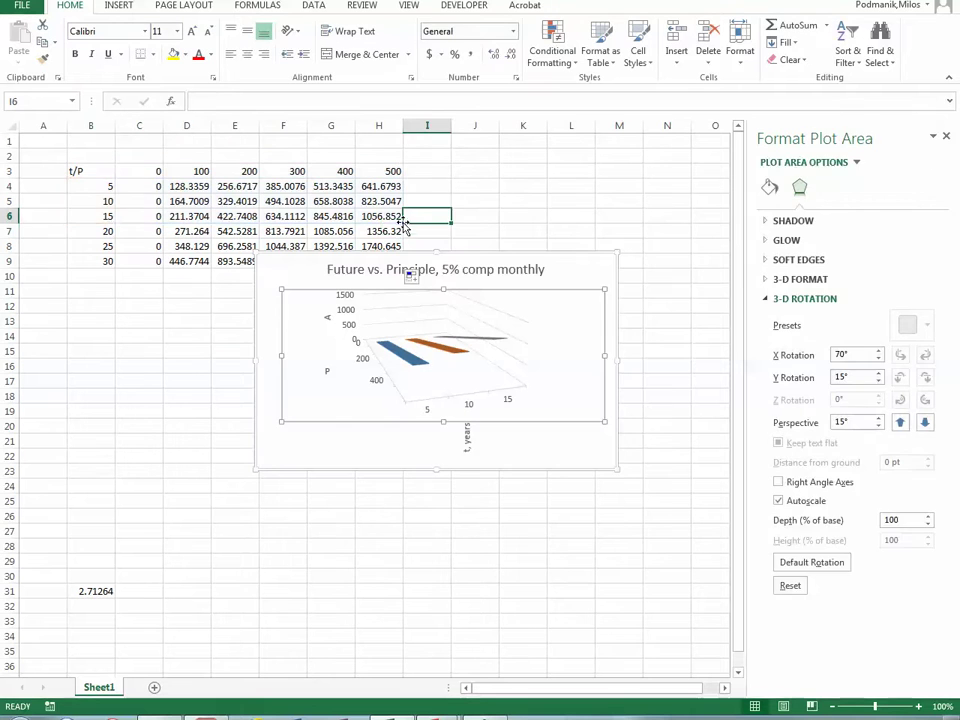
left_click(300, 270)
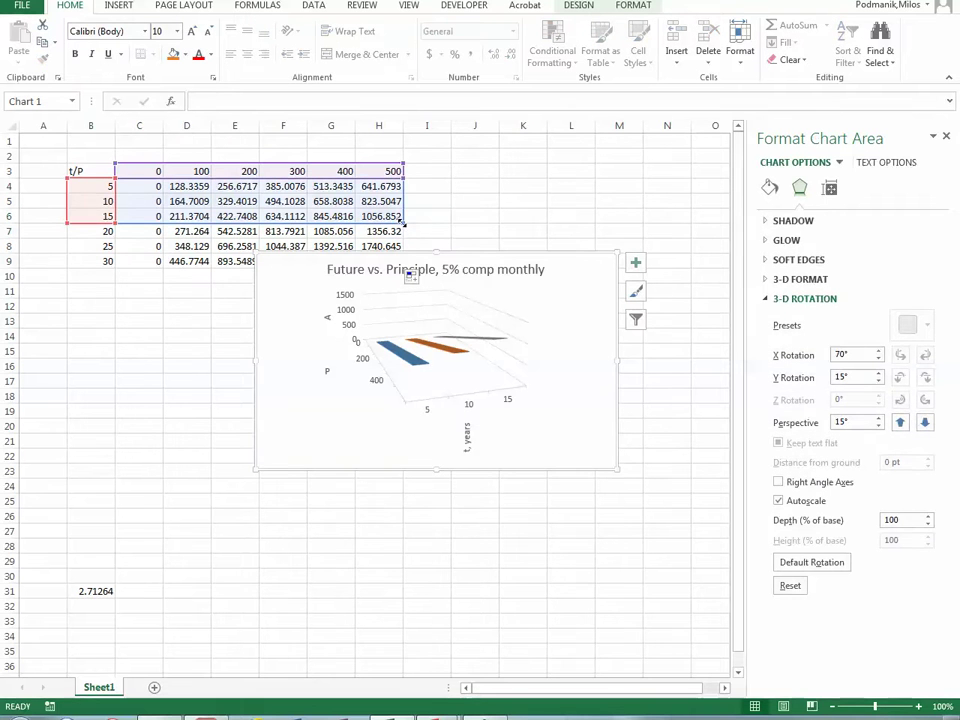
left_click_drag(403, 245, 403, 266)
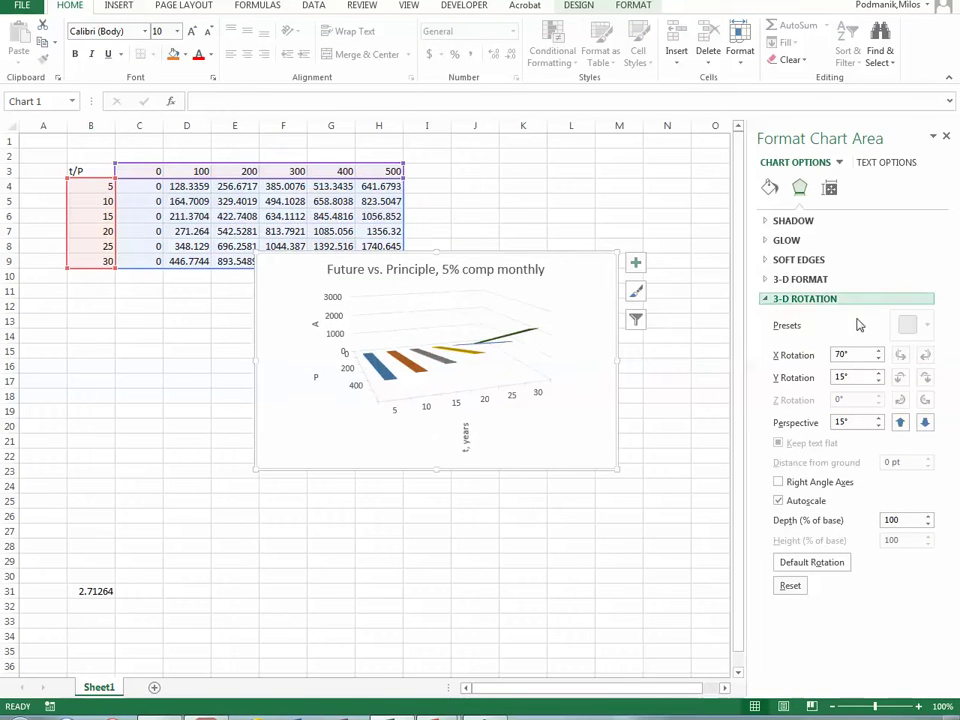
- Set the chart's 3-D X rotation to 10°
left_click(878, 359)
left_click(878, 359)
left_click(878, 359)
left_click(878, 359)
left_click(878, 359)
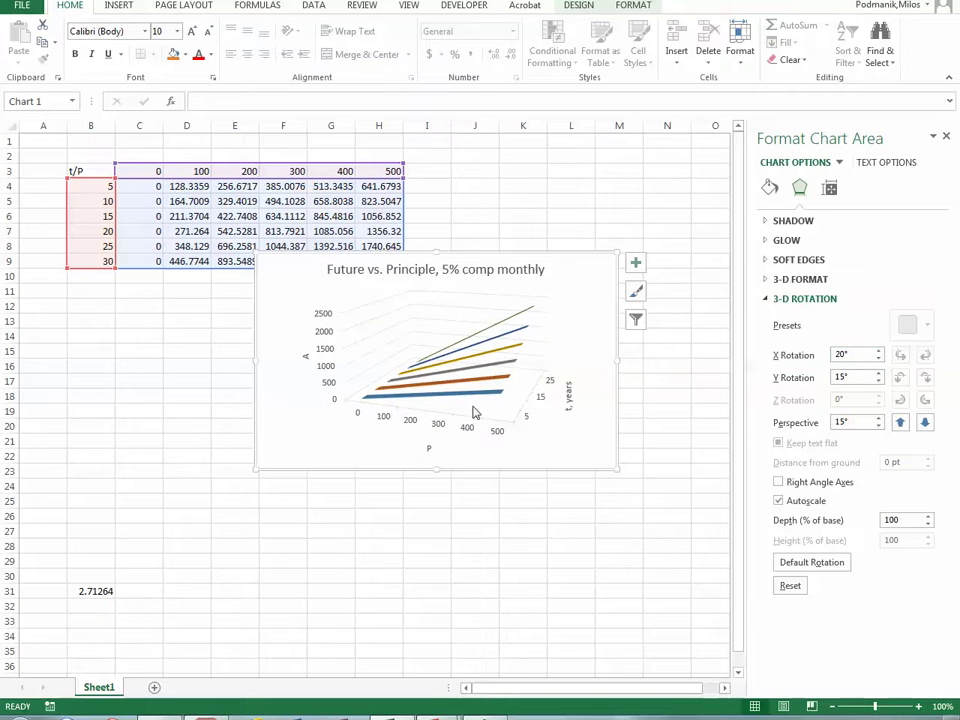
left_click(878, 359)
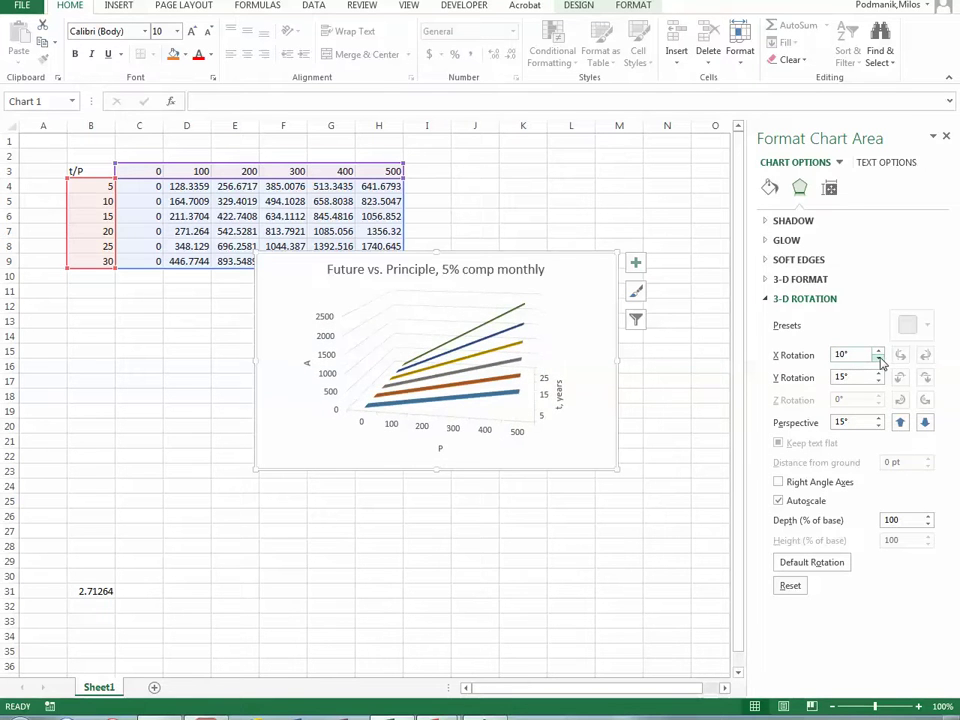
- Try an X rotation of 80° on the 3-D chart and return it to 10°
left_click(878, 353)
left_click(878, 353)
left_click(878, 353)
left_click(878, 353)
left_click(878, 353)
left_click(878, 353)
left_click(878, 353)
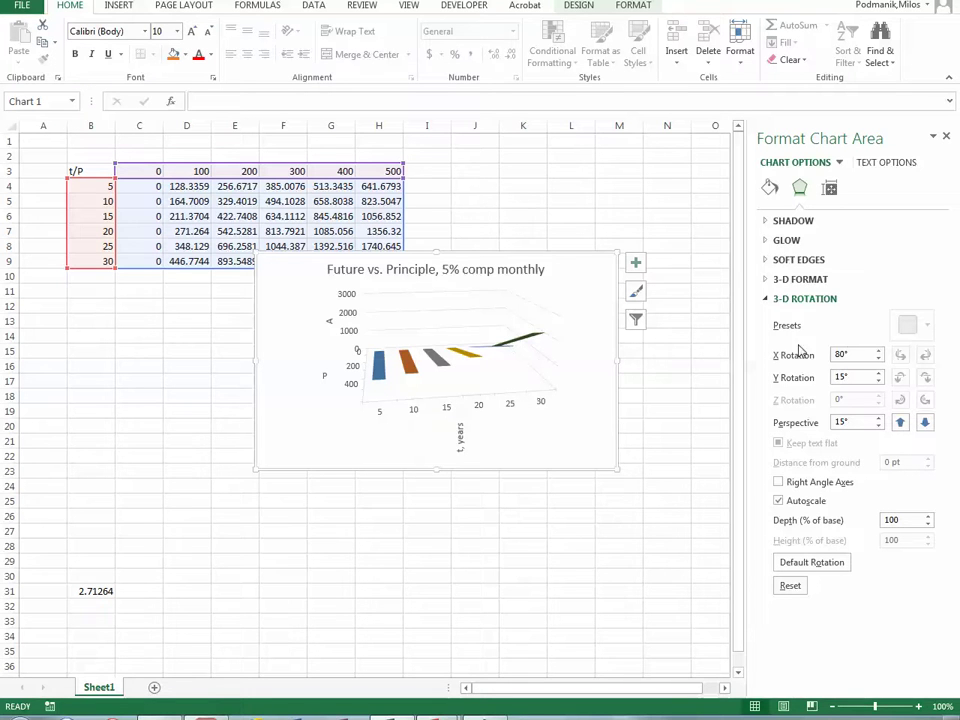
left_click(878, 359)
left_click(878, 359)
left_click(878, 359)
left_click(878, 359)
left_click(878, 359)
left_click(878, 359)
left_click(878, 359)
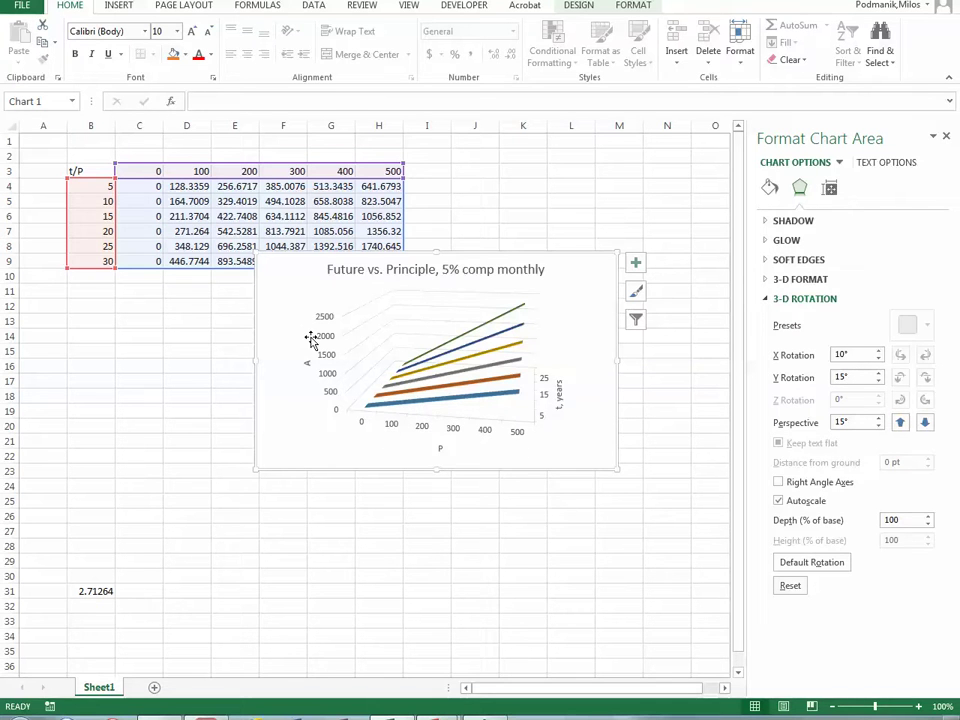
- Check the formula in D9 and the principal in D3, and move the chart down clear of the table
left_click(176, 336)
left_click(175, 258)
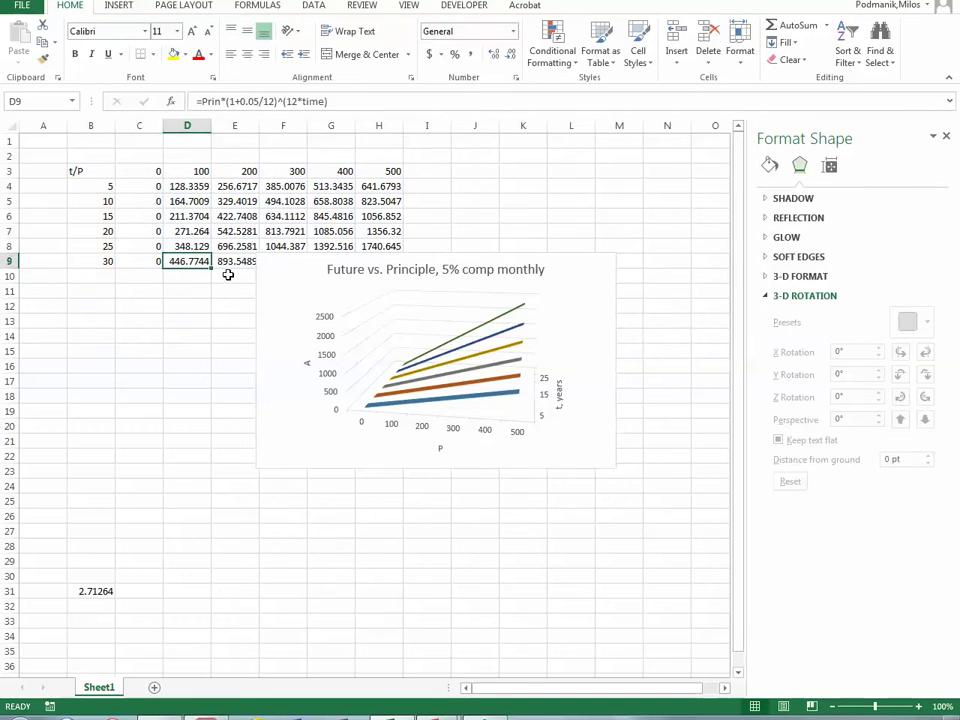
left_click(199, 171)
left_click(185, 261)
left_click(272, 276)
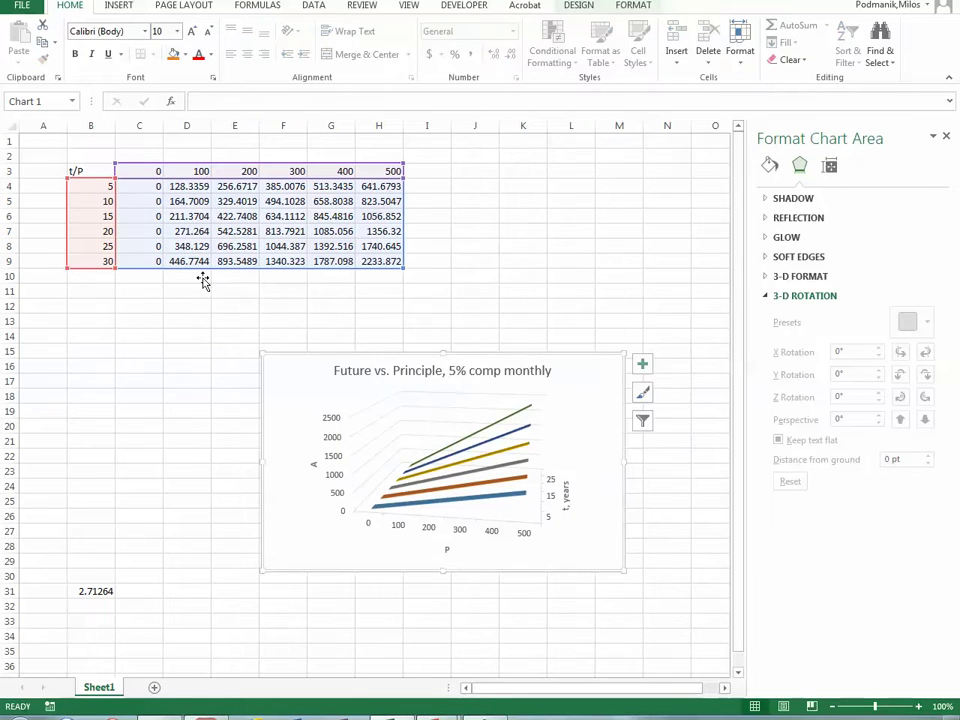
- Enter the growth ratio formula =D9/D3 in D11
left_click(198, 290)
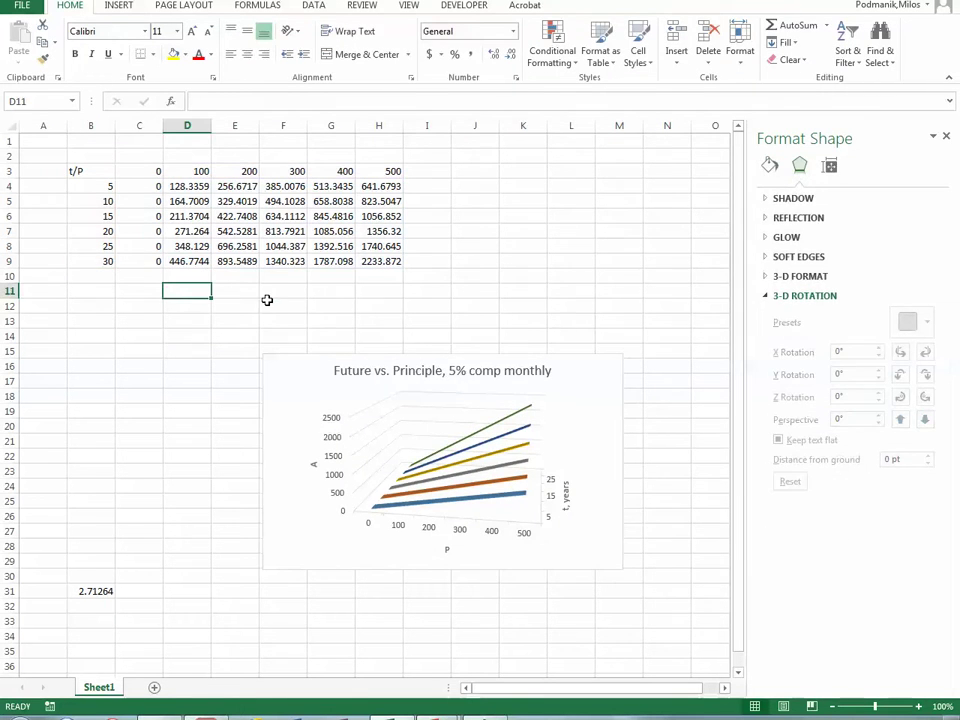
type("=")
key("Up")
key("Up")
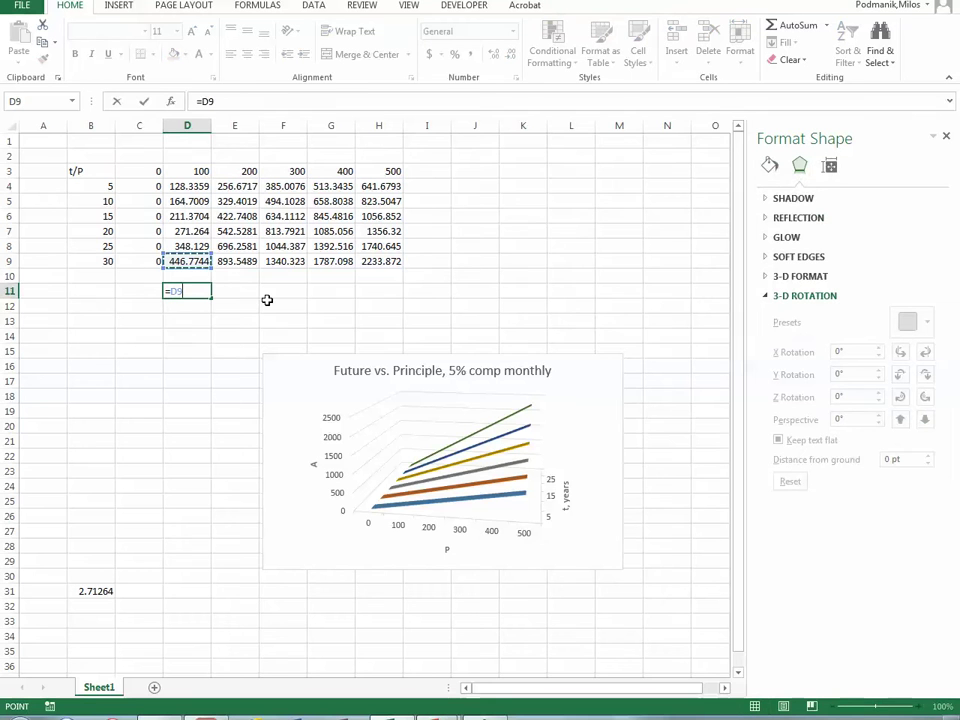
type("/")
key("Up")
key("Up")
key("Up")
key("Up")
key("Up")
key("Up")
key("Up")
key("Up")
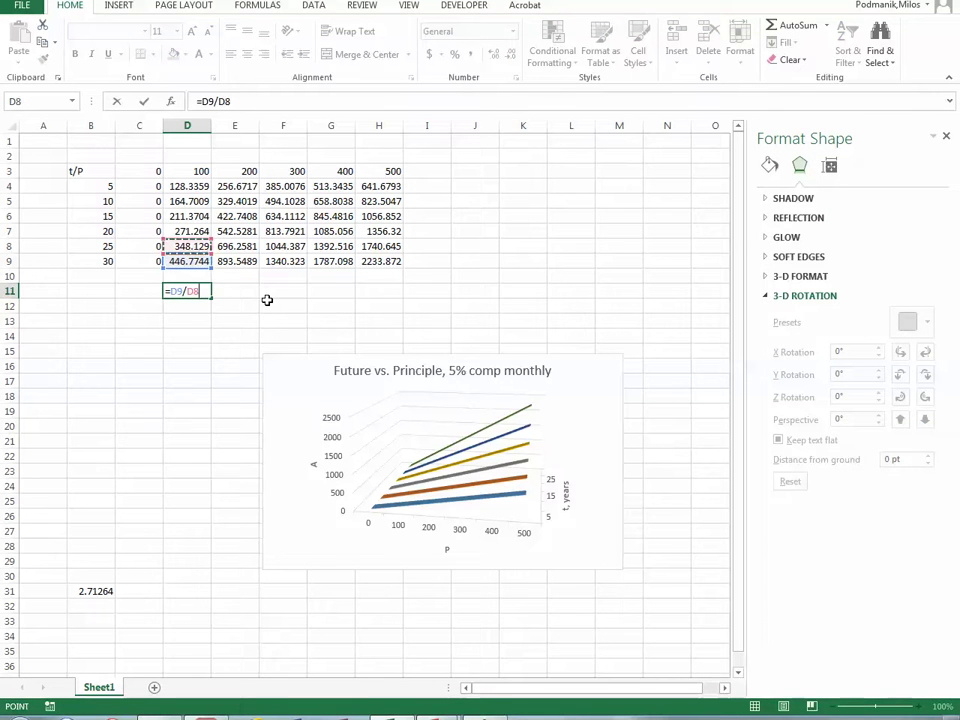
key("Return")
key("Up")
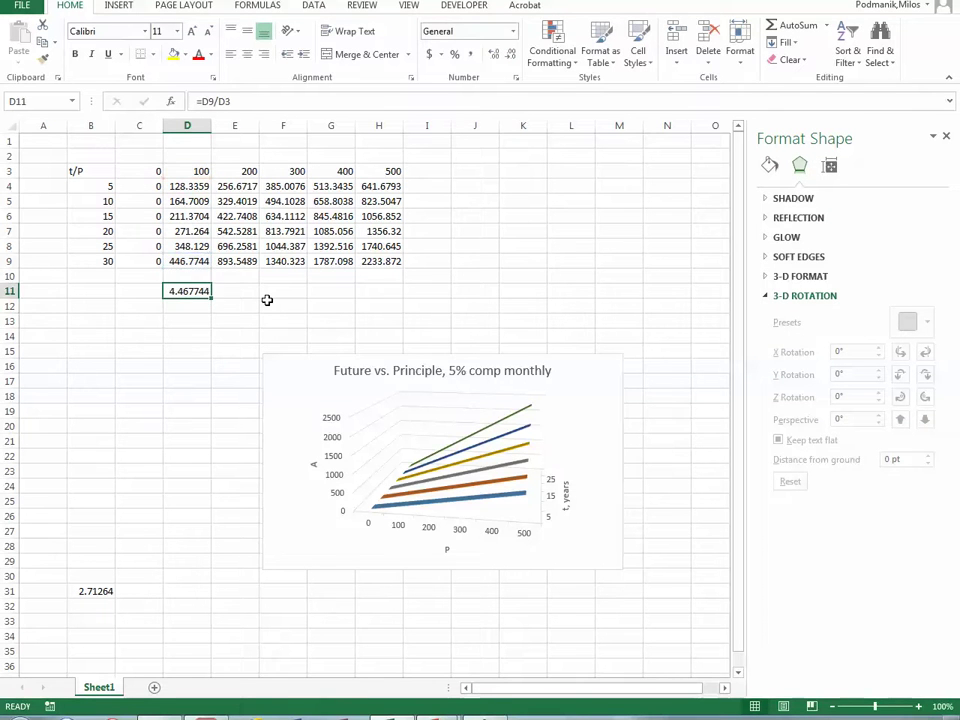
- Copy the ratio formula from D11 into E11:H11 and return to D11
key("ctrl+c")
key("ctrl+v")
key("Right")
key("ctrl+v")
key("Right")
key("ctrl+v")
key("Right")
key("ctrl+v")
key("Right")
key("Left")
key("Left")
key("Left")
key("Left")
key("Left")
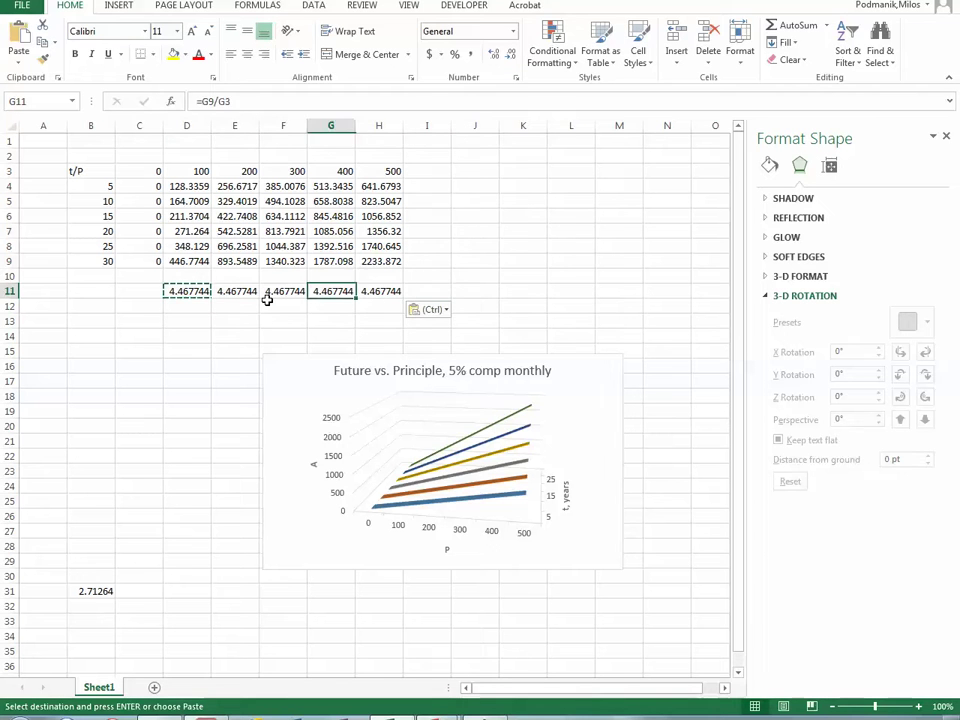
key("Escape")
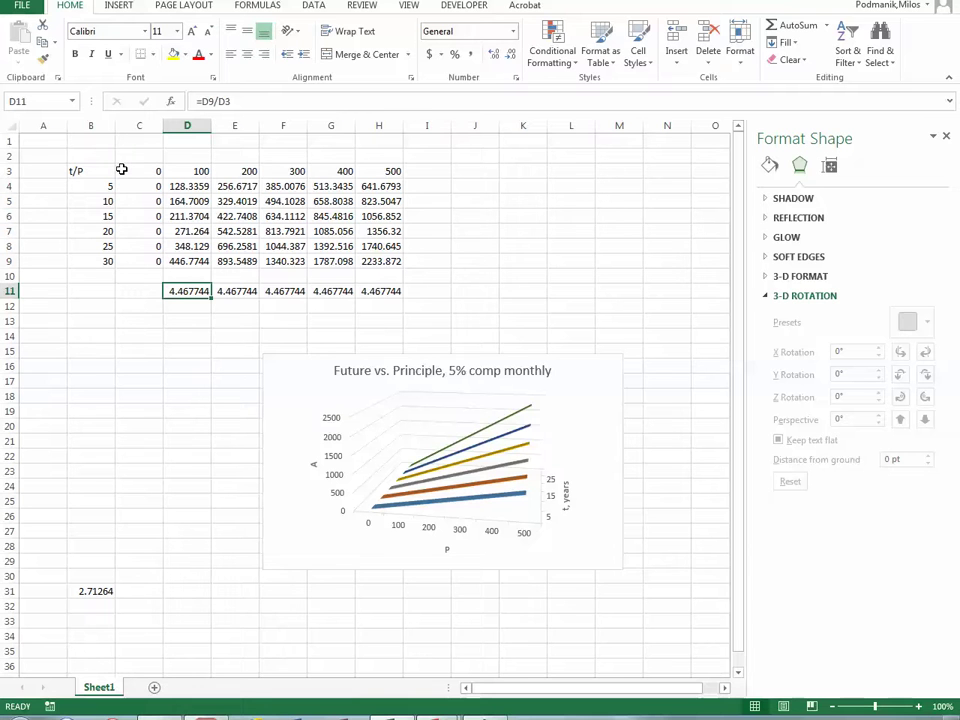
- Switch to the PowerPoint slide show and reveal the next bullet about the reduction function with P = 100
left_click(512, 366)
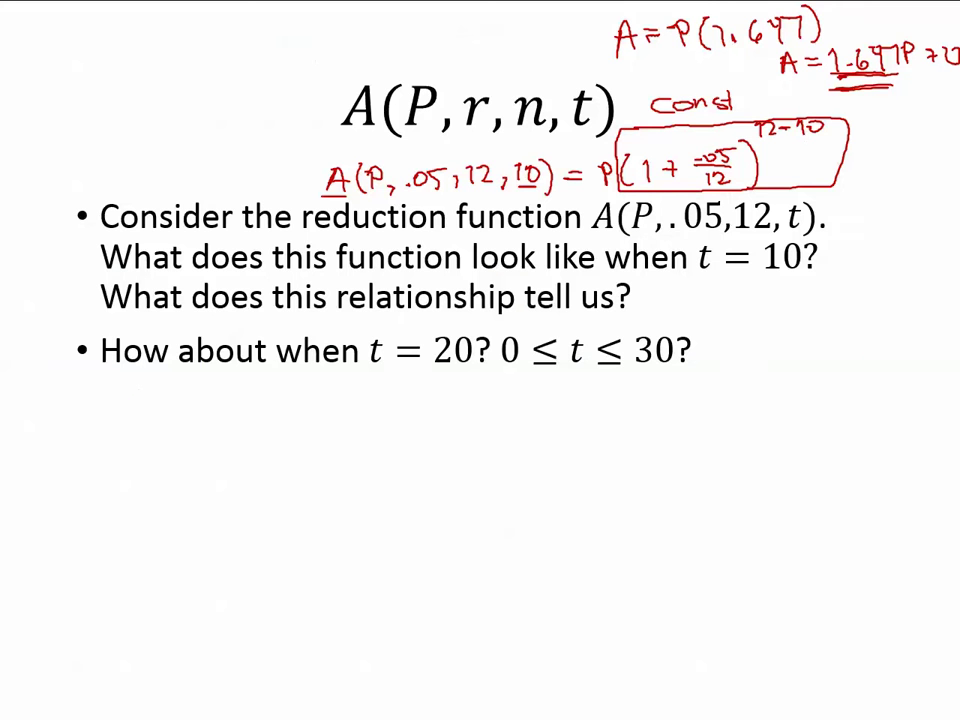
right_click(607, 470)
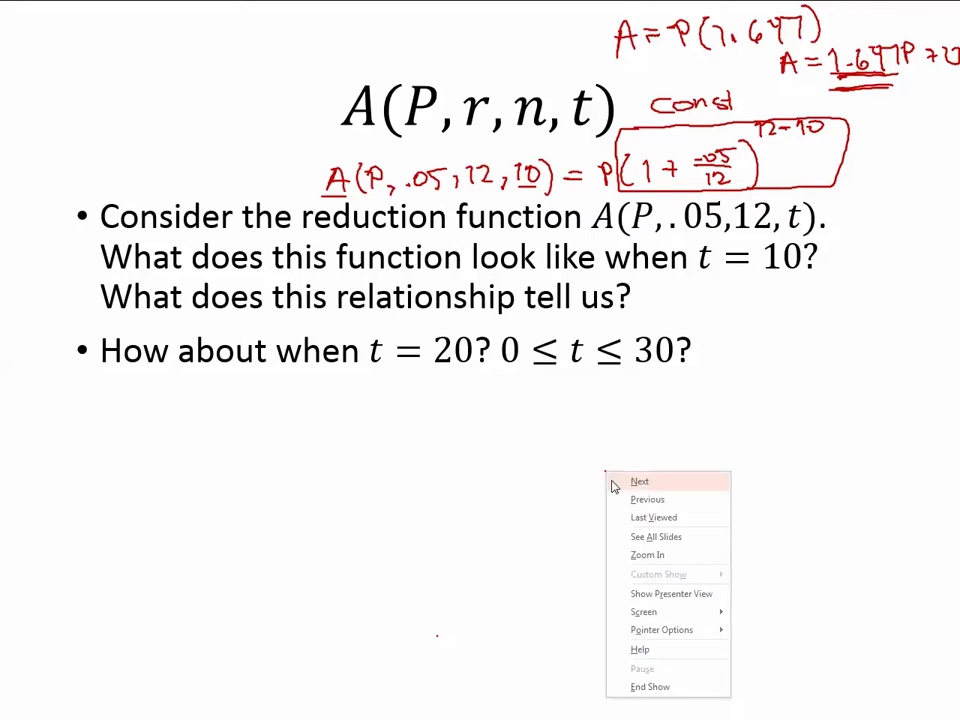
left_click(615, 483)
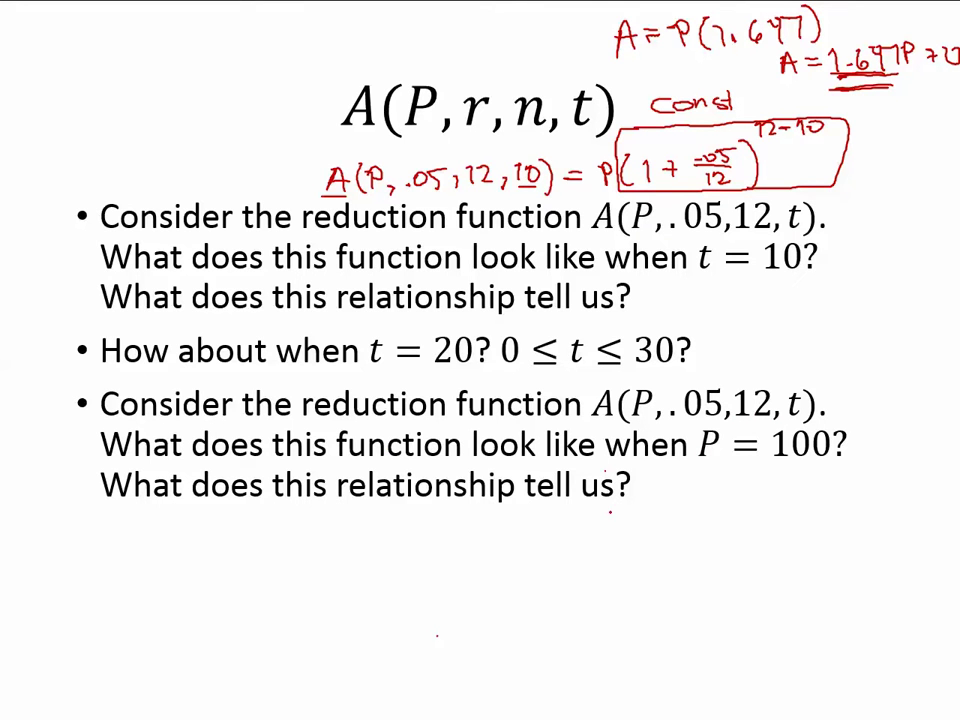
- Handwrite "A(100" in red ink beside the question at the end of the last bullet
mouse_move(662, 498)
left_mouse_down()
mouse_move(668, 478)
mouse_move(677, 498)
left_mouse_up()
left_click_drag(663, 490, 689, 500)
left_click_drag(698, 479, 702, 495)
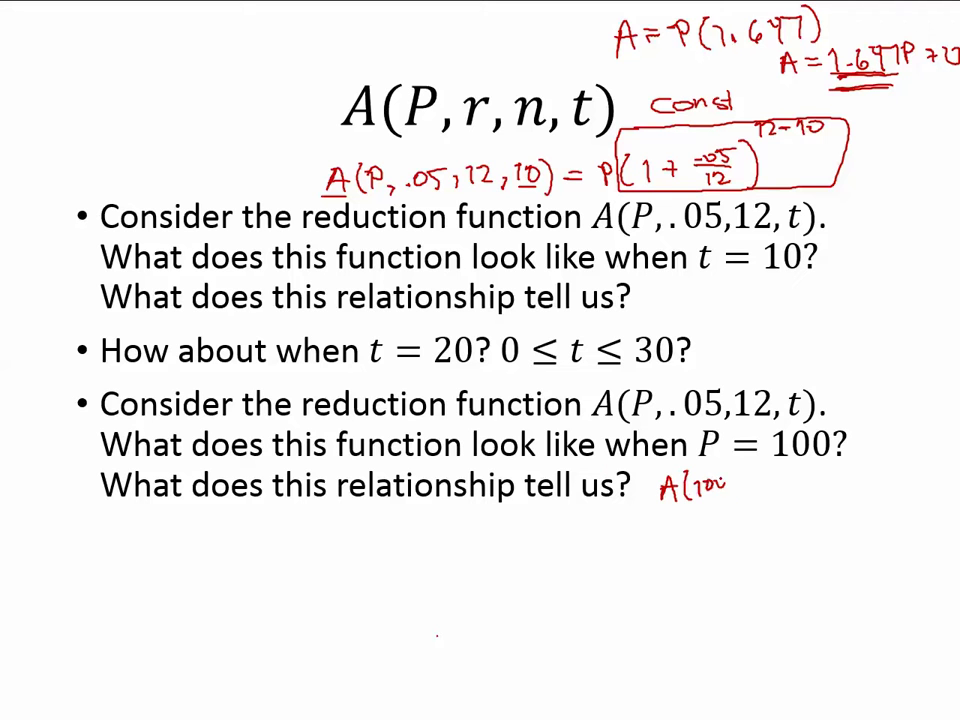
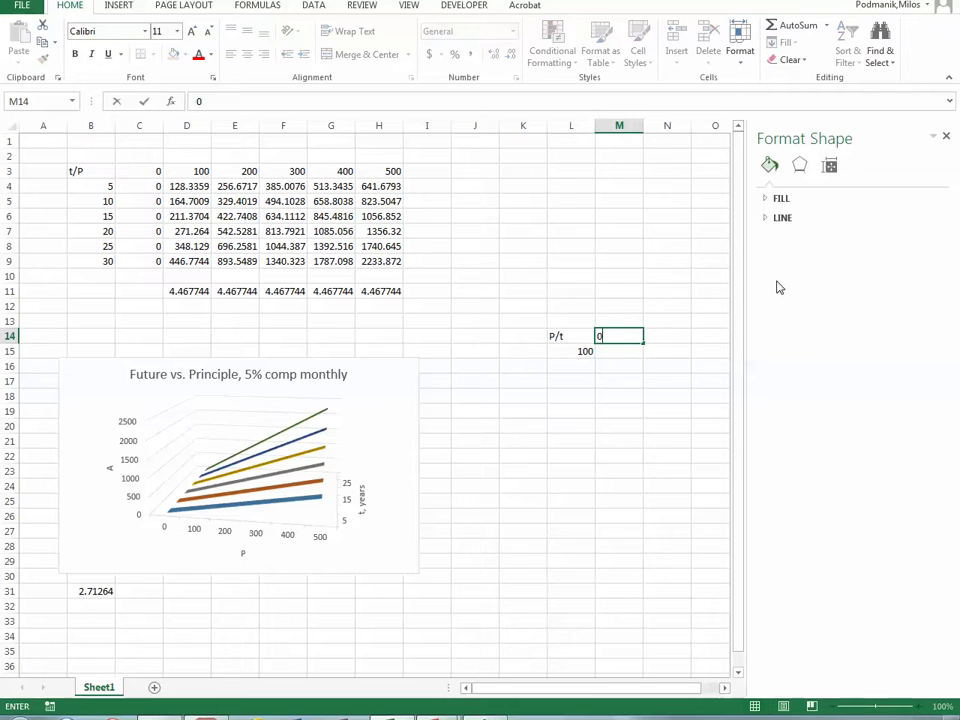
- Enter the time values 5 and 10 in N14 and O14, after the 0 in M14
type("5")
key("Tab")
type("10")
key("Return")
key("Up")
key("Right")
type("20")
key("BackSpace")
key("BackSpace")
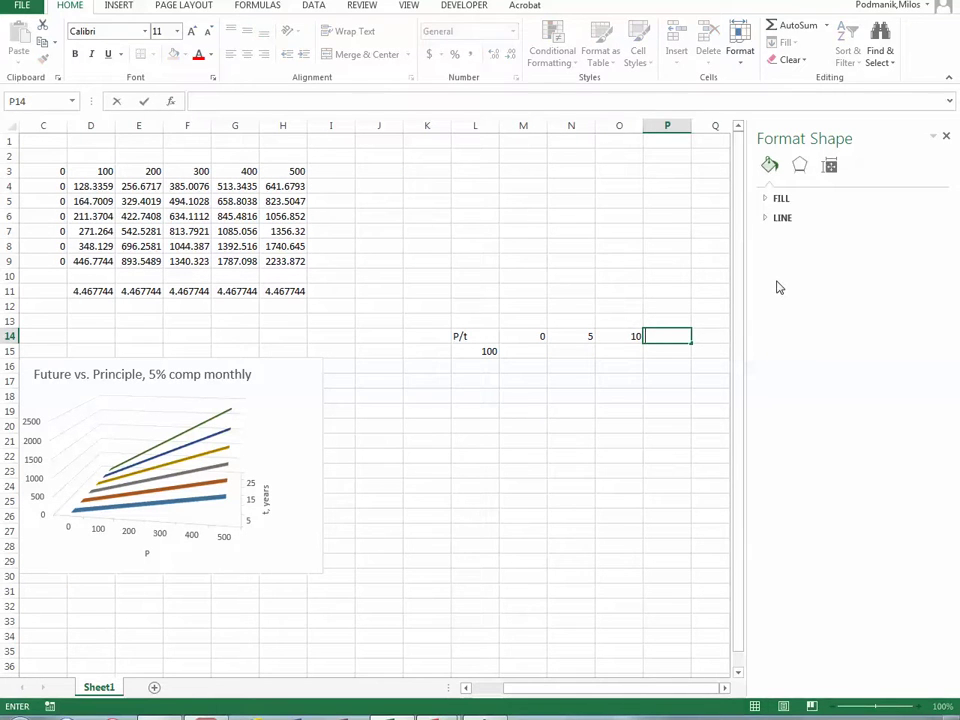
- Replace the value in O14 with the formula =N14+5
key("Left")
type("=")
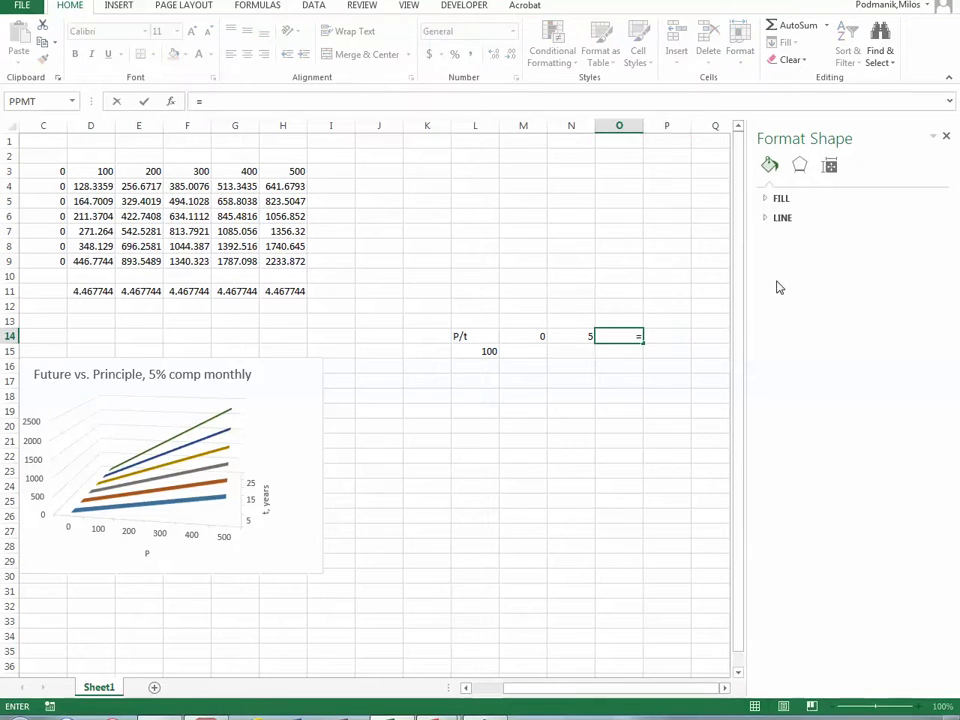
key("Left")
type("+5")
key("ctrl+Return")
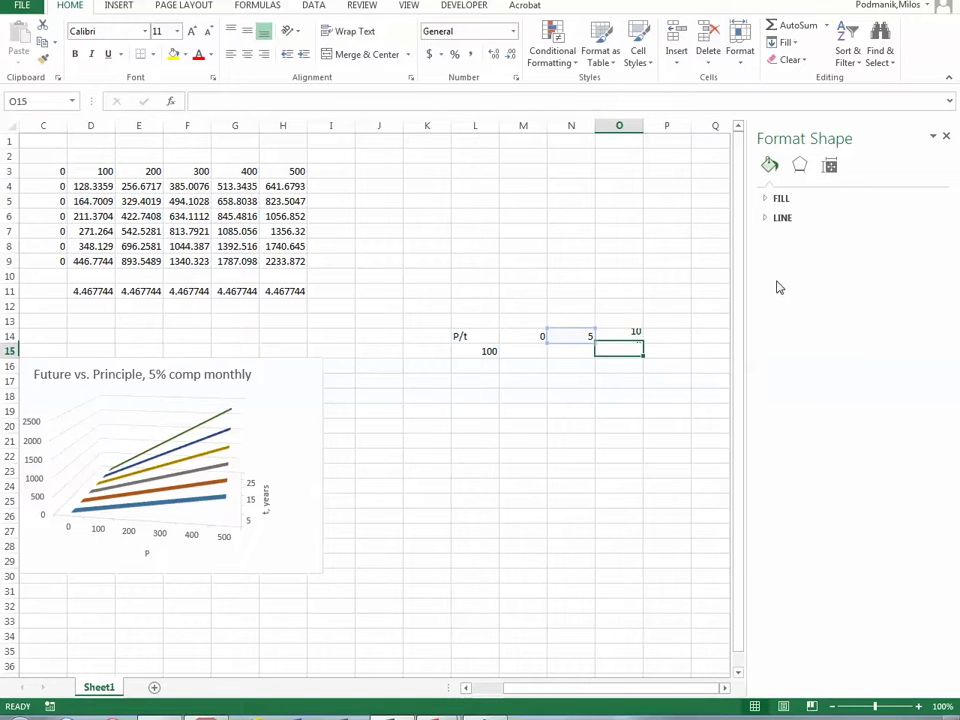
- Copy the O14 formula into P14:S14, end the copy mode and go to M15
key("ctrl+c")
key("Right")
key("ctrl+v")
key("Right")
key("ctrl+v")
key("Right")
key("ctrl+v")
key("Right")
key("ctrl+v")
key("Left")
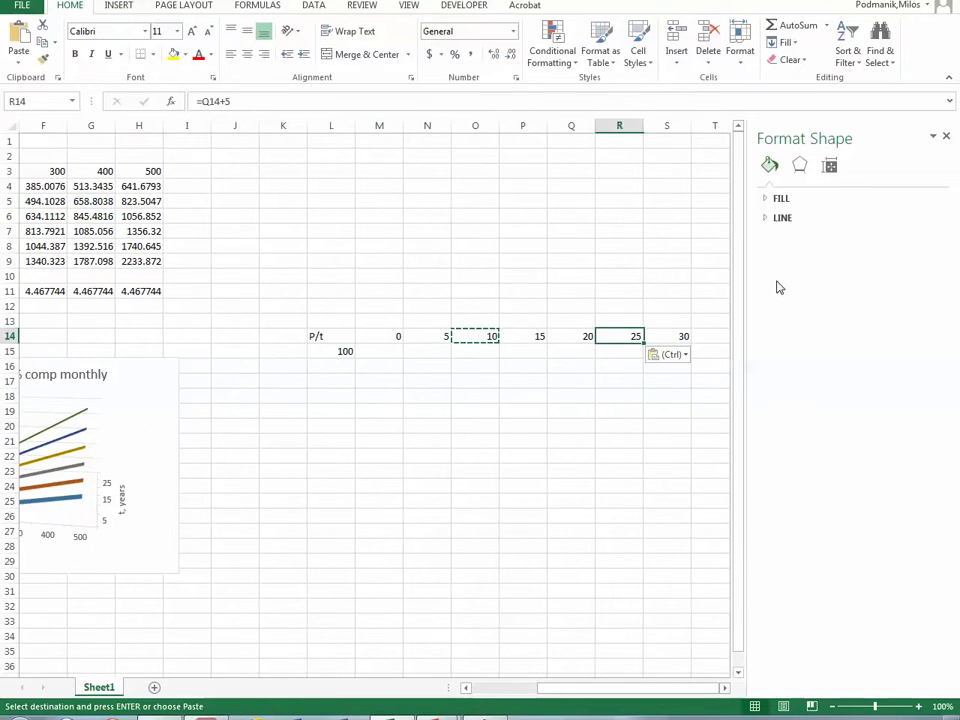
key("Down")
key("Left")
key("Left")
key("Left")
key("Left")
key("Left")
key("Left")
key("Escape")
key("Right")
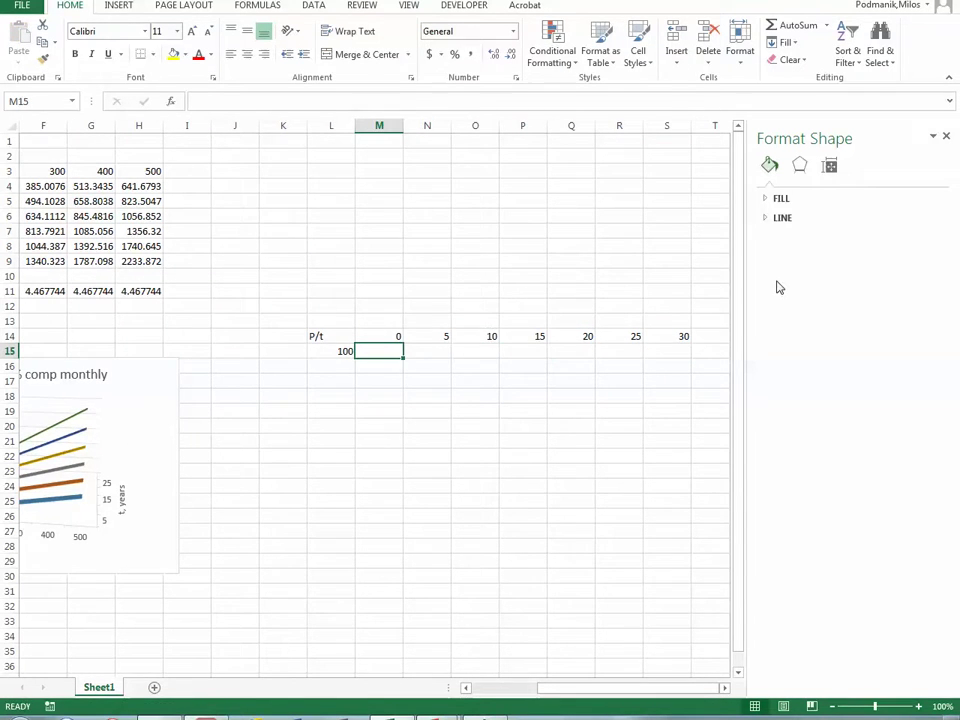
- Name row 14 "t" and column L "P" for use in formulas
key("Up")
key("Left")
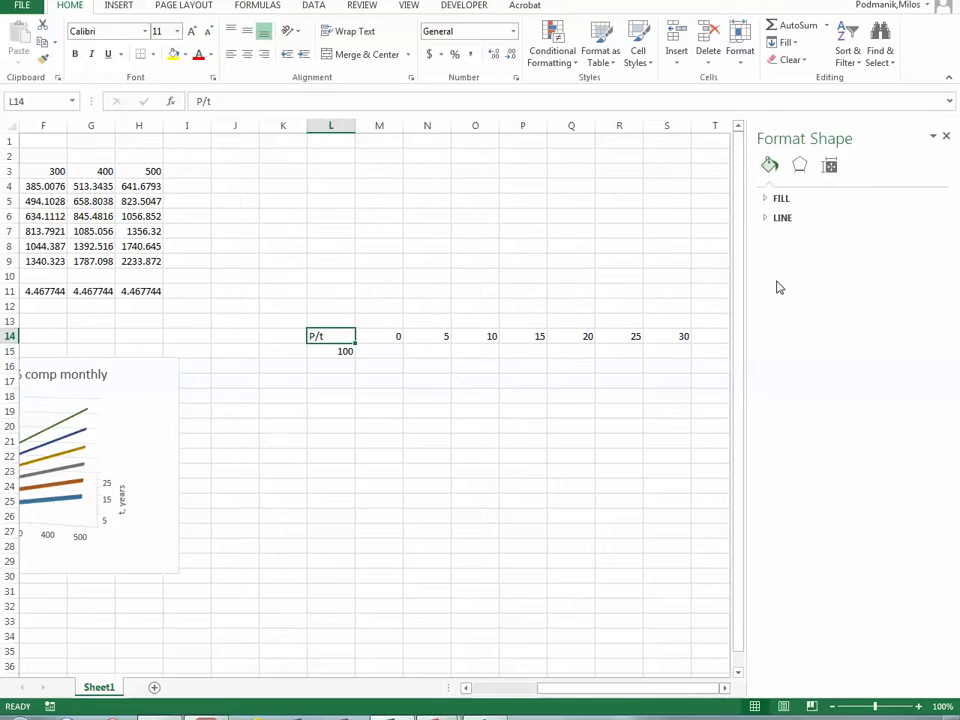
left_click(10, 336)
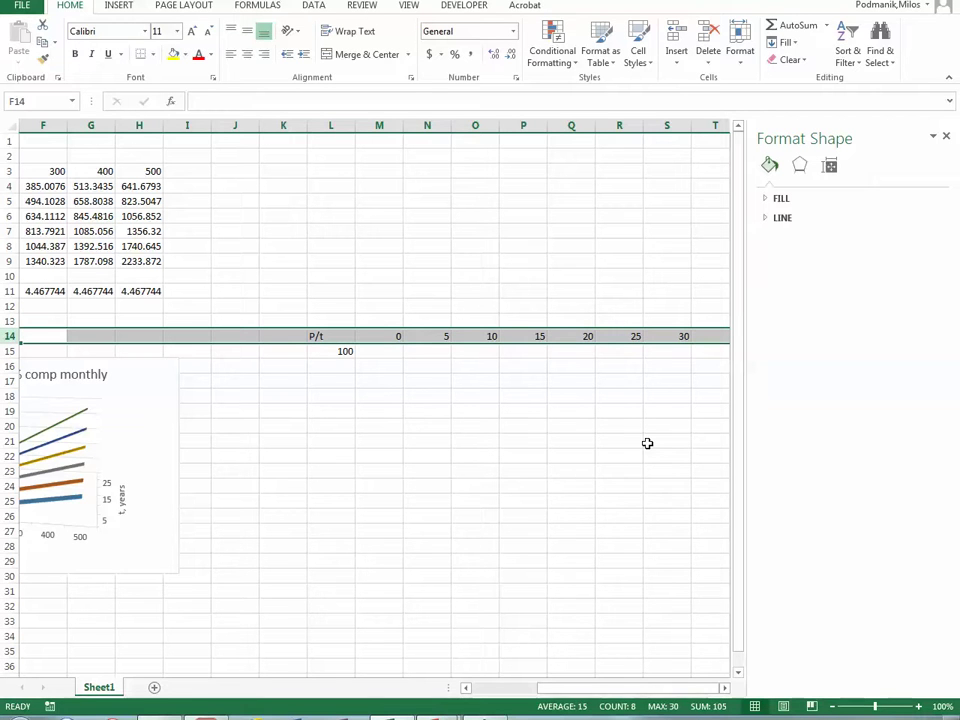
left_click(66, 101)
type("t")
left_click(332, 126)
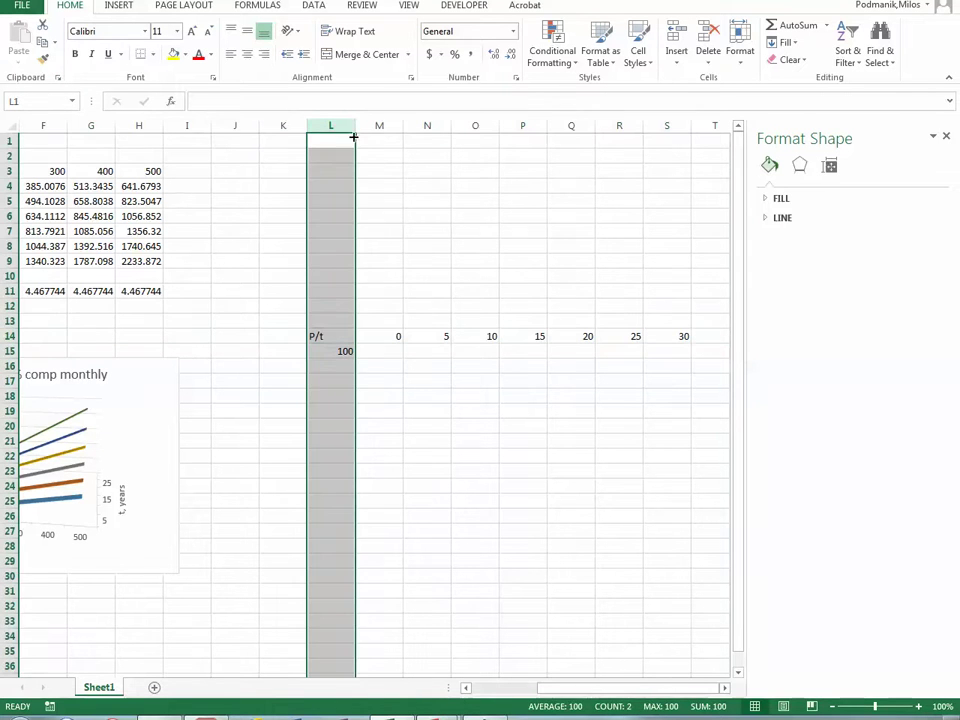
left_click(40, 98)
type("P")
- Enter the compound interest formula =P*(1+.05/12)^(12*t) in M15
left_click(381, 350)
type("=")
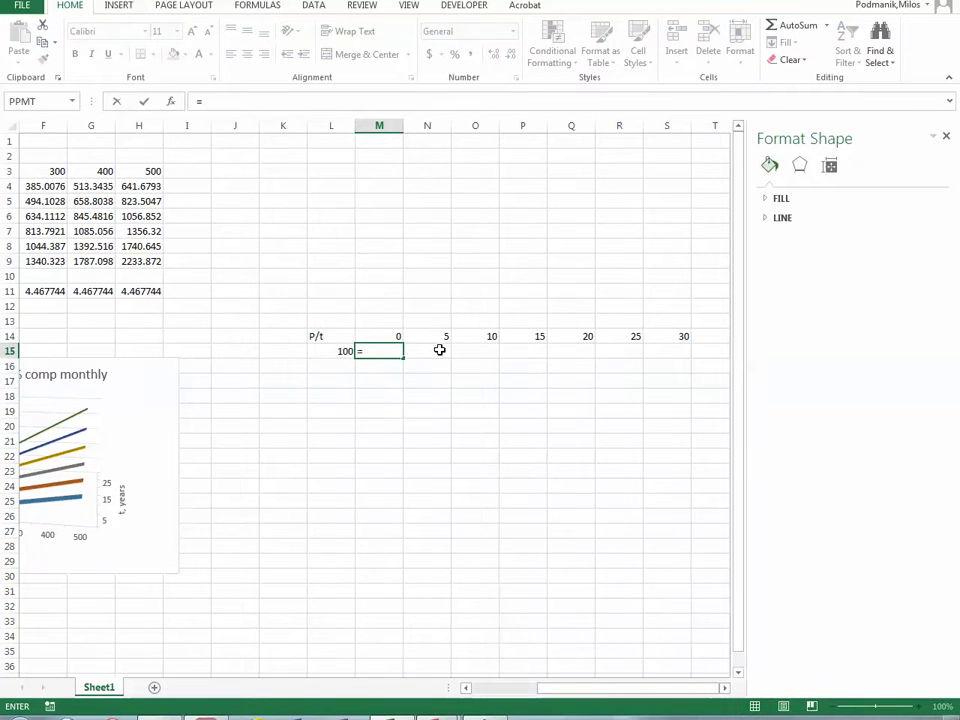
type("P*(1+.05")
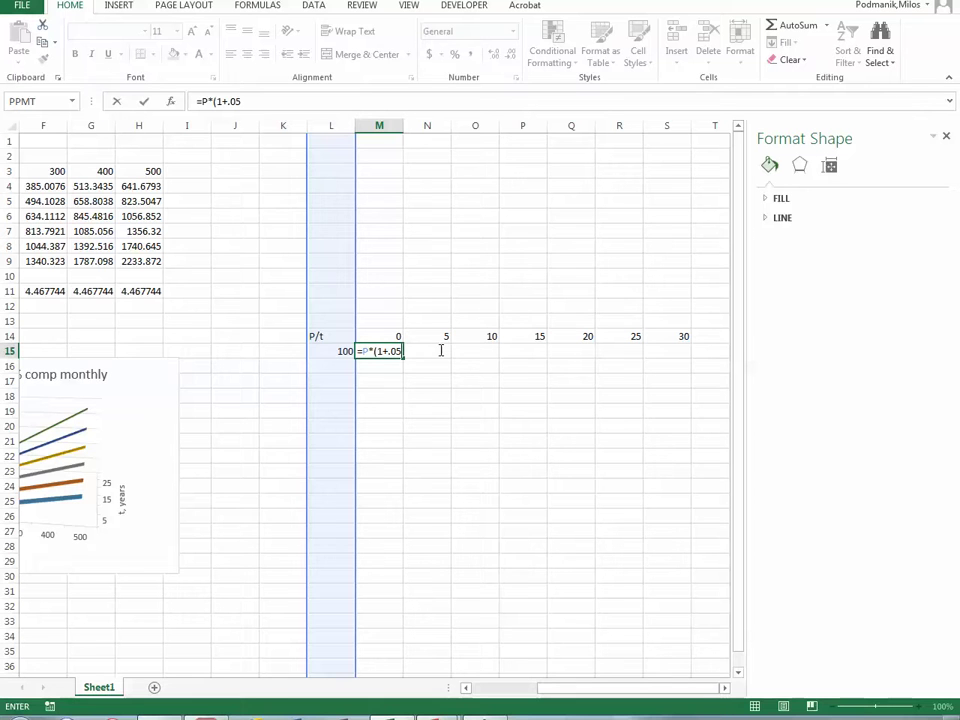
type("/12)")
key("BackSpace")
type("t)")
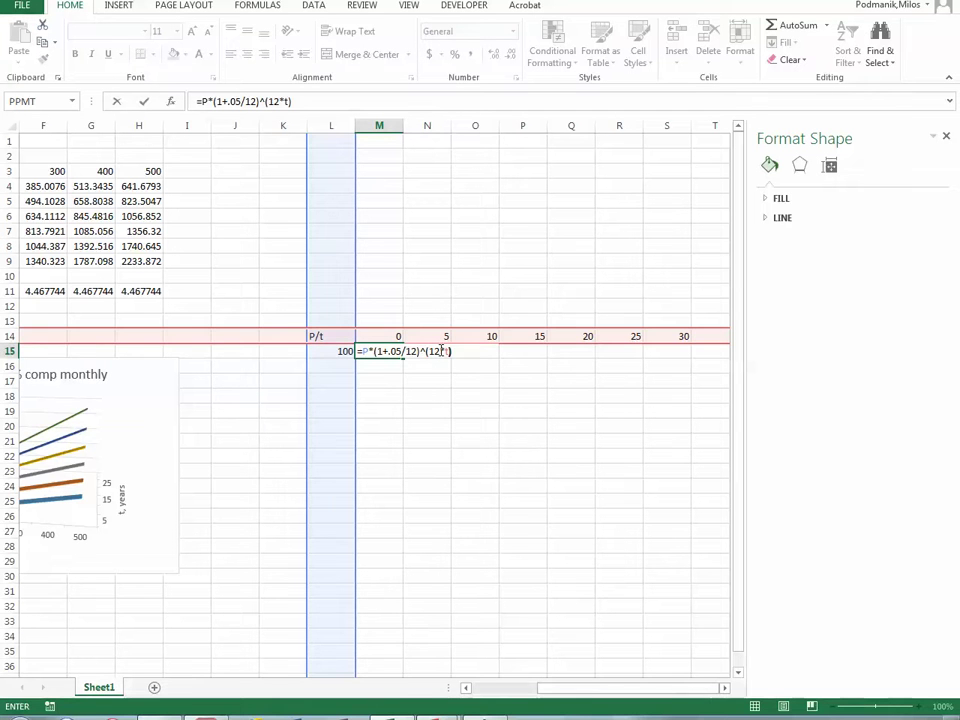
key("Return")
- Fill the M15 formula across to S15 and check the formulas in the filled cells
left_click(388, 351)
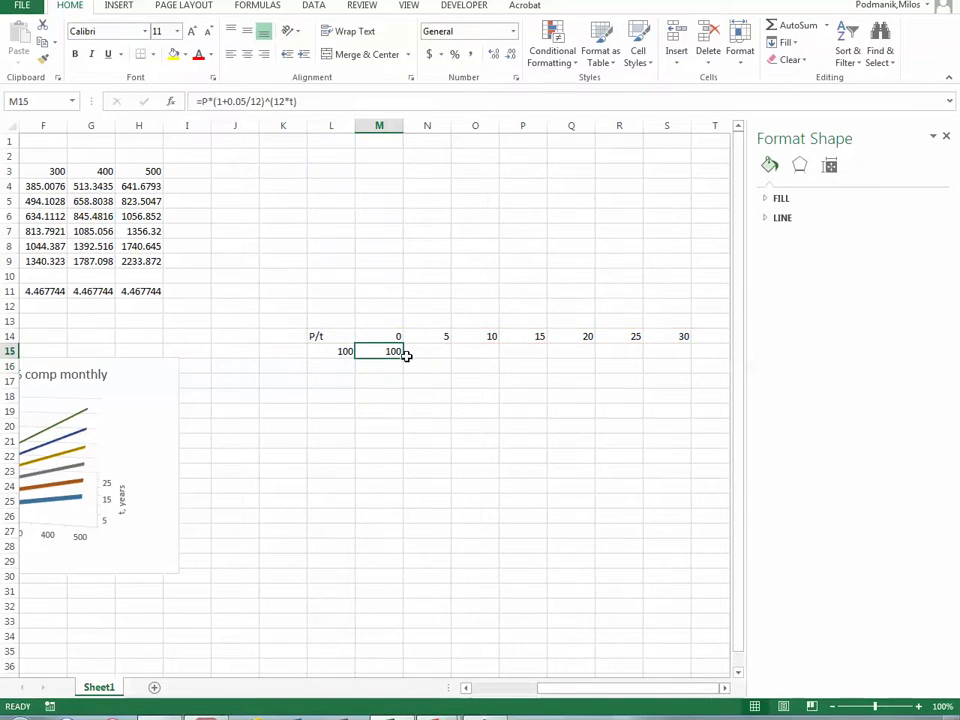
left_click_drag(403, 359, 677, 366)
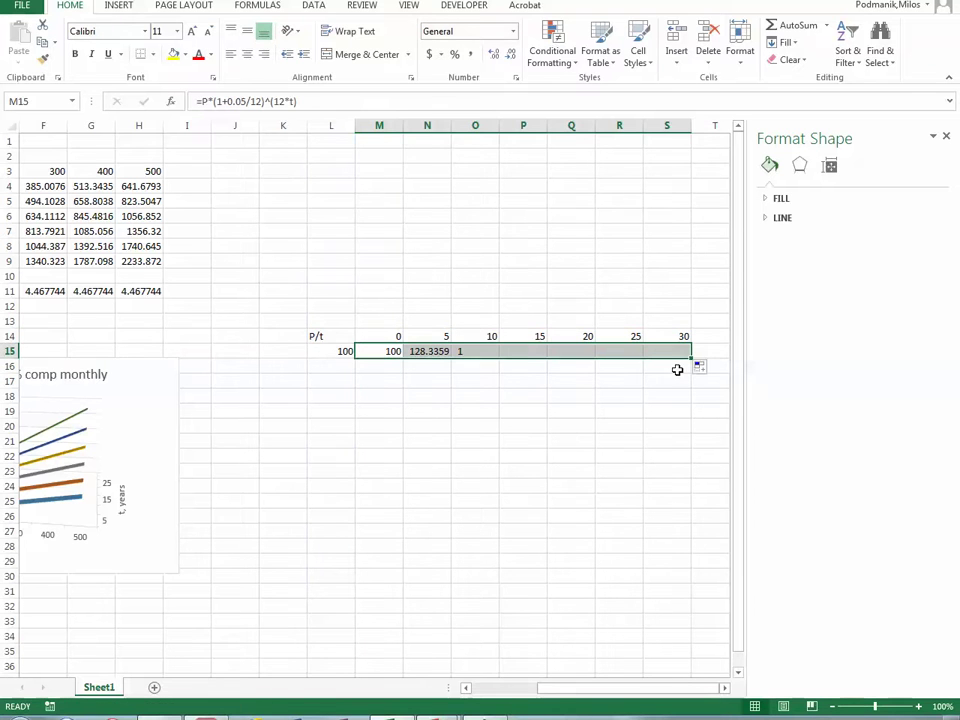
left_click(367, 338)
left_click(439, 350)
left_click(478, 351)
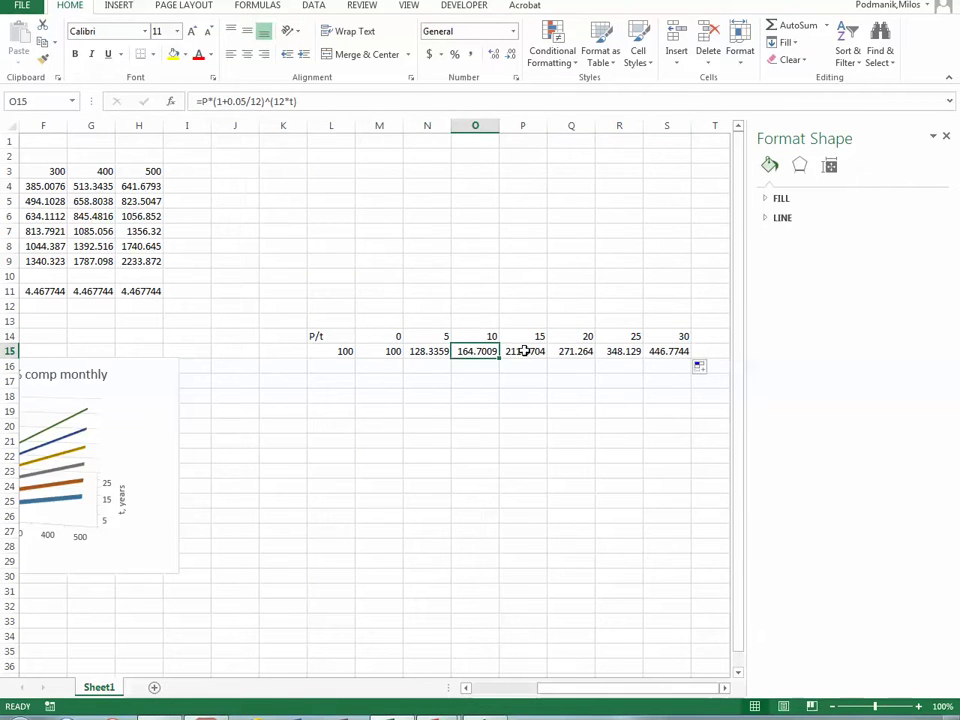
left_click(524, 351)
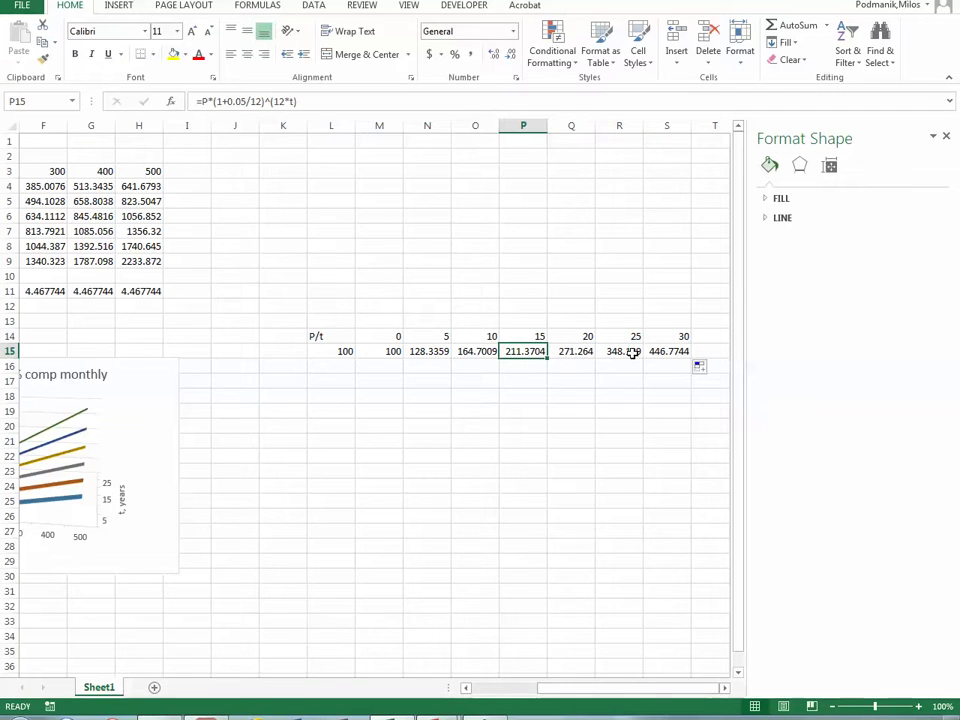
- Compare the second table's future values for P = 100 in row 15 with the 100 column (D3:D9) of the first table
left_click_drag(604, 692, 574, 692)
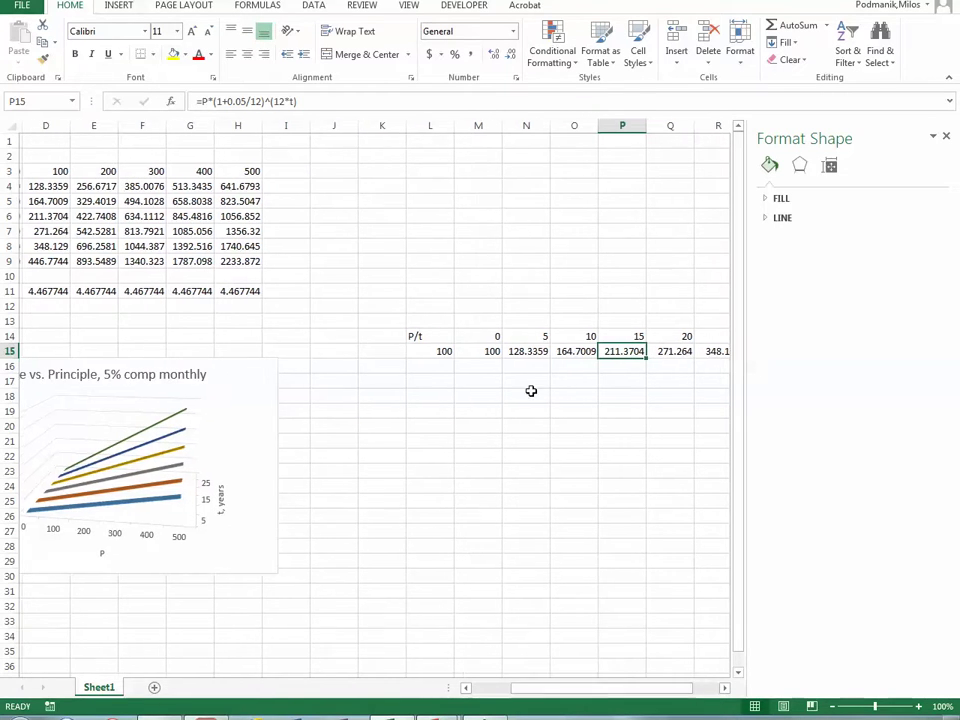
left_click(447, 351)
left_click_drag(447, 351, 602, 354)
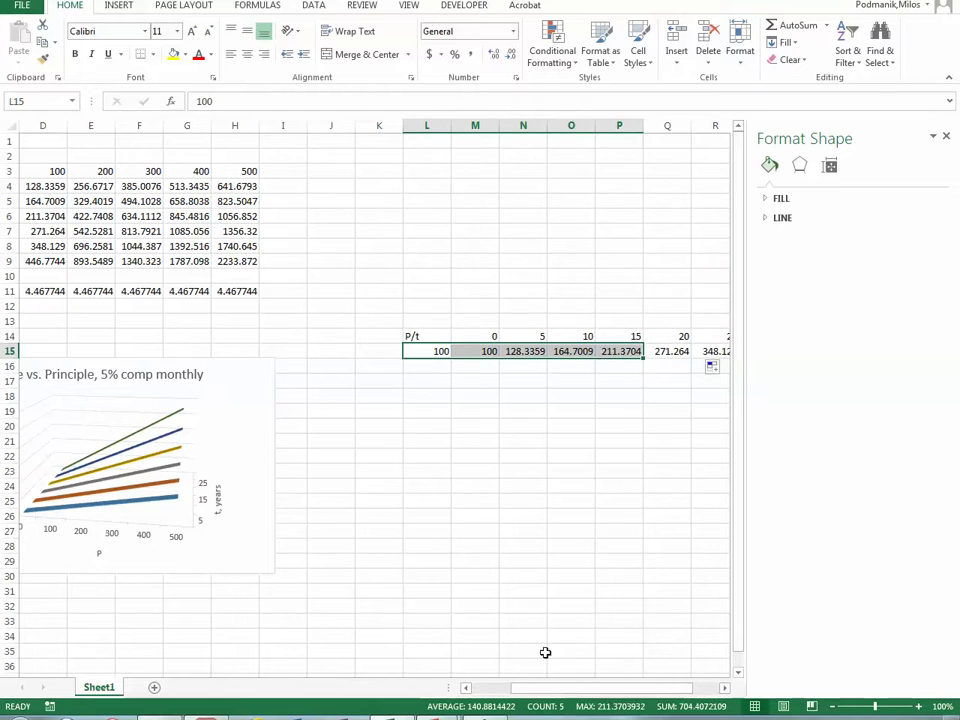
left_click_drag(621, 692, 583, 692)
left_click_drag(197, 171, 196, 262)
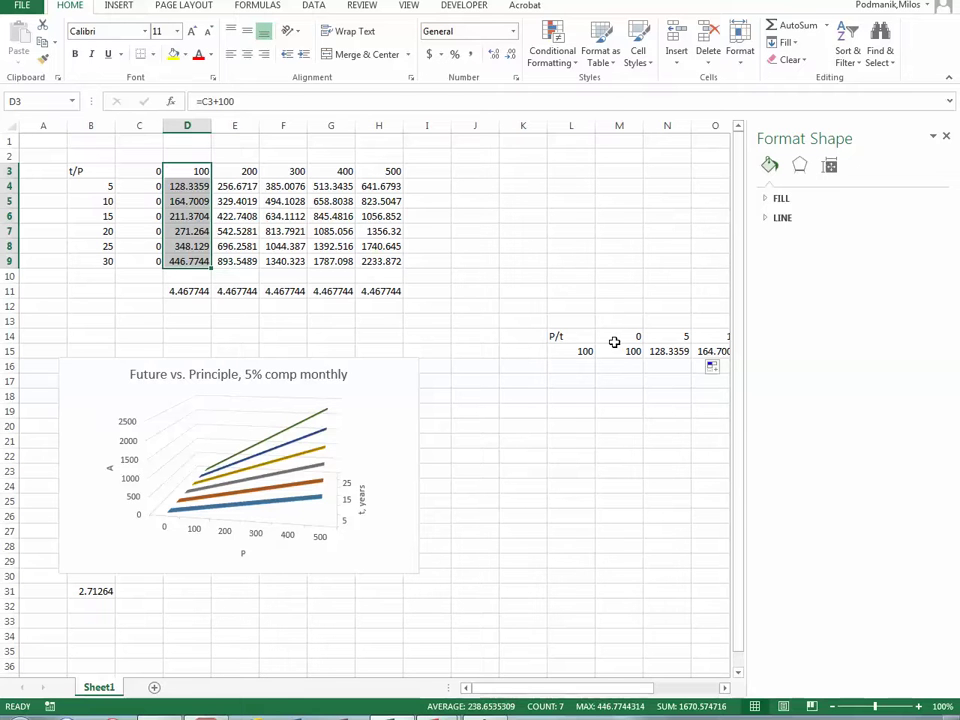
left_click_drag(191, 172, 192, 261)
mouse_move(625, 351)
left_mouse_down()
mouse_move(750, 353)
mouse_move(636, 349)
left_mouse_up()
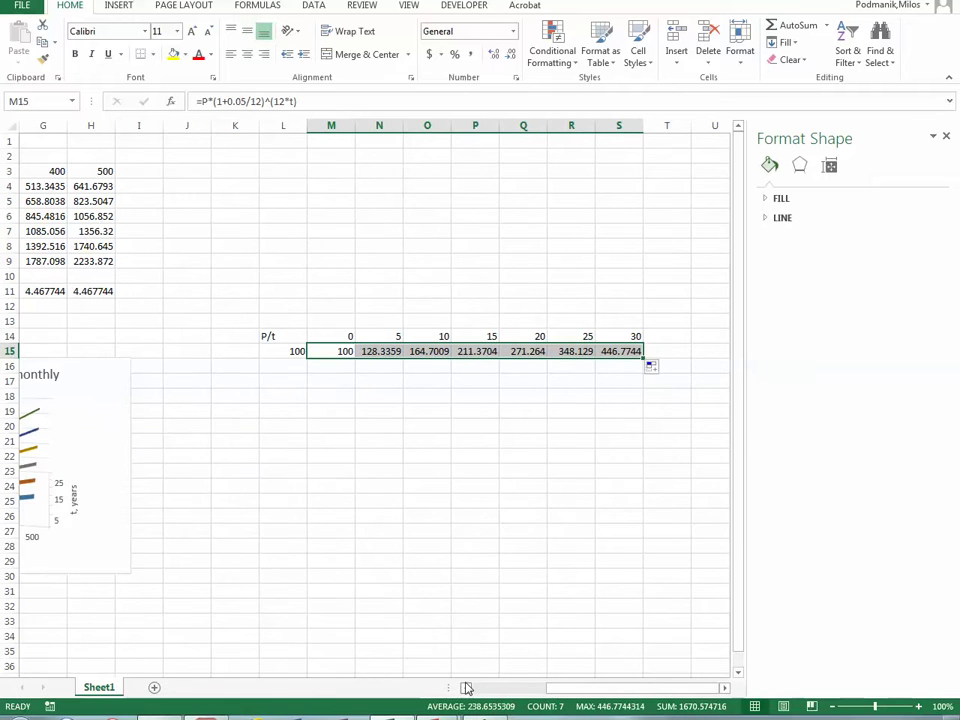
left_click_drag(563, 690, 488, 688)
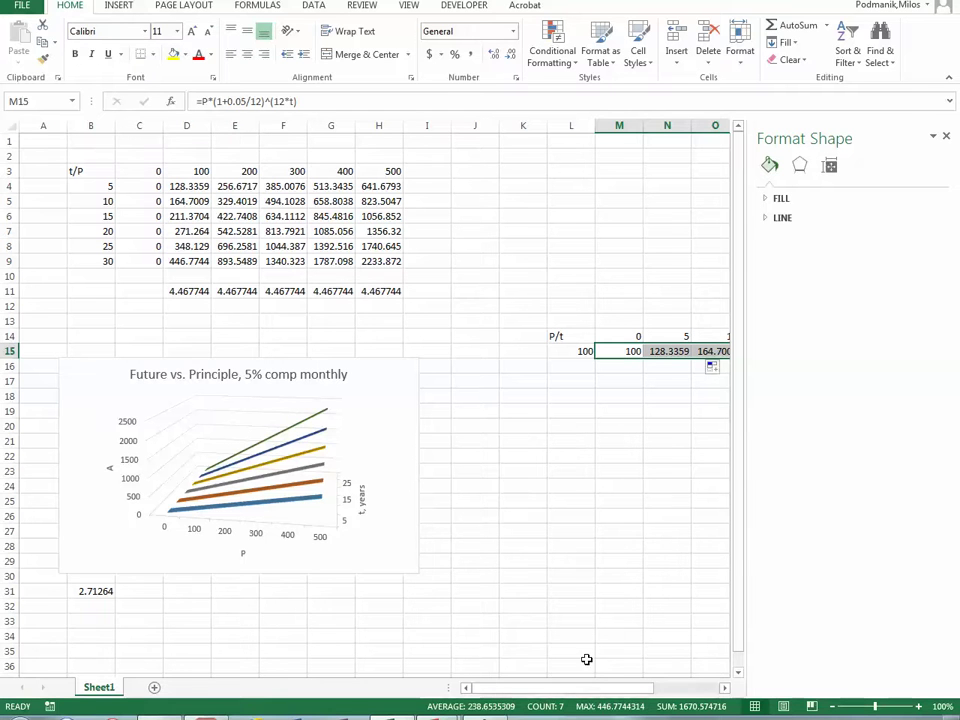
- Insert an empty 3-D line chart and place it below the second table, starting around row 27
left_click_drag(630, 688, 702, 688)
left_click(376, 329)
left_click(371, 410)
left_click(118, 8)
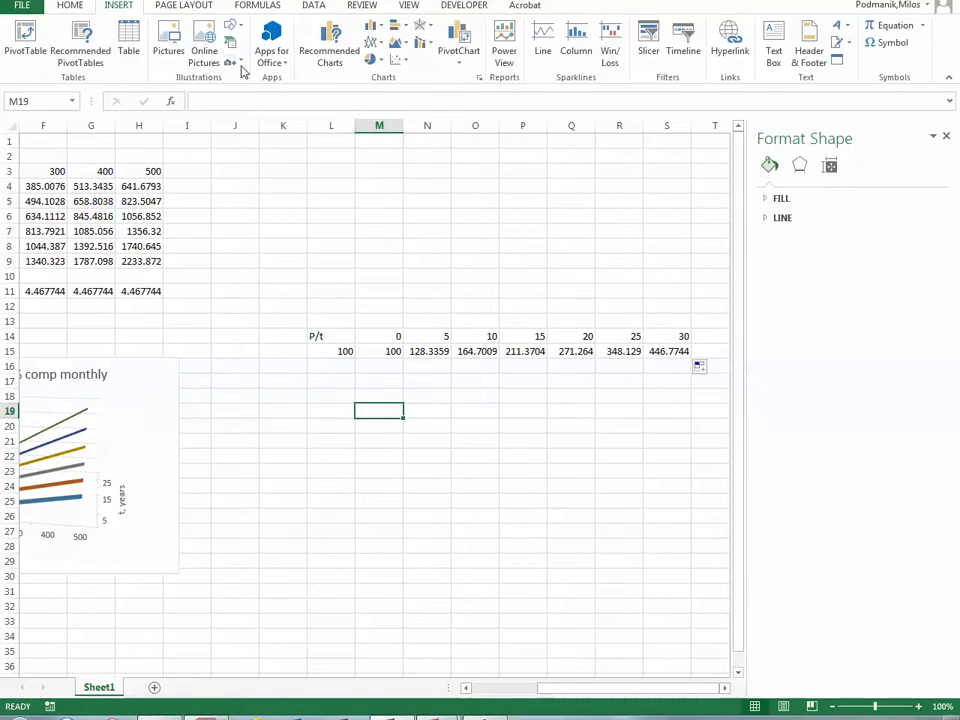
left_click(400, 61)
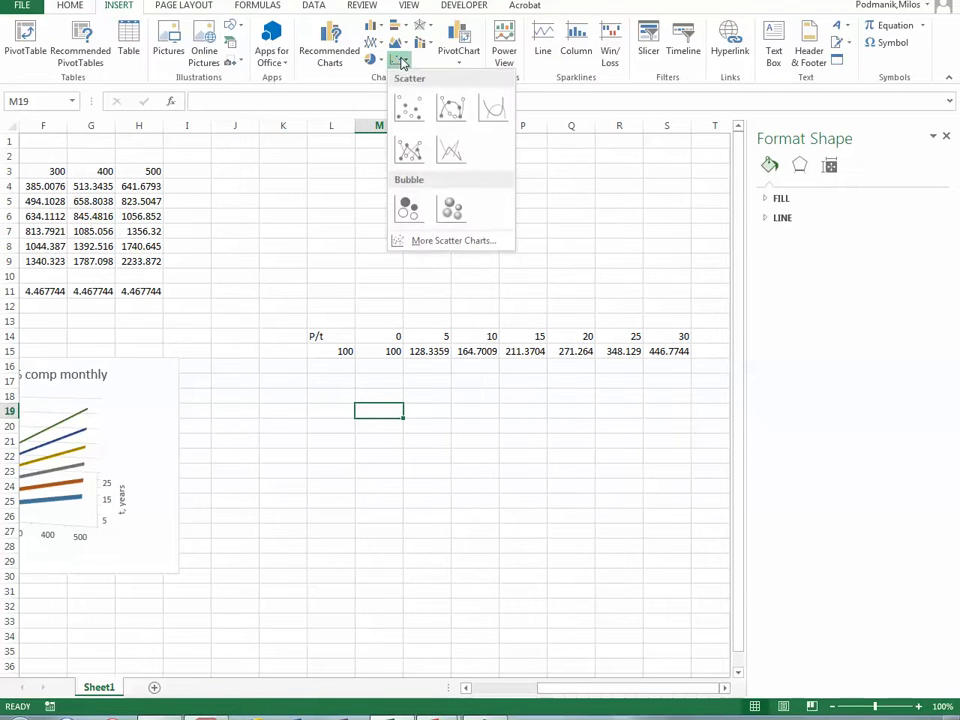
left_click(374, 44)
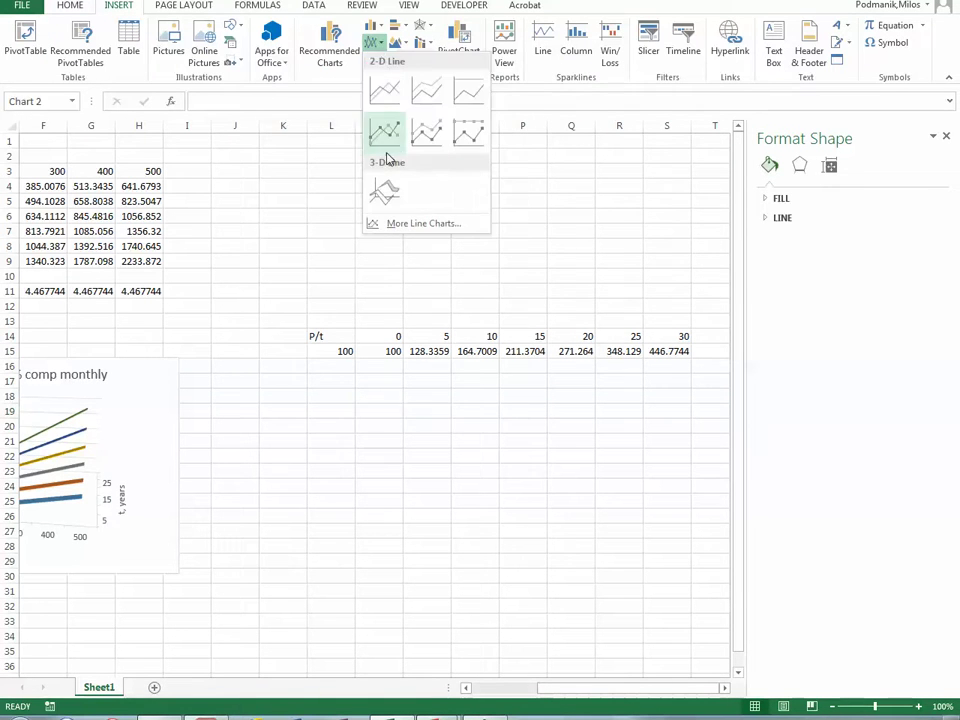
left_click(385, 196)
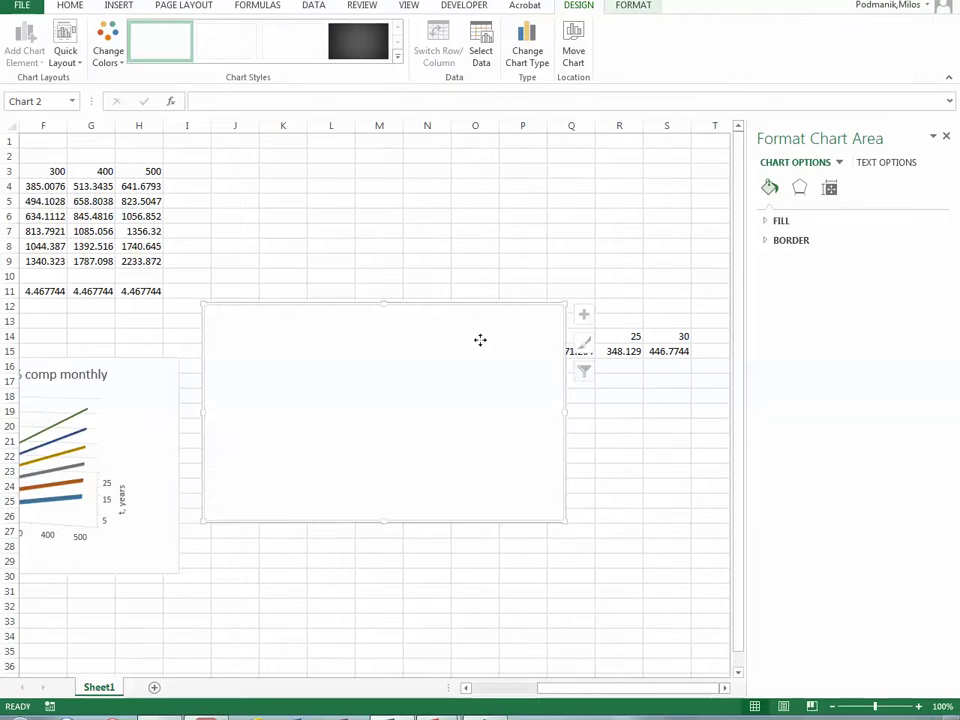
left_click_drag(480, 339, 604, 563)
- Add a data series to the new chart with its name from L15 and its values from M15:S15
right_click(574, 572)
left_click(669, 411)
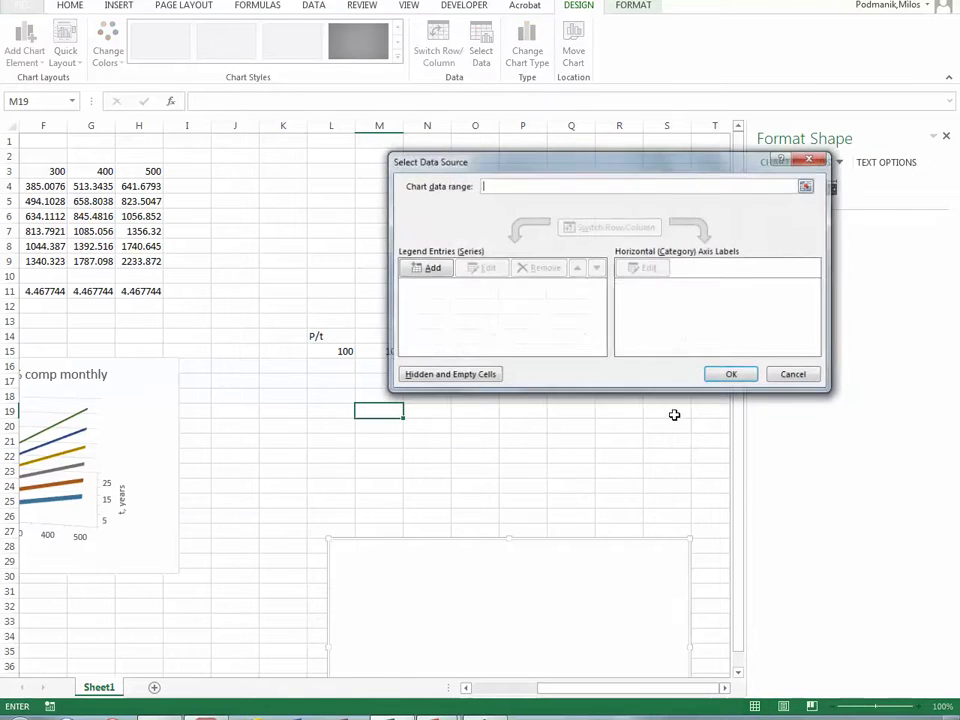
left_click(425, 267)
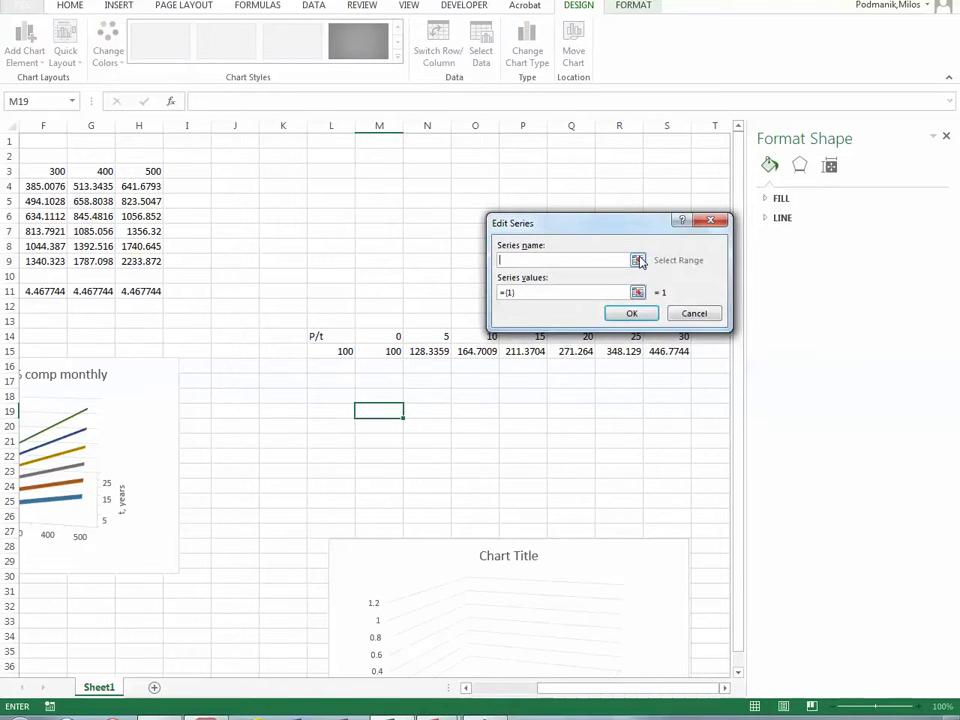
left_click(638, 260)
left_click(338, 352)
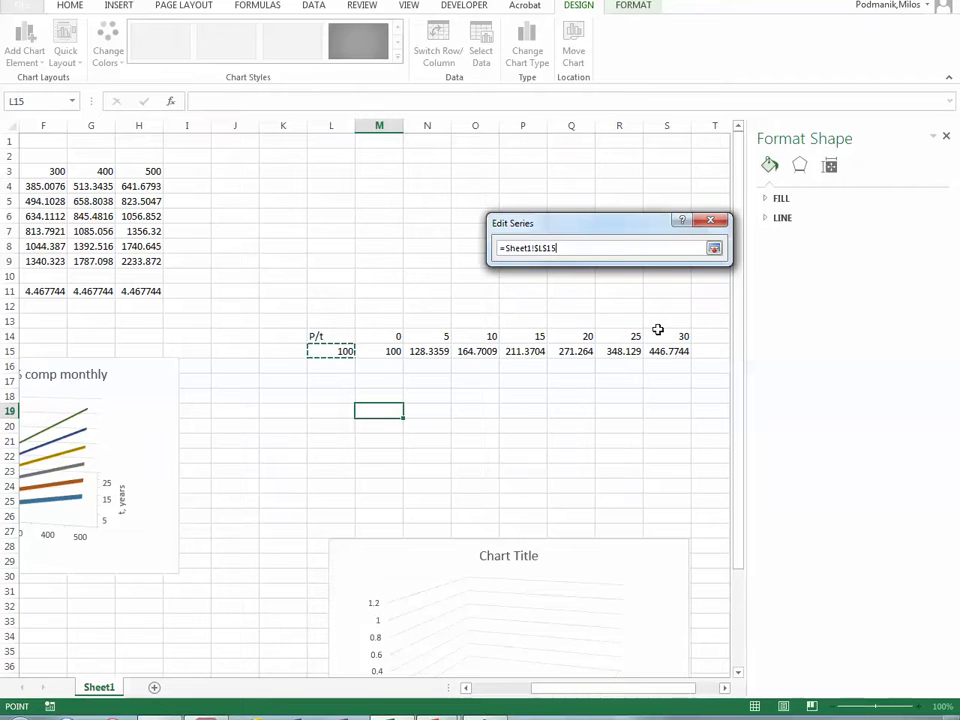
left_click(714, 249)
left_click(637, 292)
left_click_drag(386, 351, 680, 351)
left_click(714, 249)
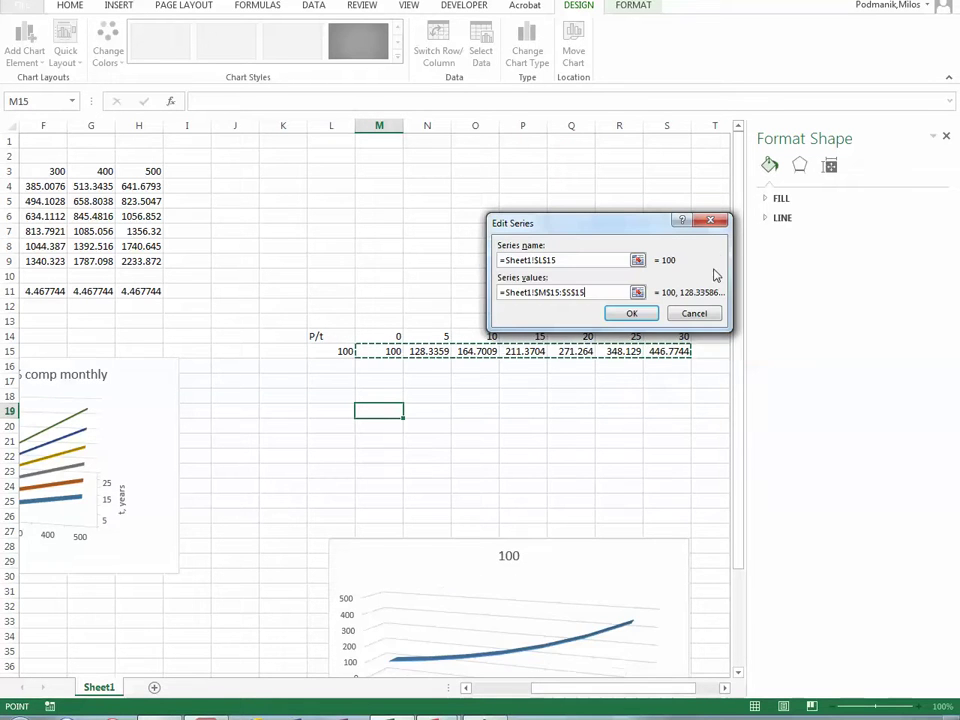
left_click_drag(740, 484, 747, 527)
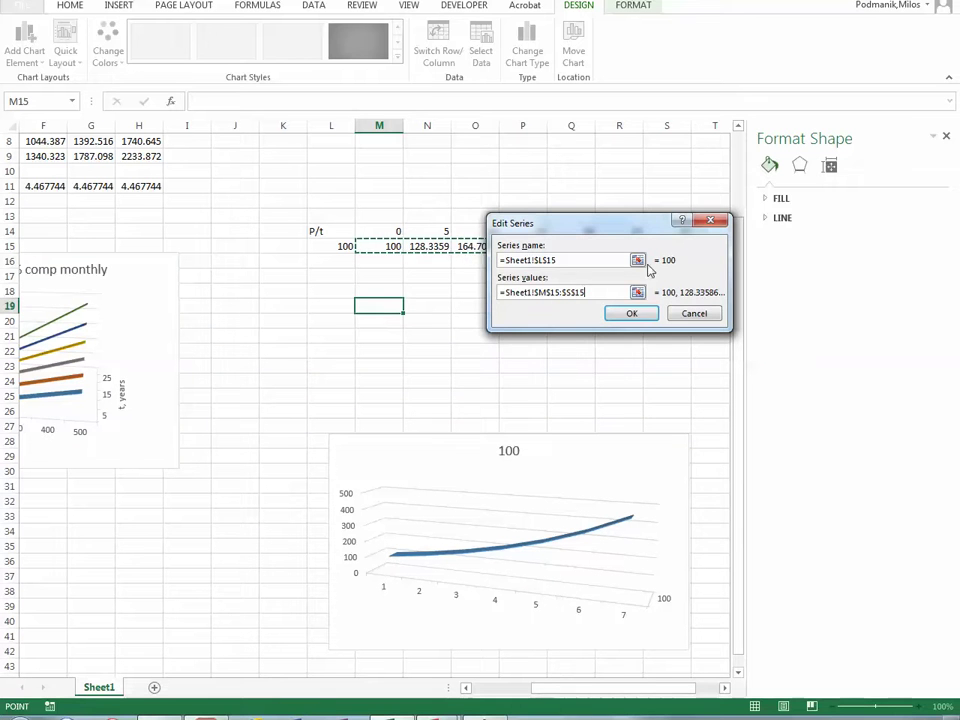
left_click(632, 314)
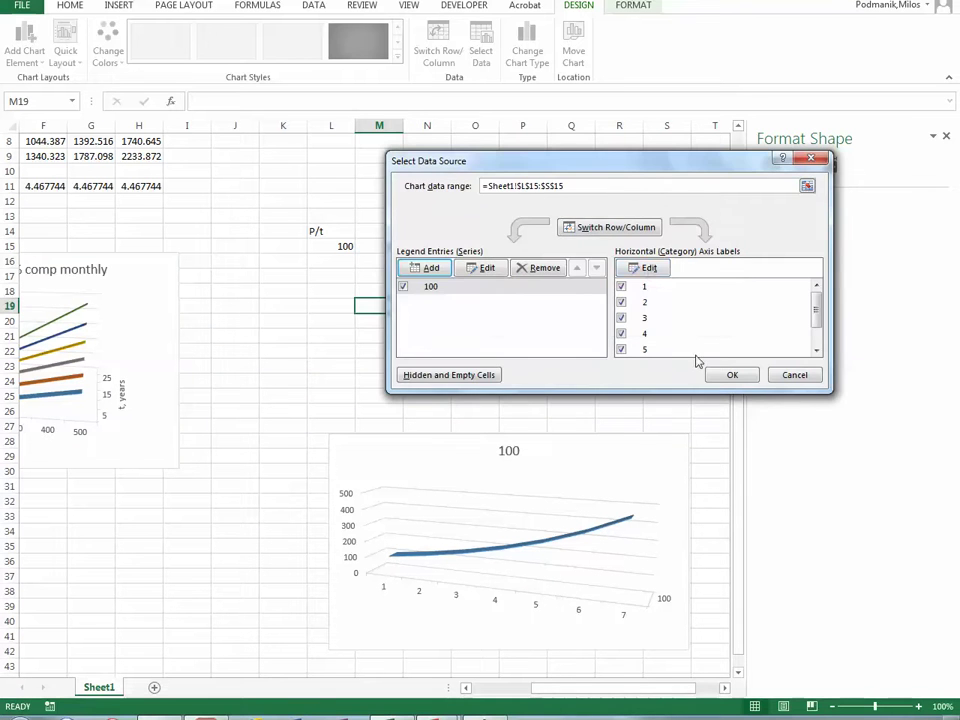
- Set the chart's horizontal axis labels to the times in M14:S14 and accept the data source
left_click(647, 268)
left_click_drag(379, 233, 676, 237)
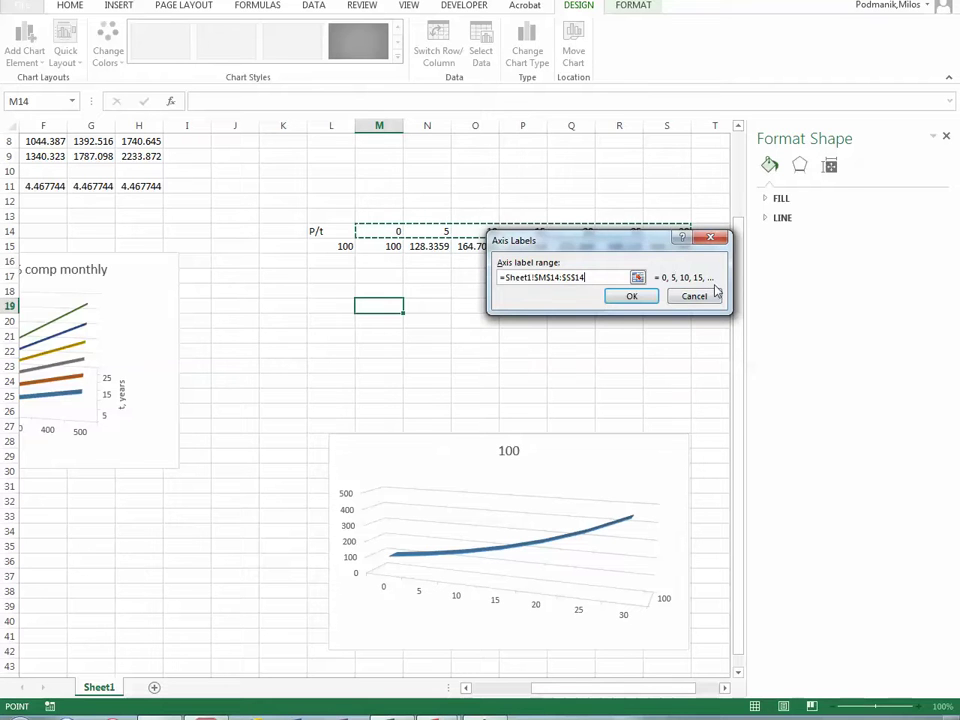
left_click(630, 296)
left_click_drag(688, 157, 424, 210)
left_click(499, 409)
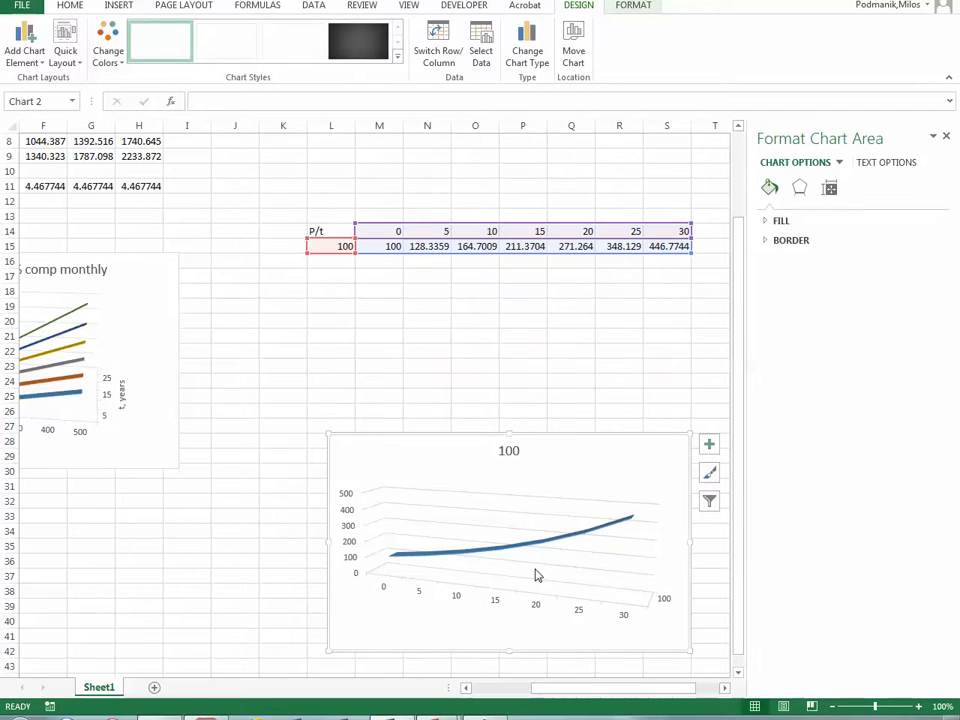
- Title the new chart "A vs. t, 5% comp monthly"
left_click(508, 450)
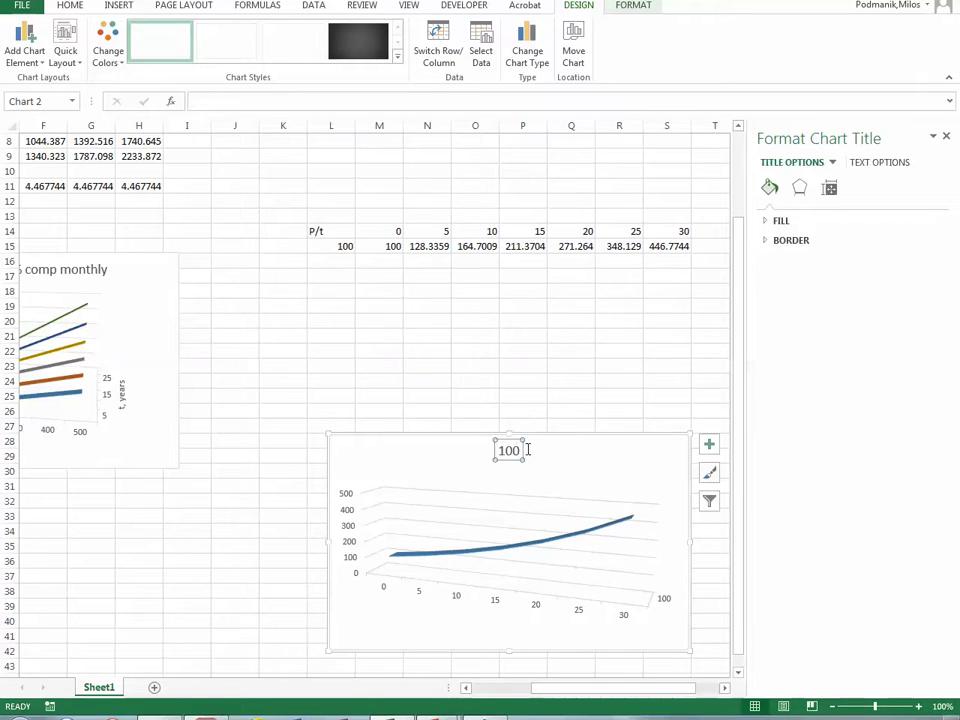
type("A vs.")
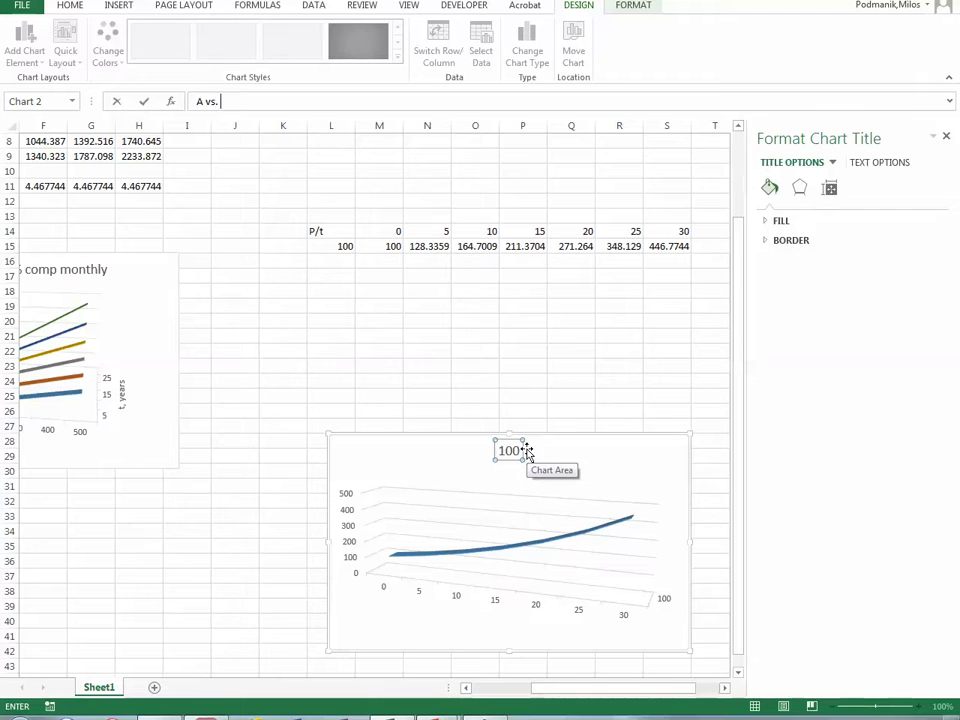
type(" t, 1")
key("BackSpace")
key("Return")
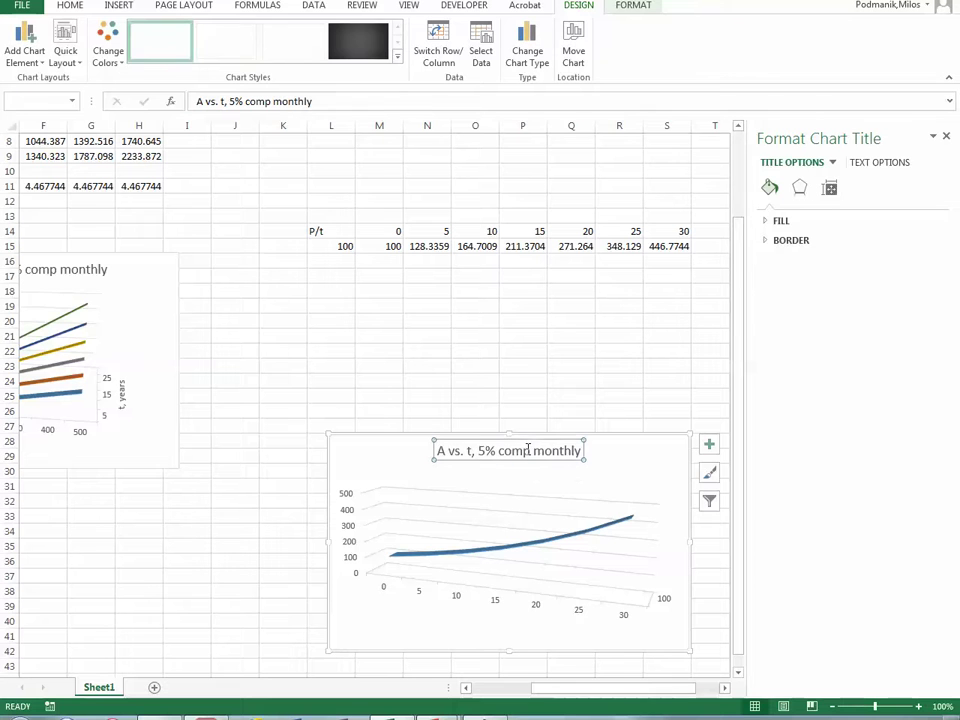
- Add axis titles to the new chart, naming the vertical axis A, the horizontal axis t and the depth axis P
left_click(709, 444)
left_click(745, 478)
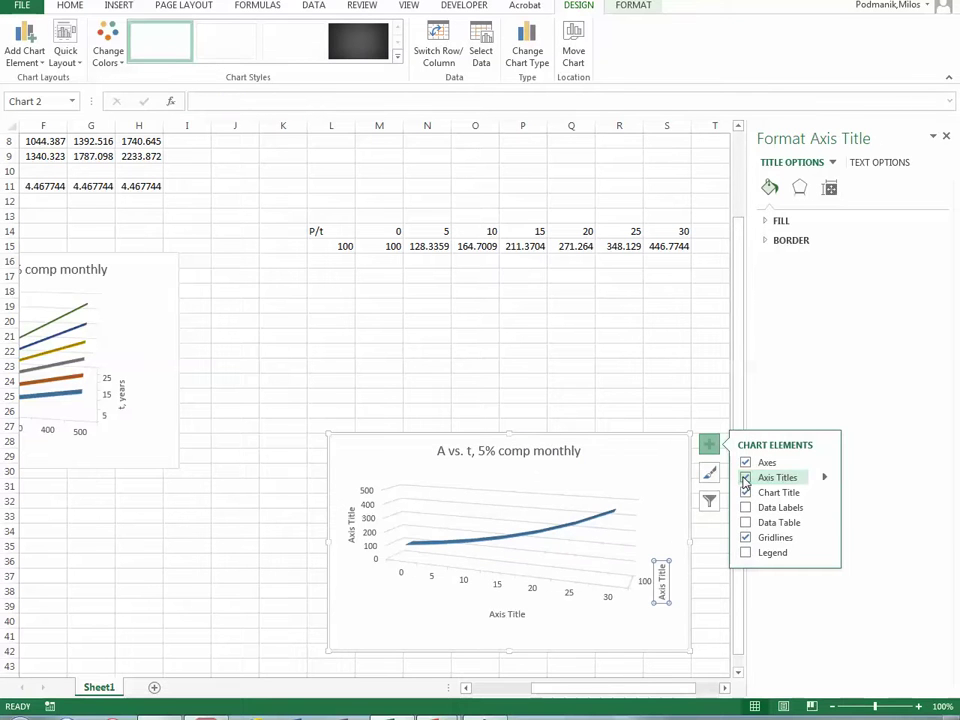
left_click(347, 527)
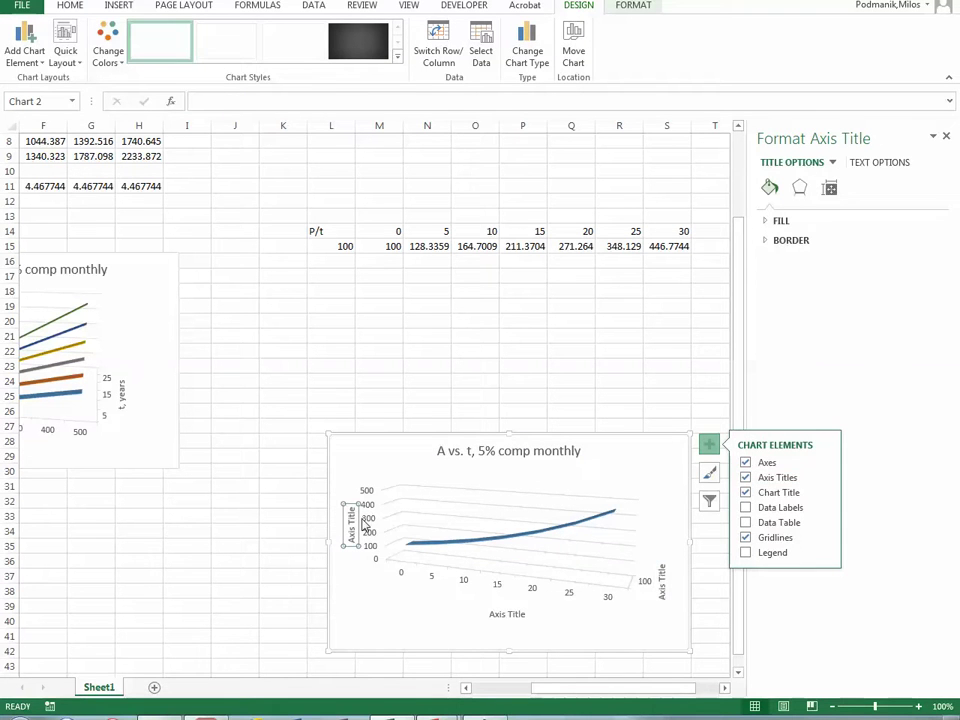
type("A")
left_click(505, 613)
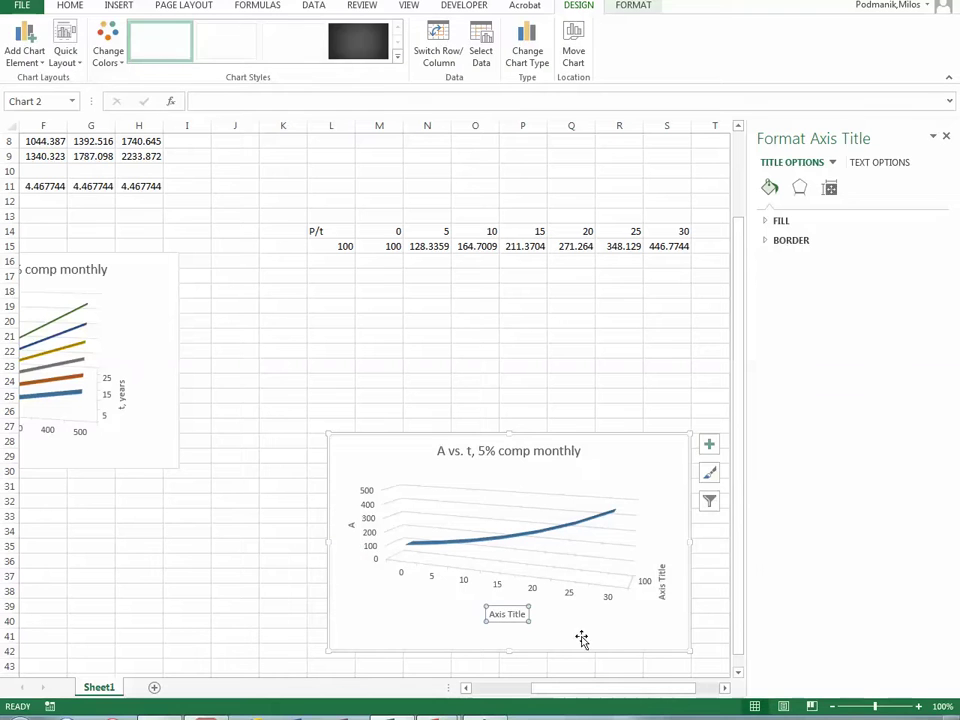
type("t")
left_click(665, 580)
type("P")
key("Return")
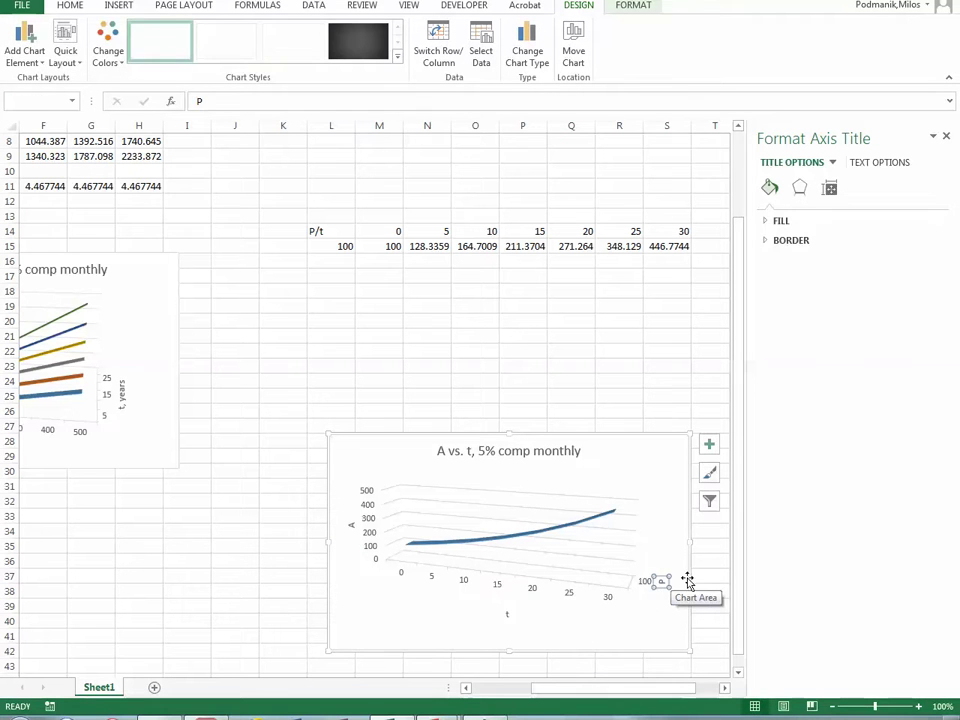
left_click(647, 551)
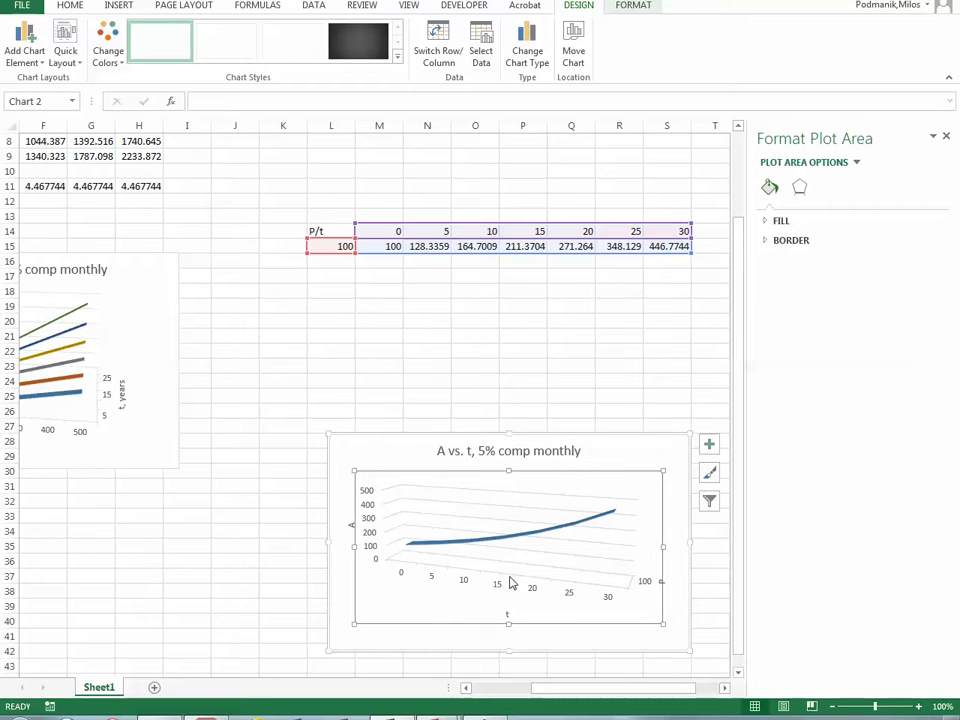
- Rotate the "Future vs. Principle" chart to an X rotation of 90° to view it along the time axis, and set the X rotation to 0°
left_click_drag(585, 688, 525, 688)
left_click(372, 314)
right_click(374, 311)
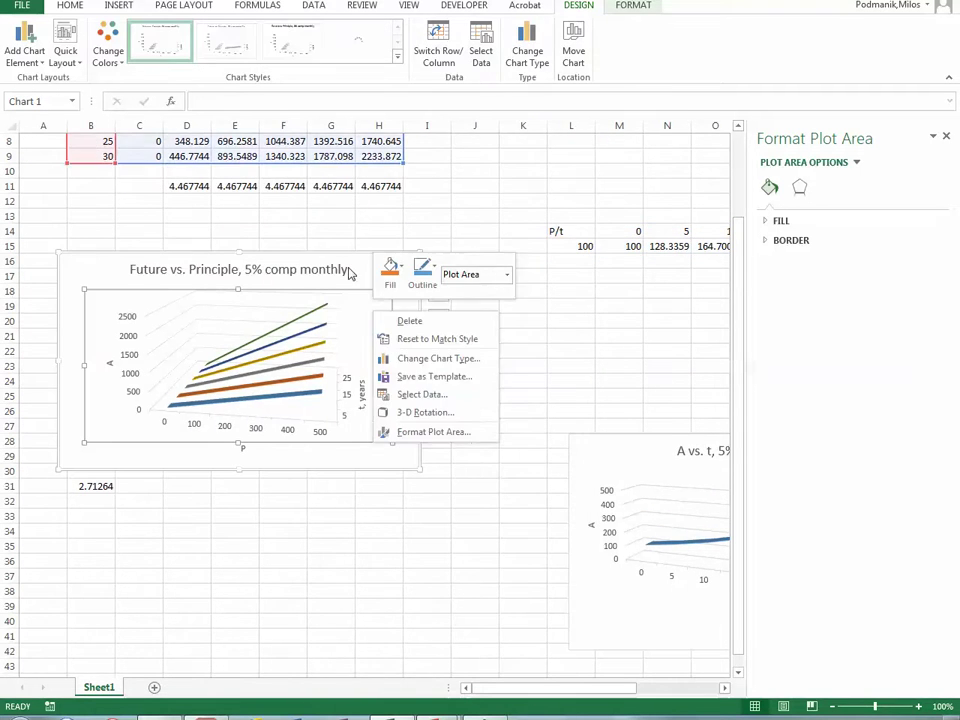
right_click(345, 269)
left_click(392, 388)
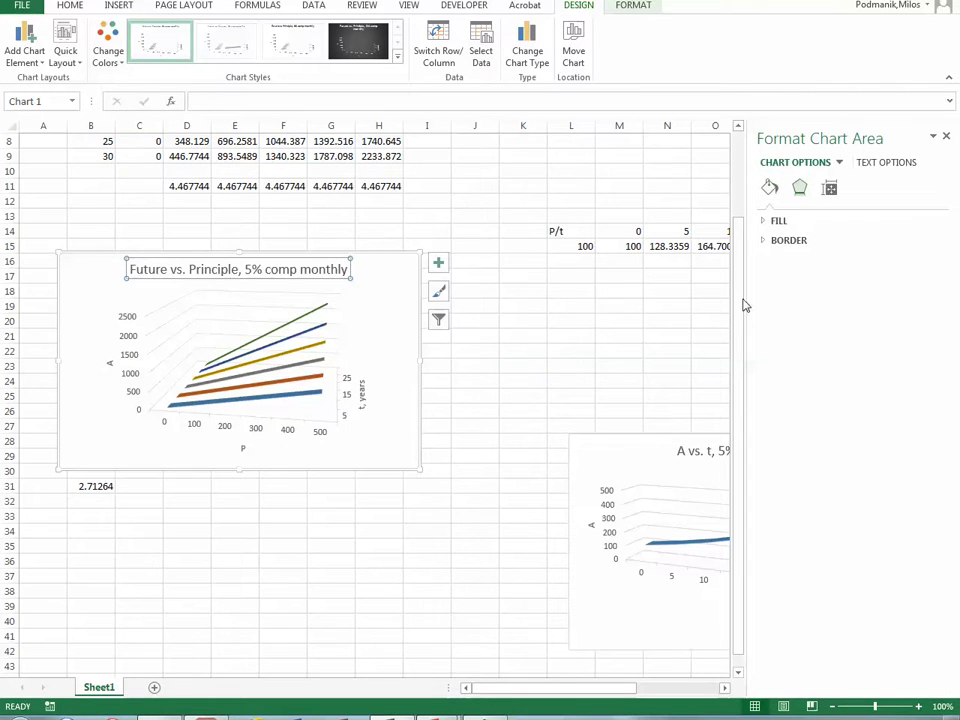
left_click(878, 351)
left_click(878, 351)
left_click(878, 351)
left_click(878, 351)
left_click(878, 351)
left_click(878, 351)
left_click(878, 351)
left_click(878, 352)
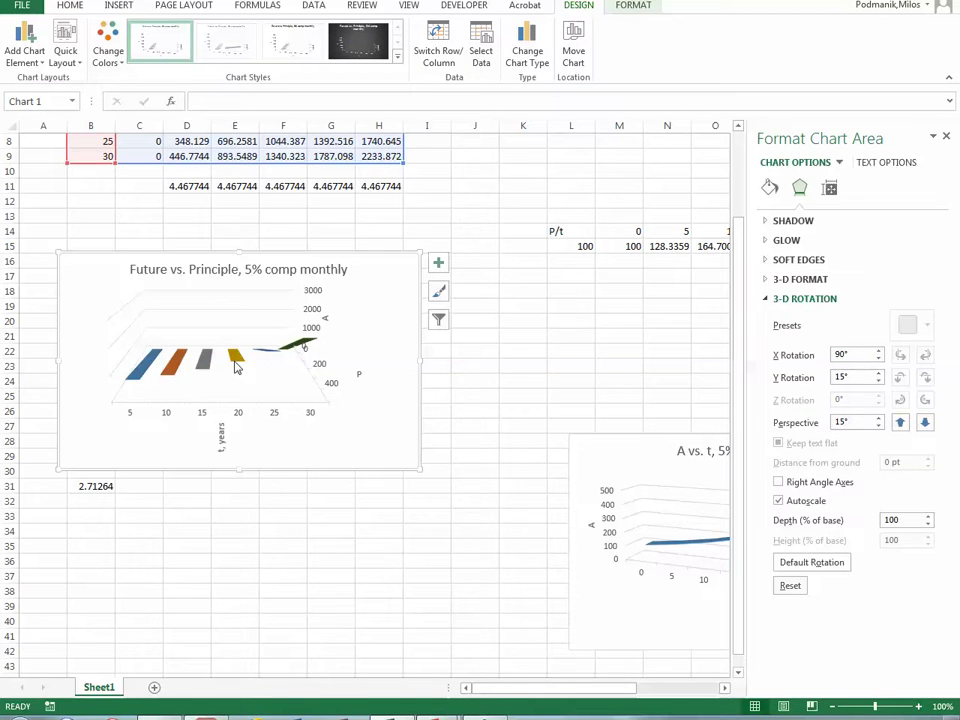
mouse_move(517, 687)
left_mouse_down()
mouse_move(600, 692)
mouse_move(528, 690)
left_mouse_up()
left_click_drag(879, 358, 879, 358)
- Enter =L15+100 in L16 and fill it down to L19 to extend the principal column
left_click_drag(568, 690, 666, 692)
left_click(431, 452)
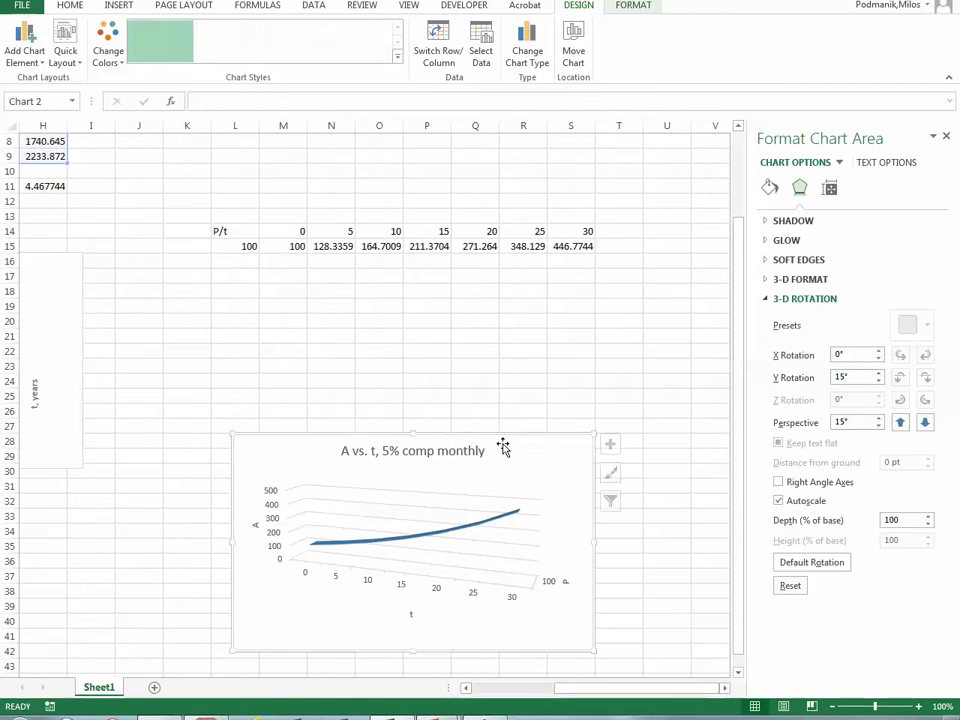
left_click(250, 249)
left_click(248, 262)
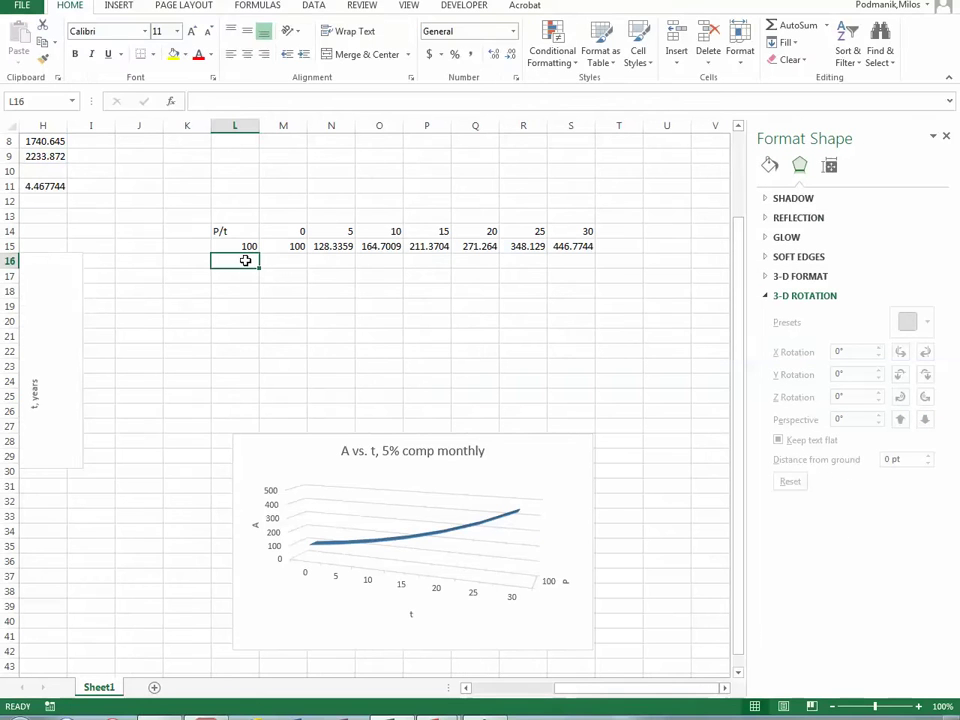
type("=")
key("Up")
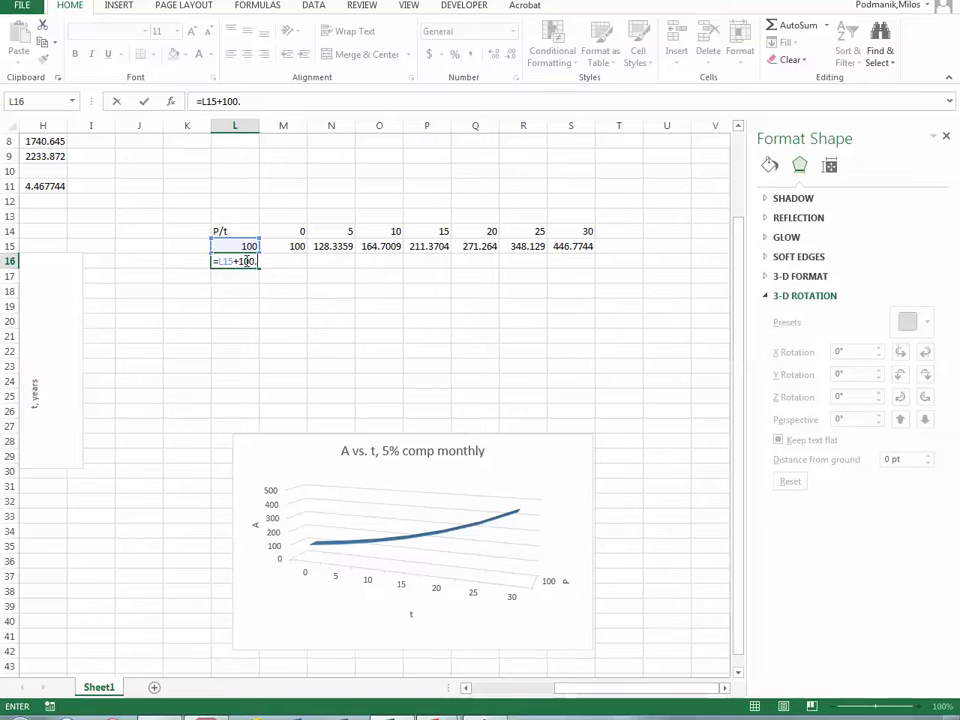
key("Return")
left_click(246, 260)
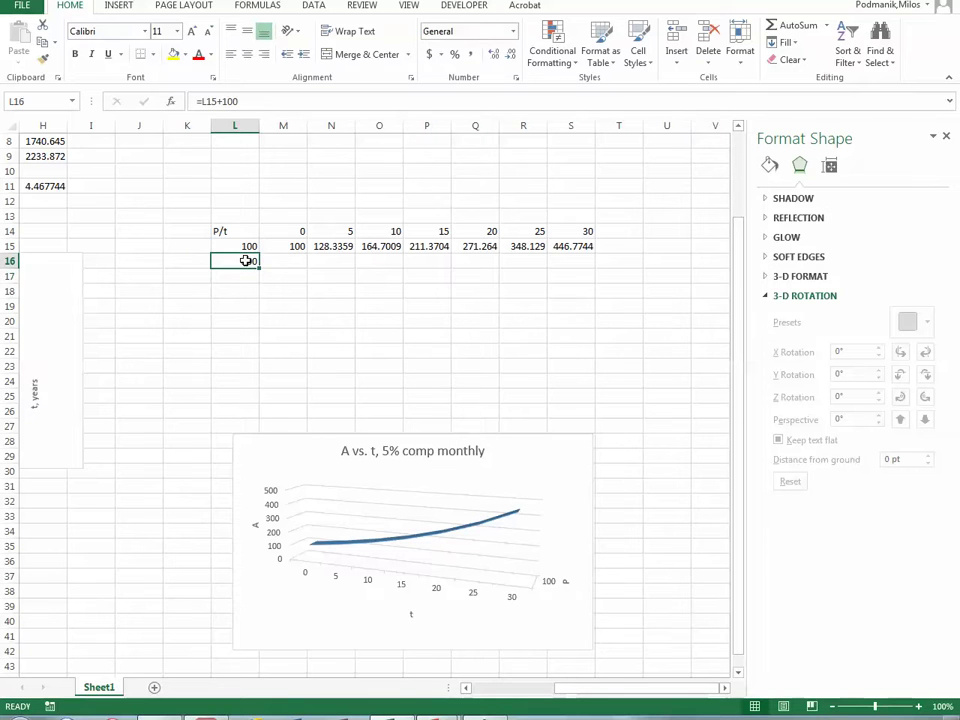
left_click_drag(258, 268, 257, 317)
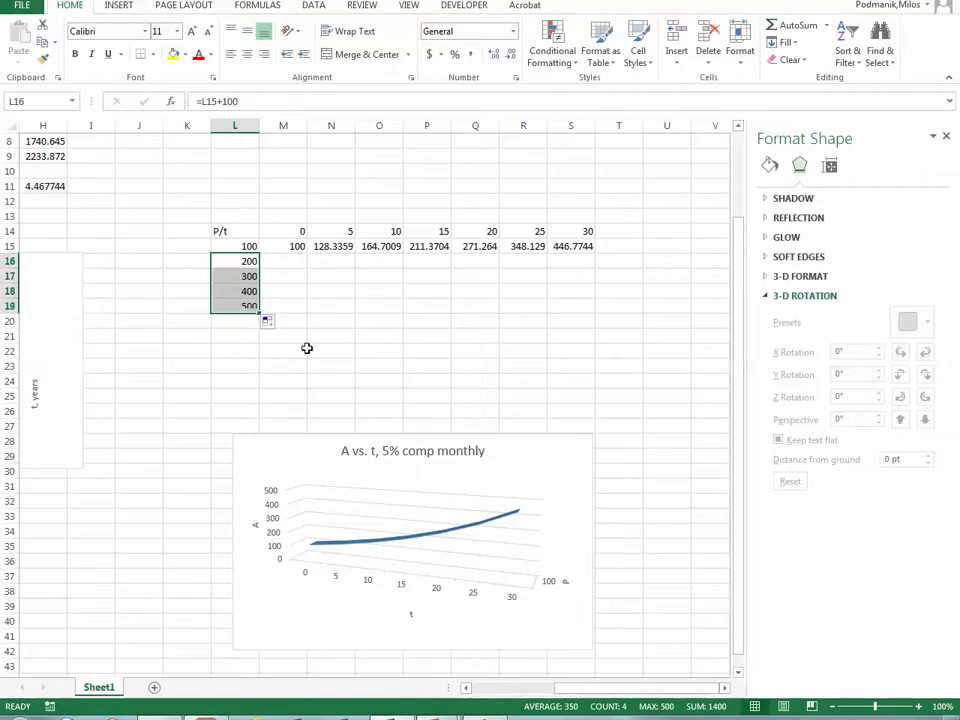
- Fill the future value formulas in M15:S15 down through row 19
left_click(285, 258)
left_click_drag(290, 247, 599, 318)
left_click(580, 458)
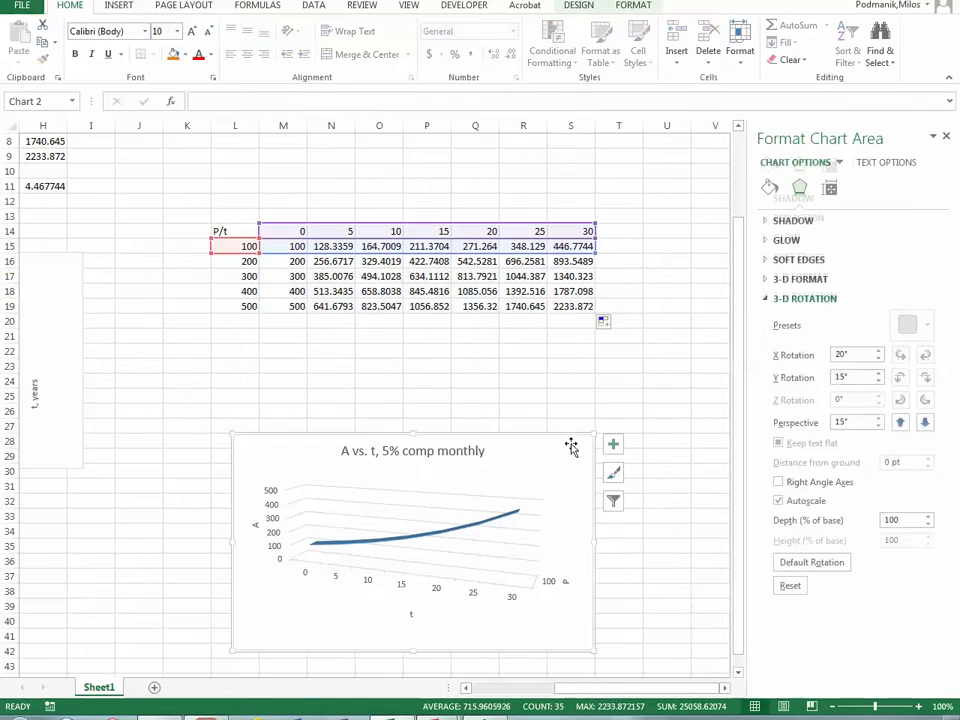
key("Escape")
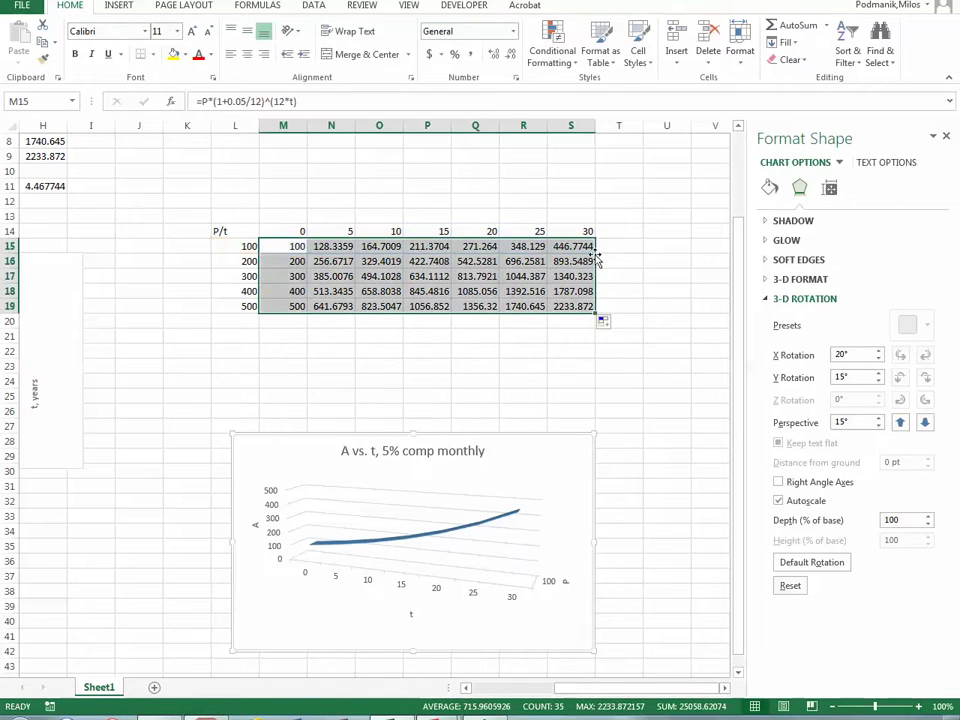
- Extend the "A vs. t" chart's source data through row 19 and set the chart's X rotation to 90°
left_click(529, 454)
left_click_drag(598, 272, 598, 314)
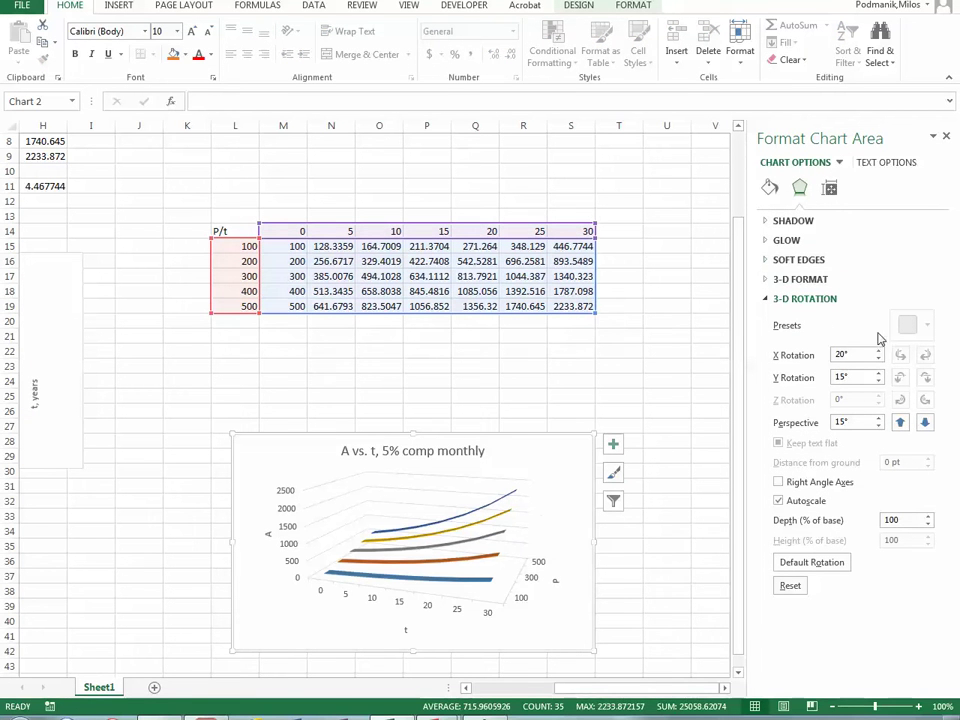
left_click(803, 299)
left_click(810, 299)
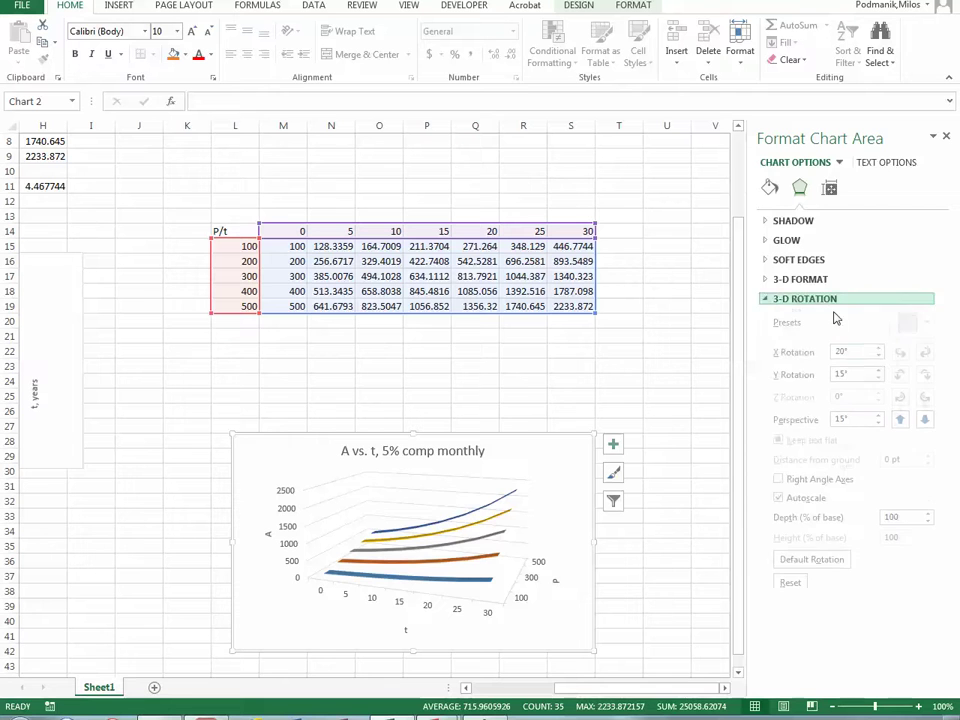
double_click(878, 359)
left_click_drag(879, 355, 879, 355)
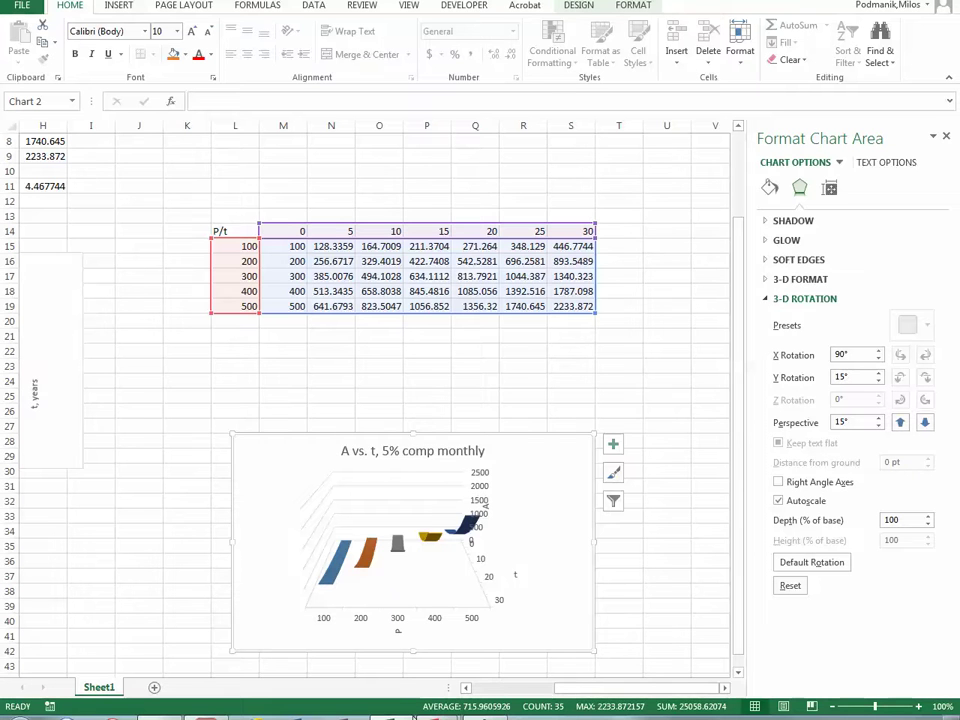
- Change the "Future vs. Principle" chart from 3-D lines to a 3-D surface chart
left_click_drag(579, 690, 465, 688)
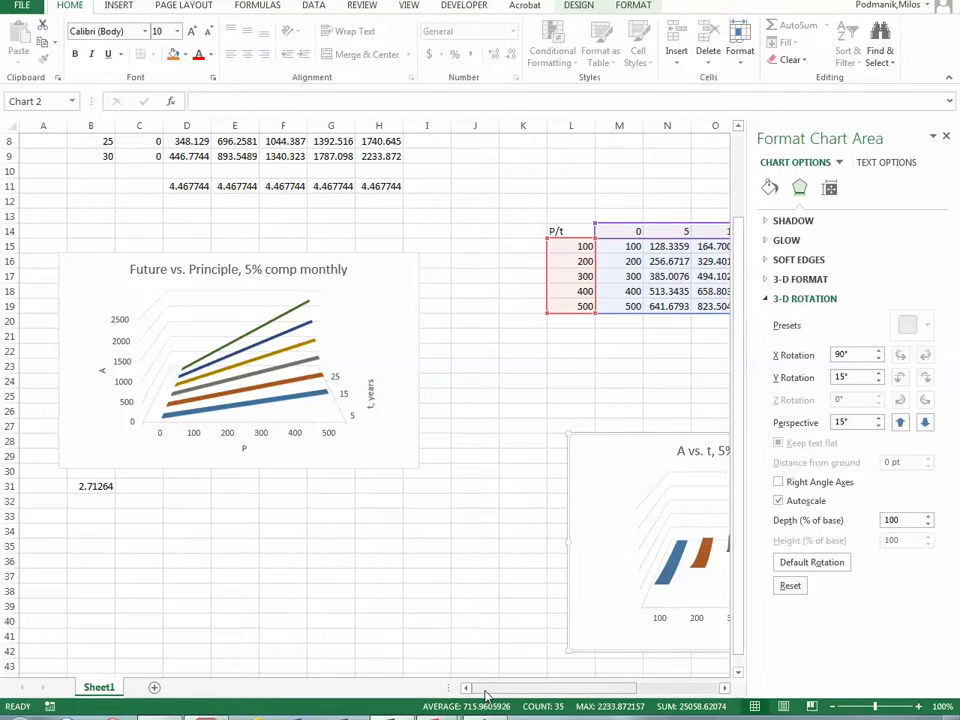
left_click_drag(489, 690, 630, 690)
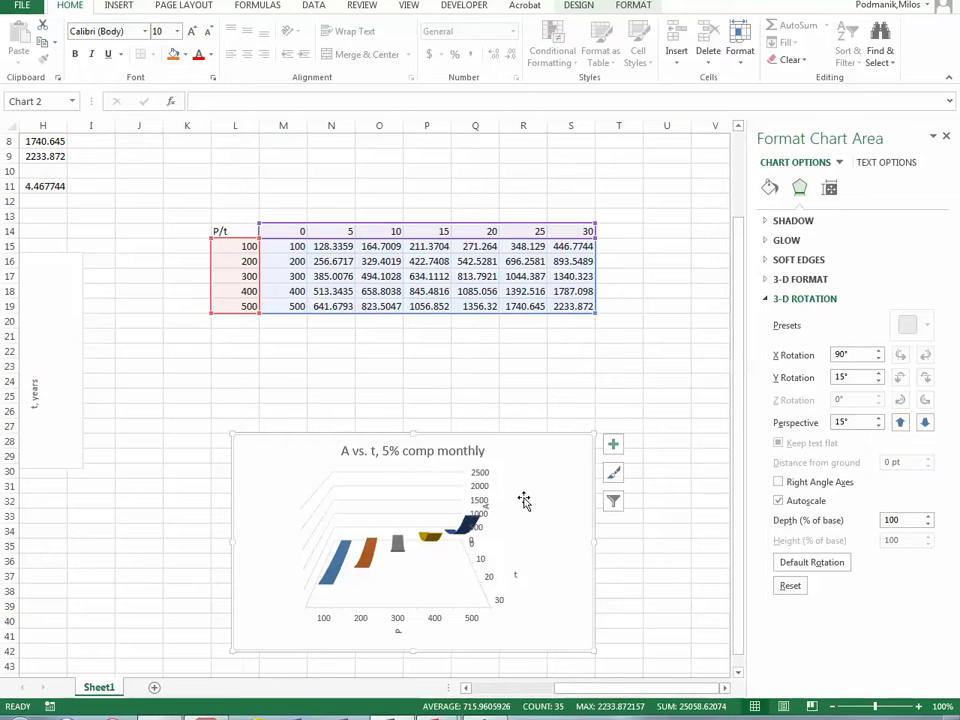
left_click_drag(617, 685, 547, 686)
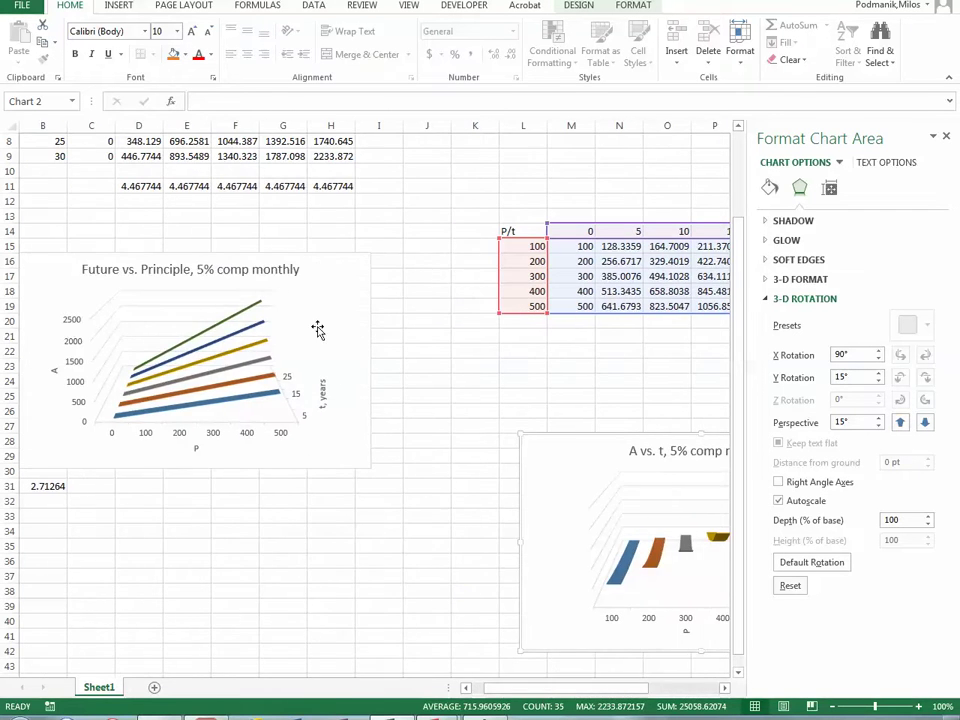
left_click(306, 318)
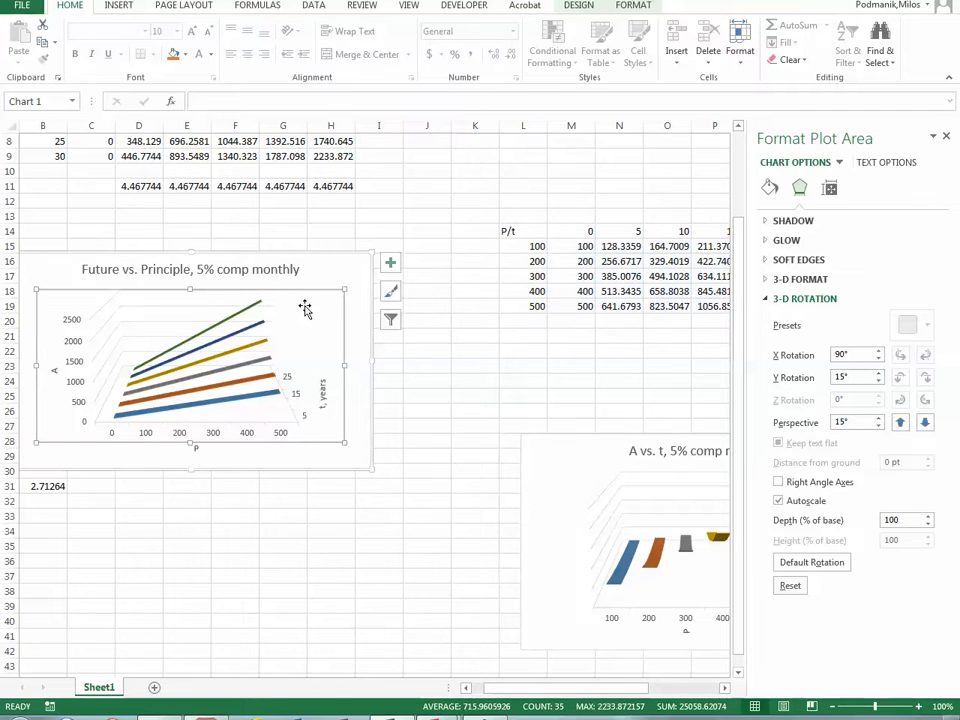
left_click(318, 276)
right_click(318, 276)
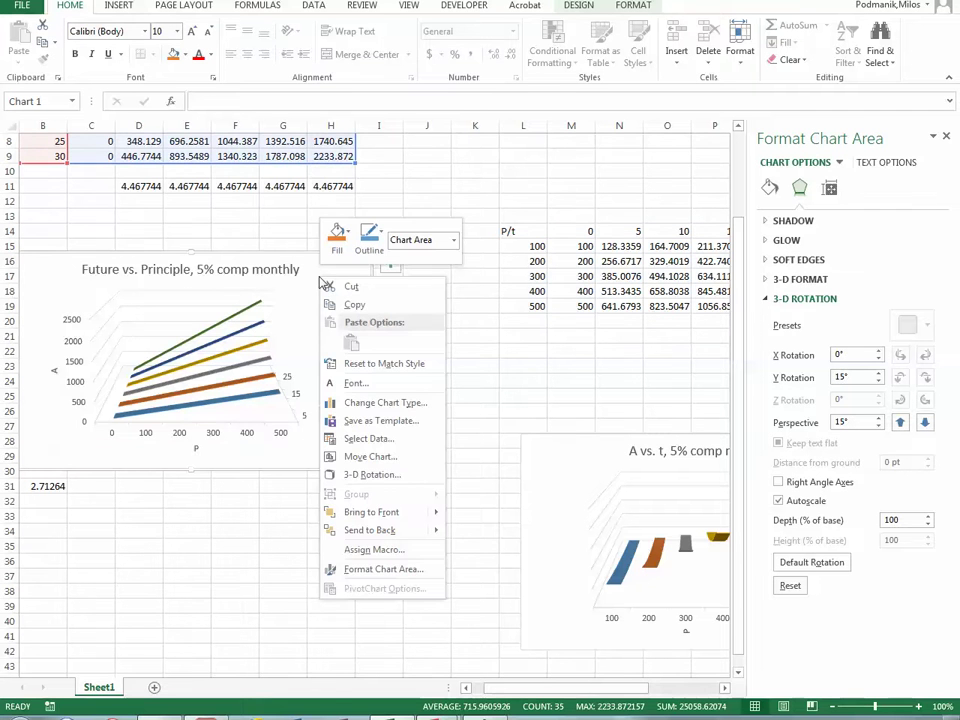
left_click(410, 402)
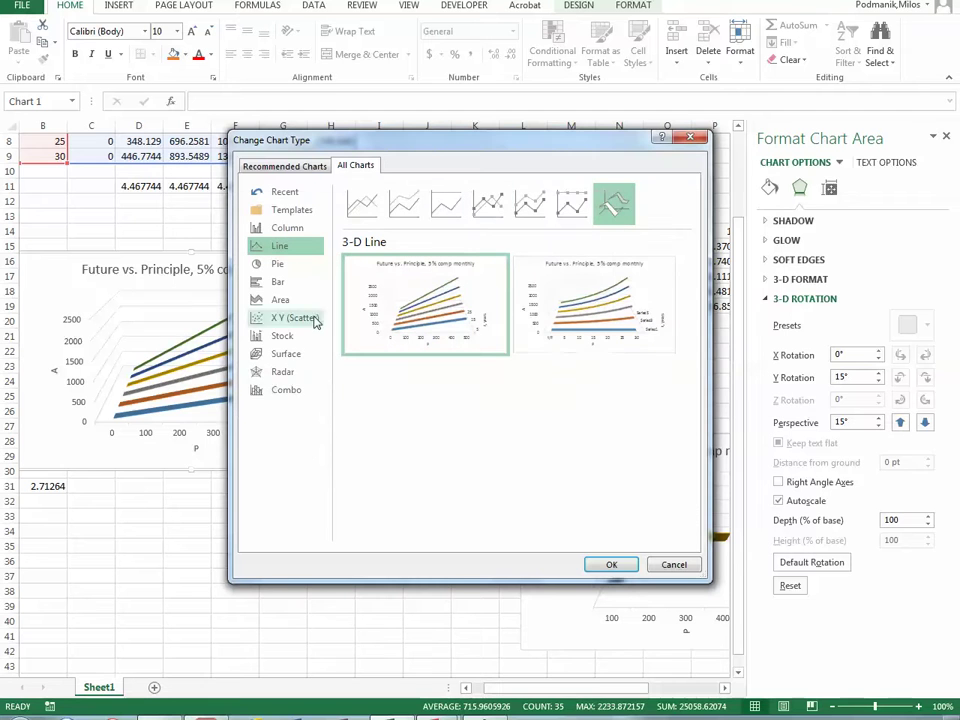
left_click(288, 355)
mouse_move(385, 305)
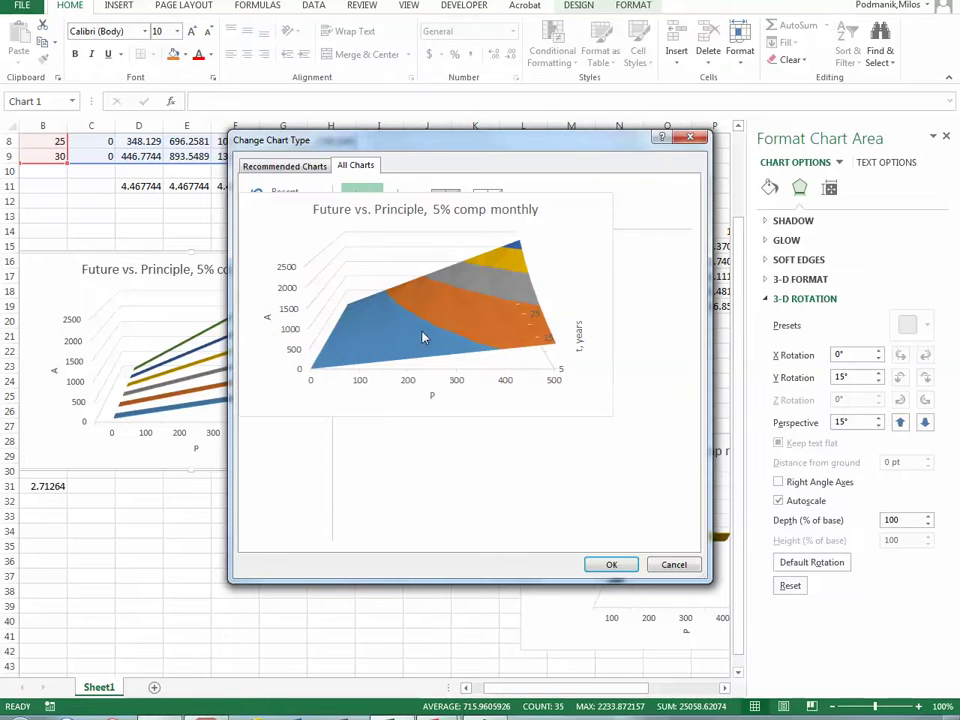
left_click(611, 564)
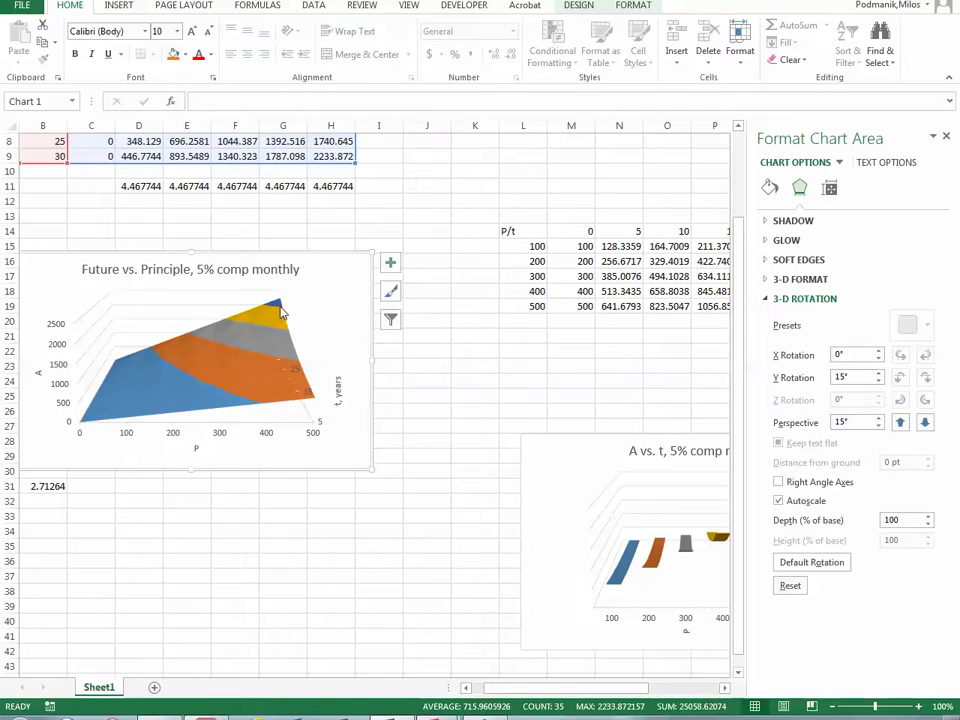
- Increase the surface chart's X rotation to 190° to examine the surface from behind
left_click(879, 351)
left_click(879, 351)
left_click(879, 351)
left_click(879, 351)
left_click(879, 351)
left_click(879, 351)
left_click(879, 351)
left_click(879, 351)
left_click(879, 351)
left_click(879, 351)
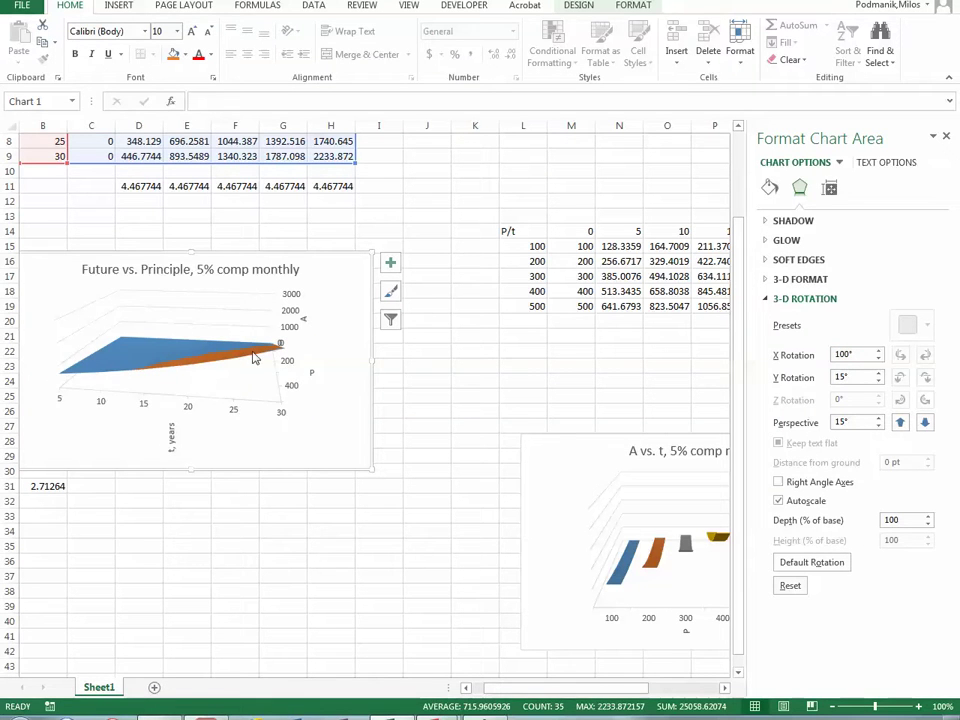
left_click(879, 351)
left_click(879, 351)
left_click(879, 351)
left_click(879, 351)
left_click(879, 351)
left_click(879, 351)
left_click(879, 351)
left_click(879, 351)
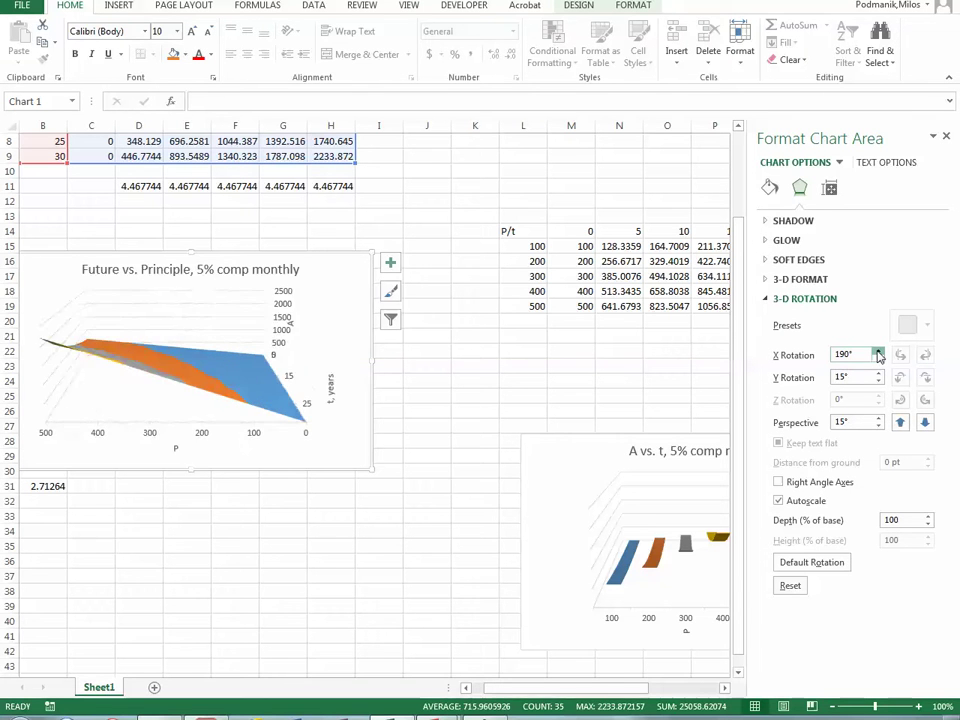
left_click(879, 351)
- Return the surface chart's X rotation to 0° while examining its shape, and set it to 20°
left_click(879, 359)
left_click(879, 359)
left_click(879, 359)
left_click(879, 359)
left_click(879, 359)
left_click(879, 359)
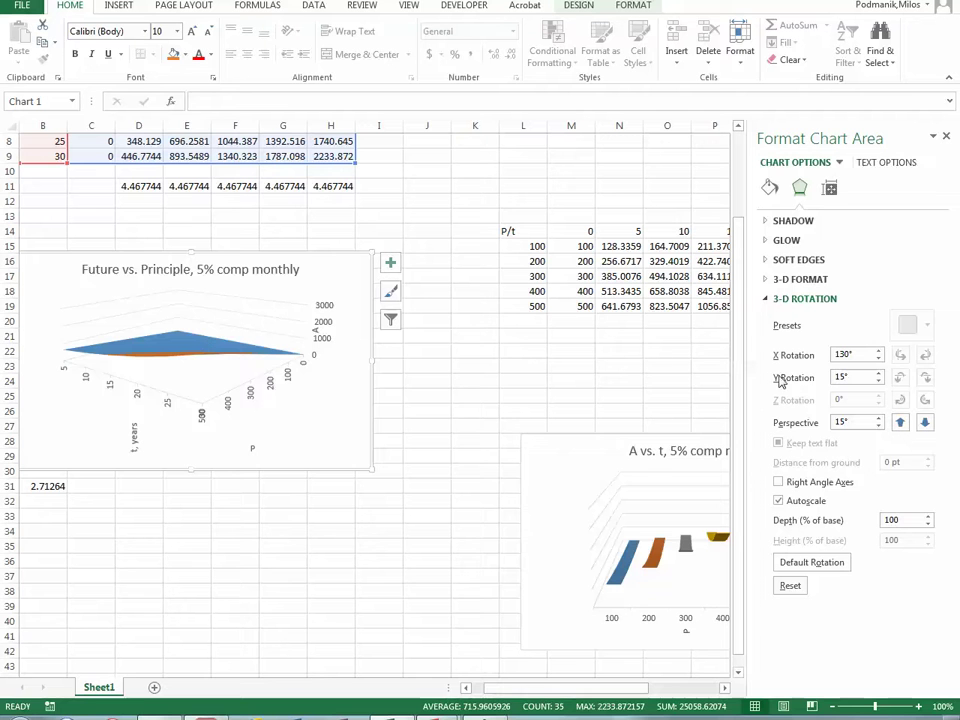
left_click(879, 359)
left_click(879, 359)
left_click(879, 359)
left_click(879, 359)
left_click(879, 359)
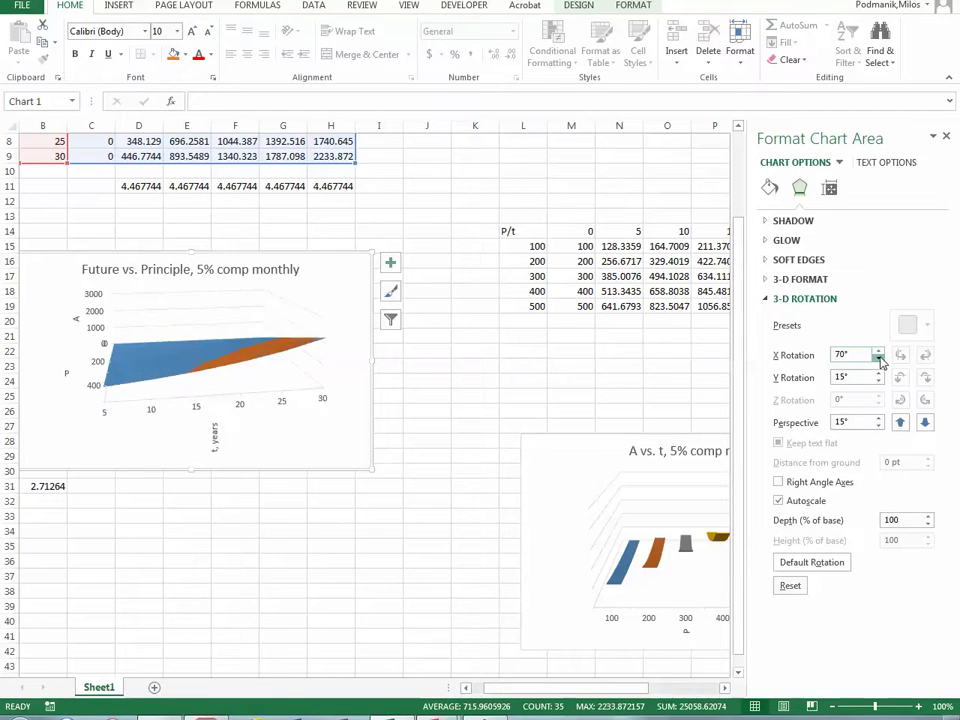
left_click(879, 359)
left_click(879, 359)
left_click(879, 359)
left_click(879, 359)
left_click(879, 359)
left_click(879, 359)
left_click(879, 359)
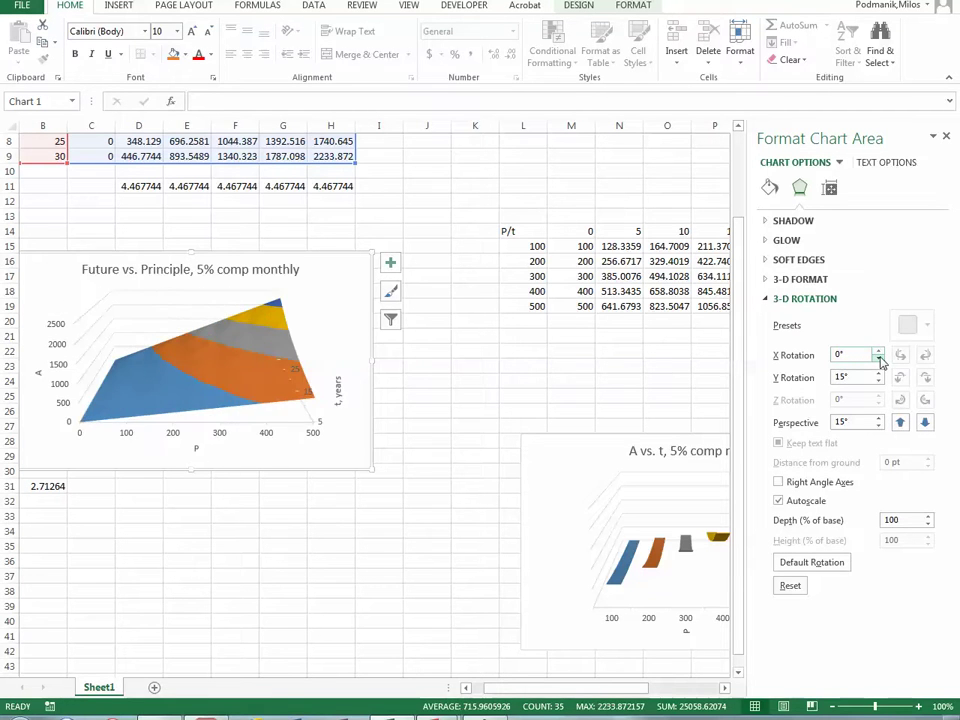
left_click(879, 351)
left_click(879, 351)
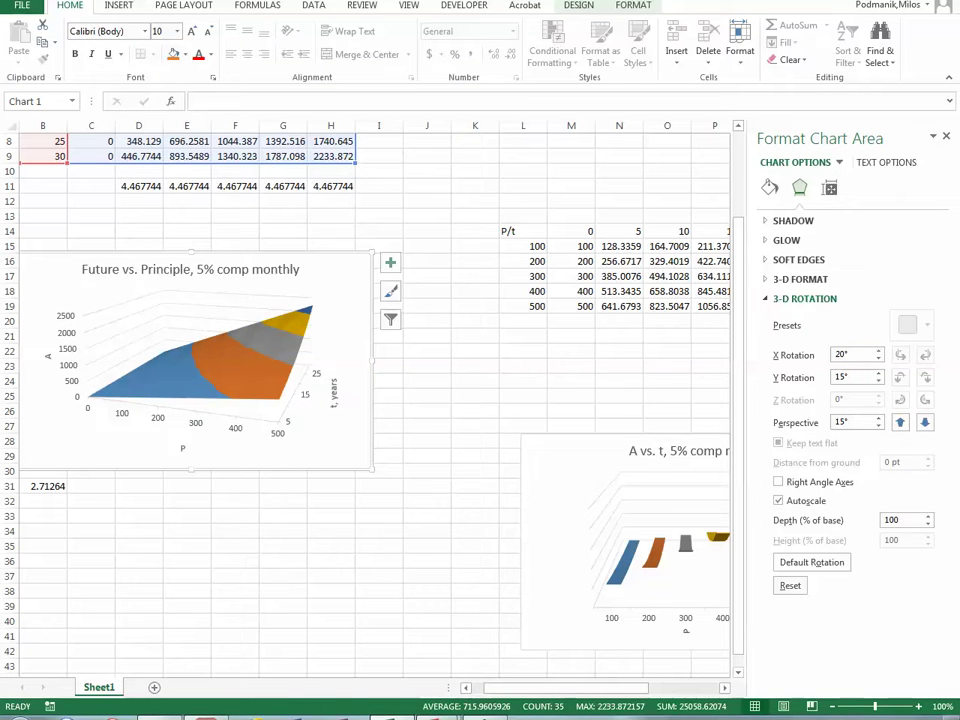
- Move the "A vs. t" chart beside the surface chart and set its X rotation to 10°
left_click(355, 690)
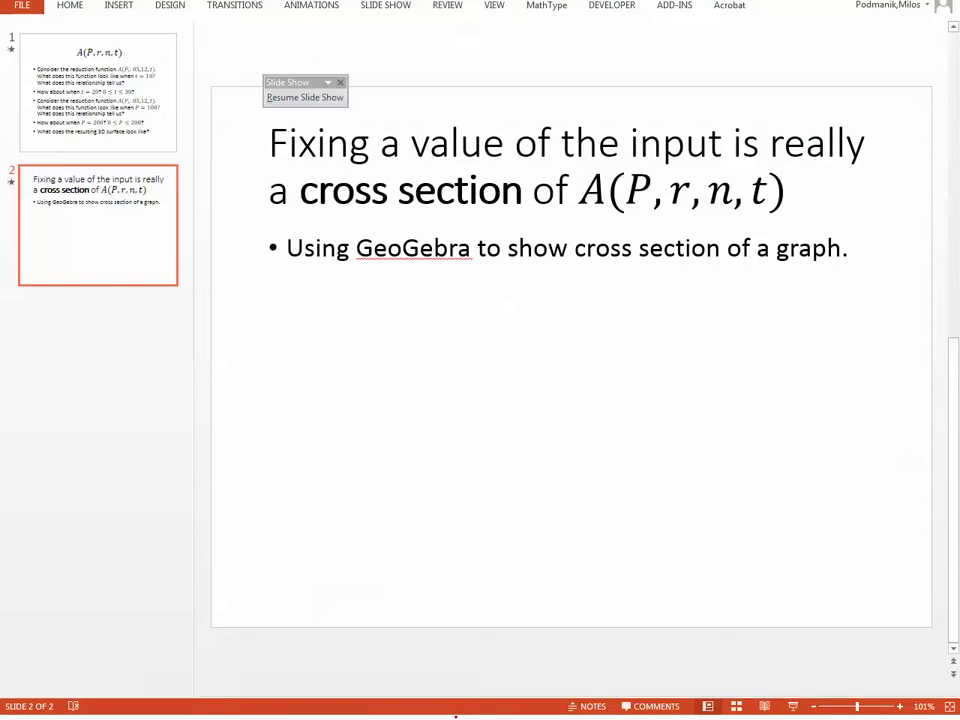
left_click(461, 707)
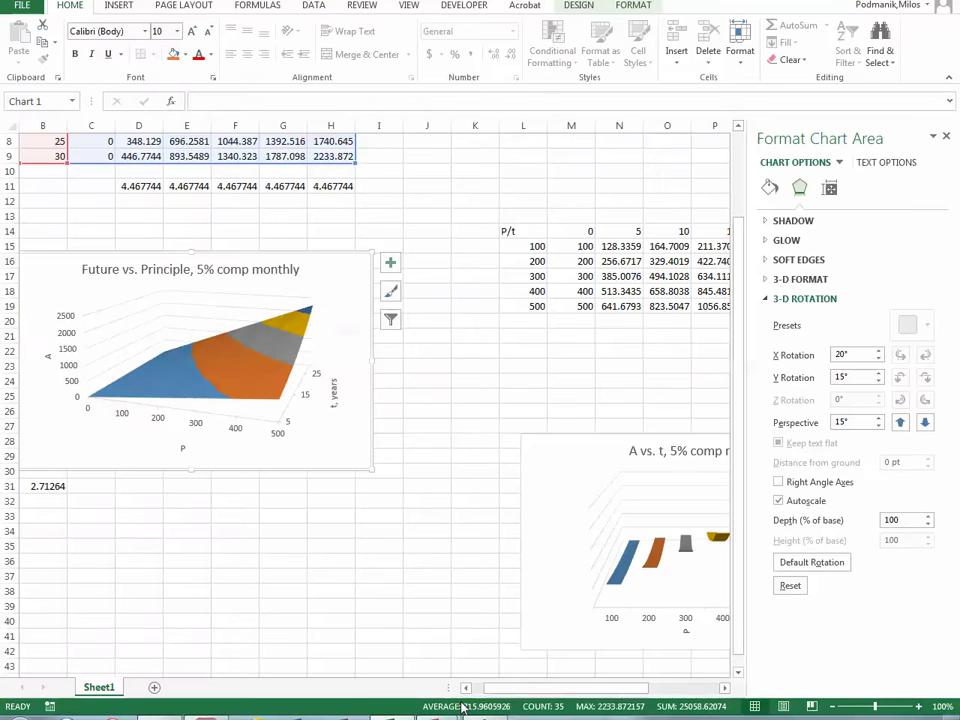
left_click_drag(568, 446, 390, 376)
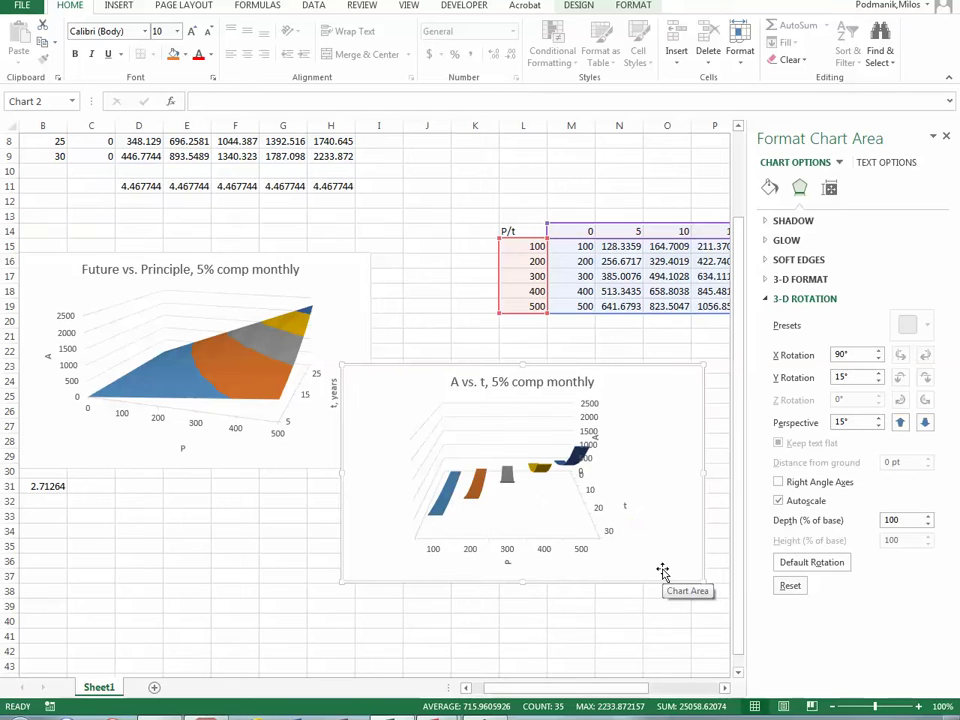
left_click(879, 351)
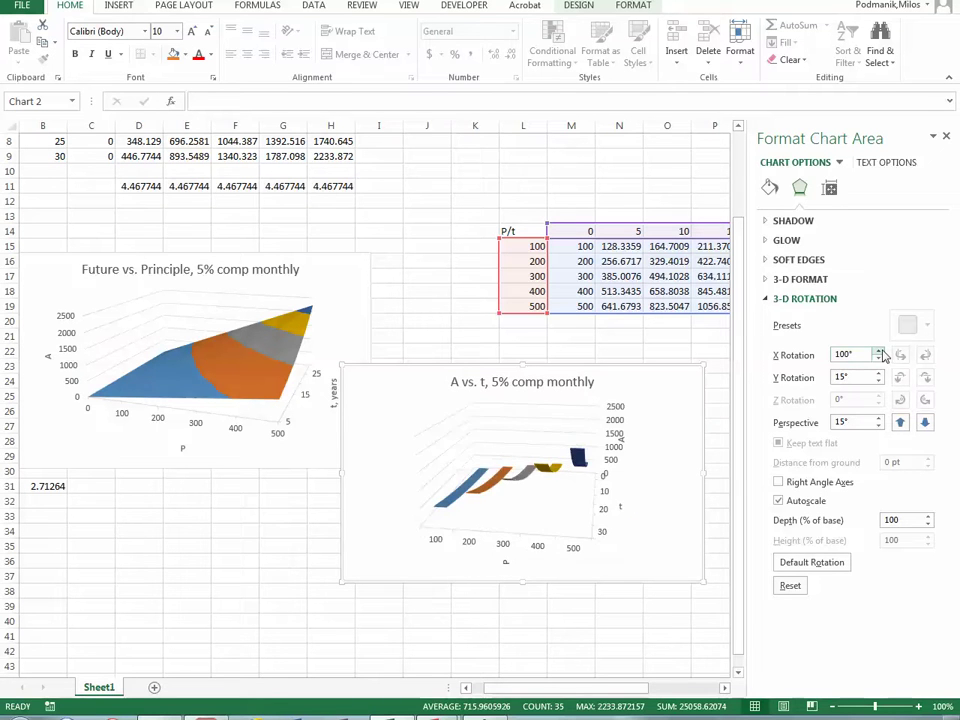
left_click(879, 359)
left_click(879, 359)
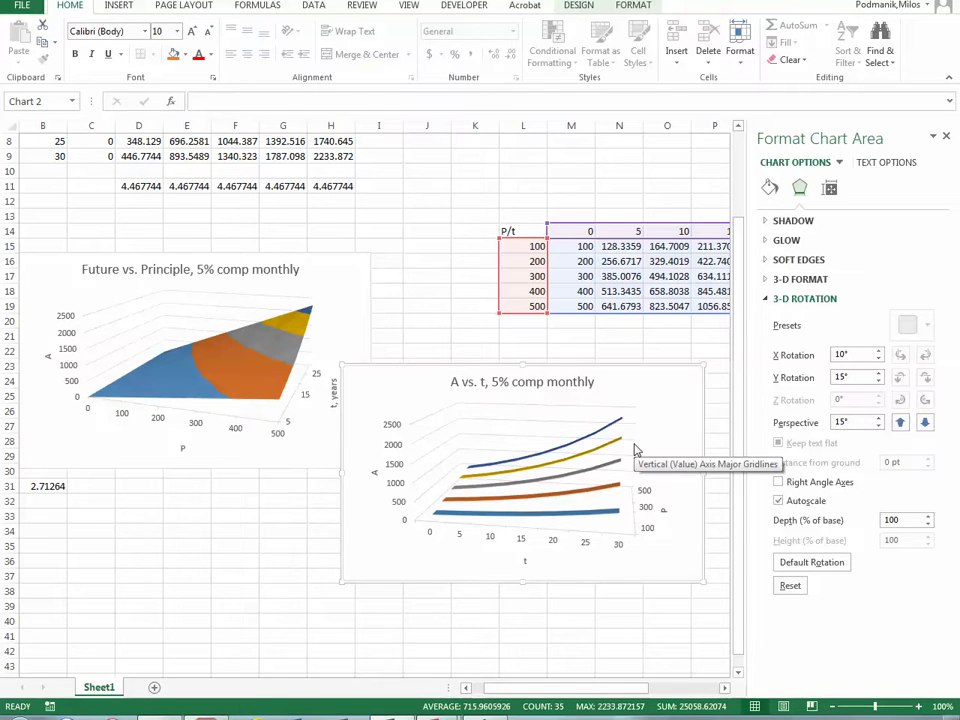
mouse_move(569, 697)
left_mouse_down()
mouse_move(640, 694)
mouse_move(538, 695)
mouse_move(645, 697)
mouse_move(553, 697)
left_mouse_up()
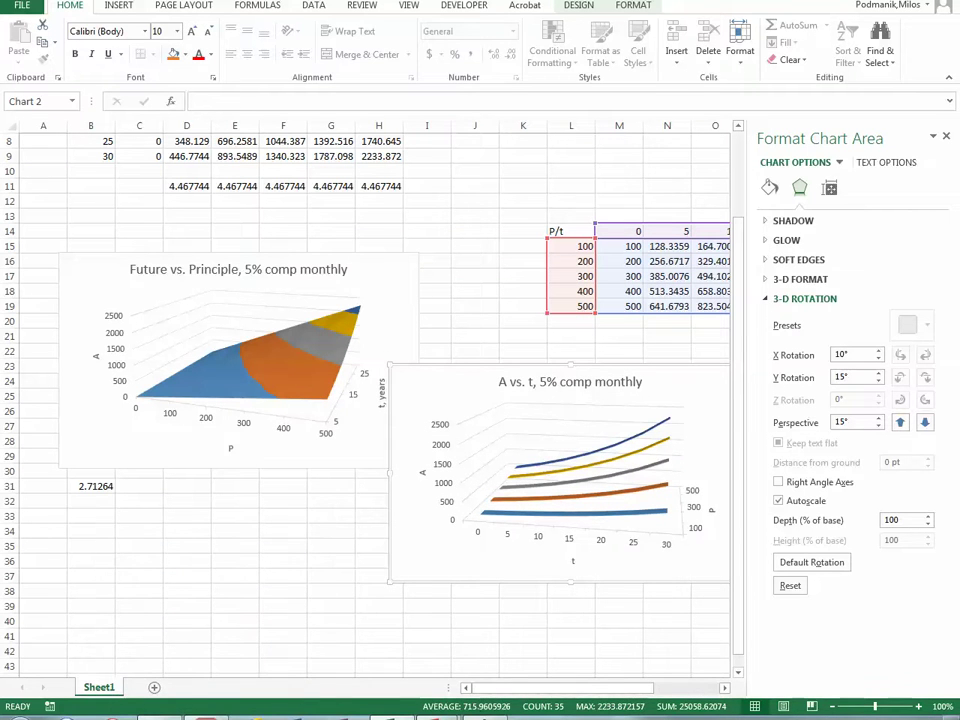
- Switch to PowerPoint, resume the slide show and reveal the remaining bullets on the A(P, r, n, t) slide
mouse_move(440, 714)
left_click(380, 665)
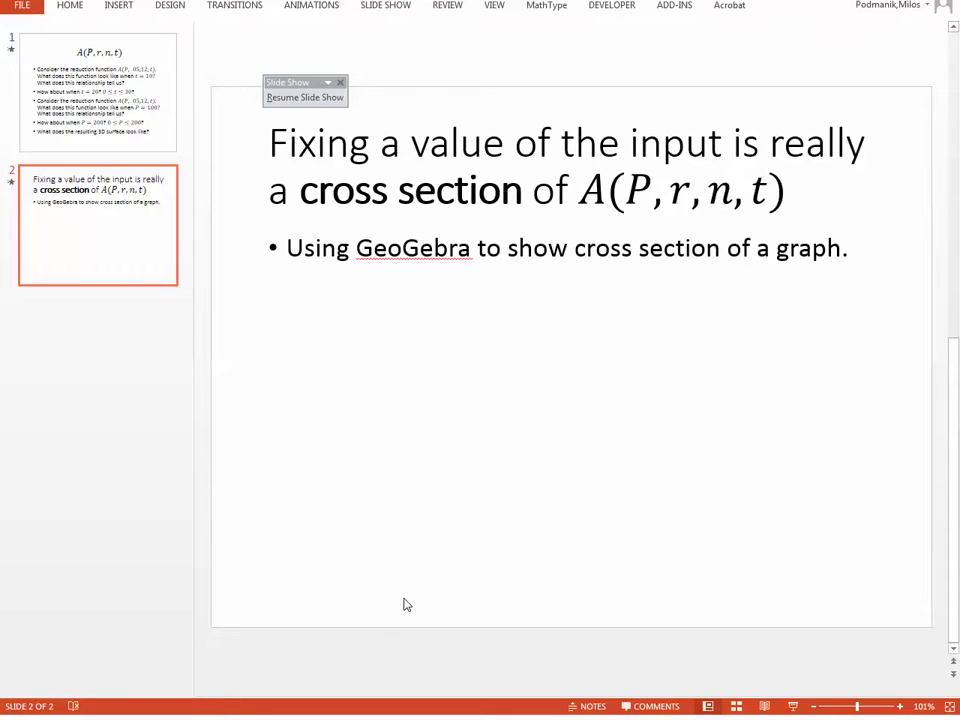
left_click(305, 97)
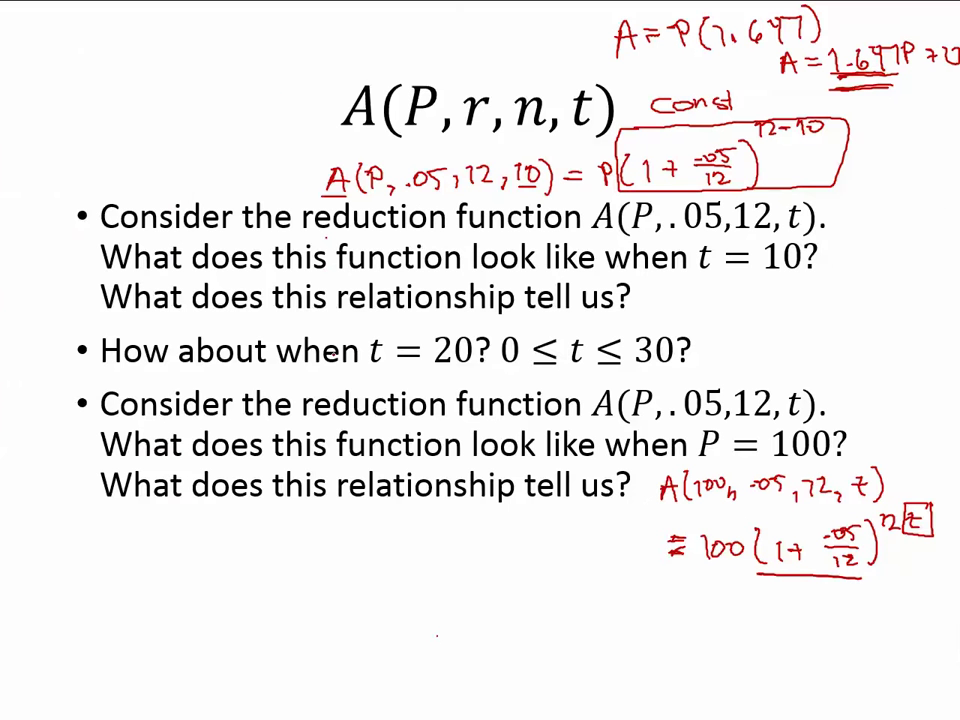
right_click(330, 336)
left_click(362, 345)
right_click(362, 345)
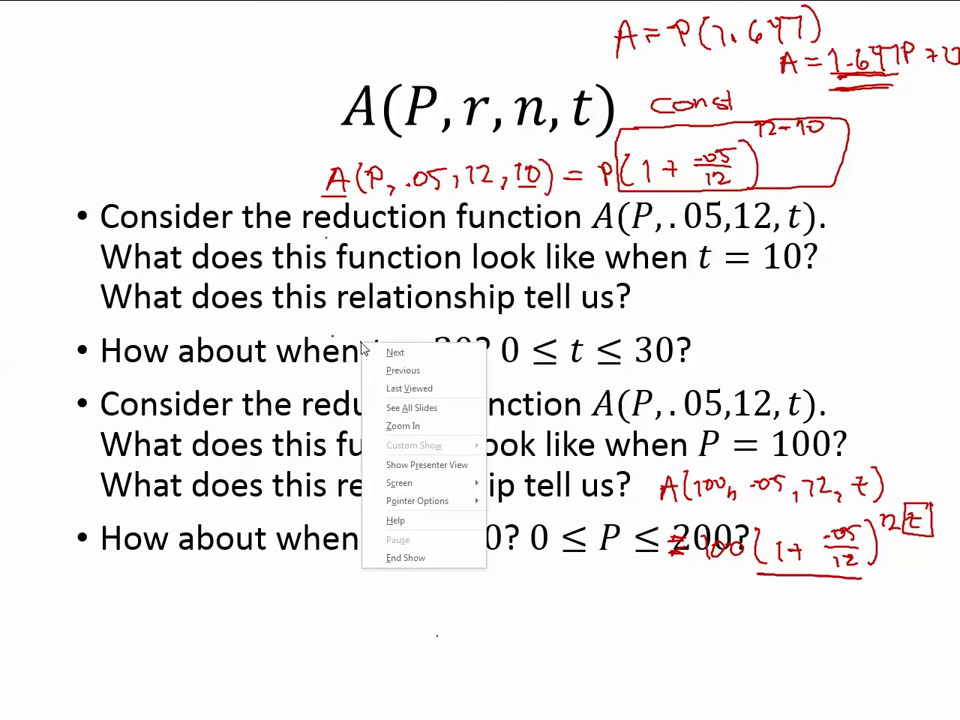
left_click(395, 352)
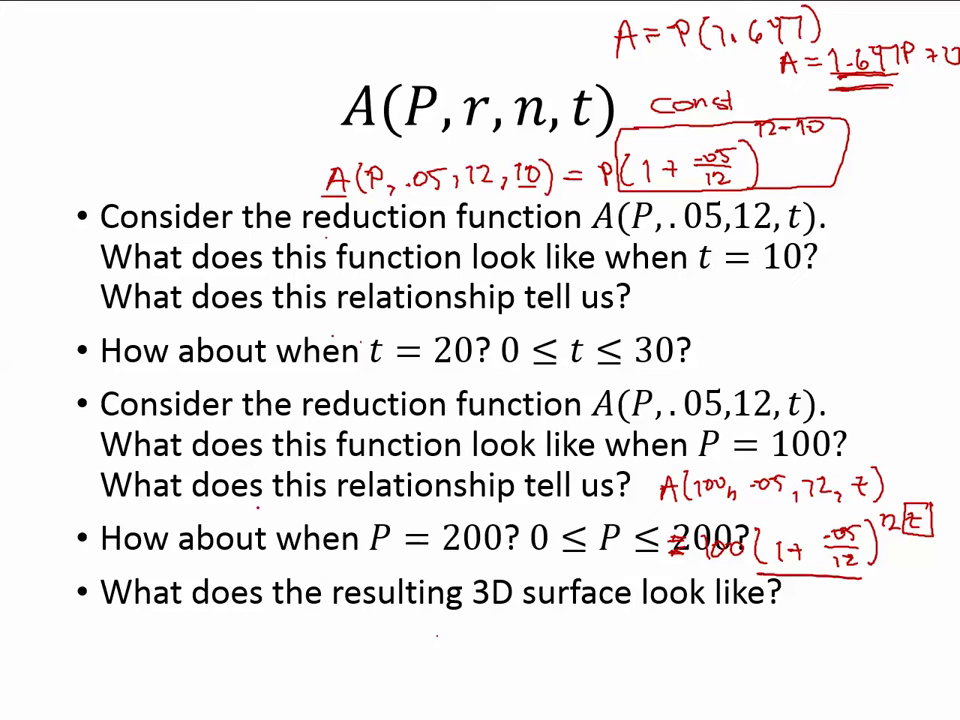
- Advance to the cross section slide and reveal its bullet about using GeoGebra
right_click(311, 338)
left_click(375, 348)
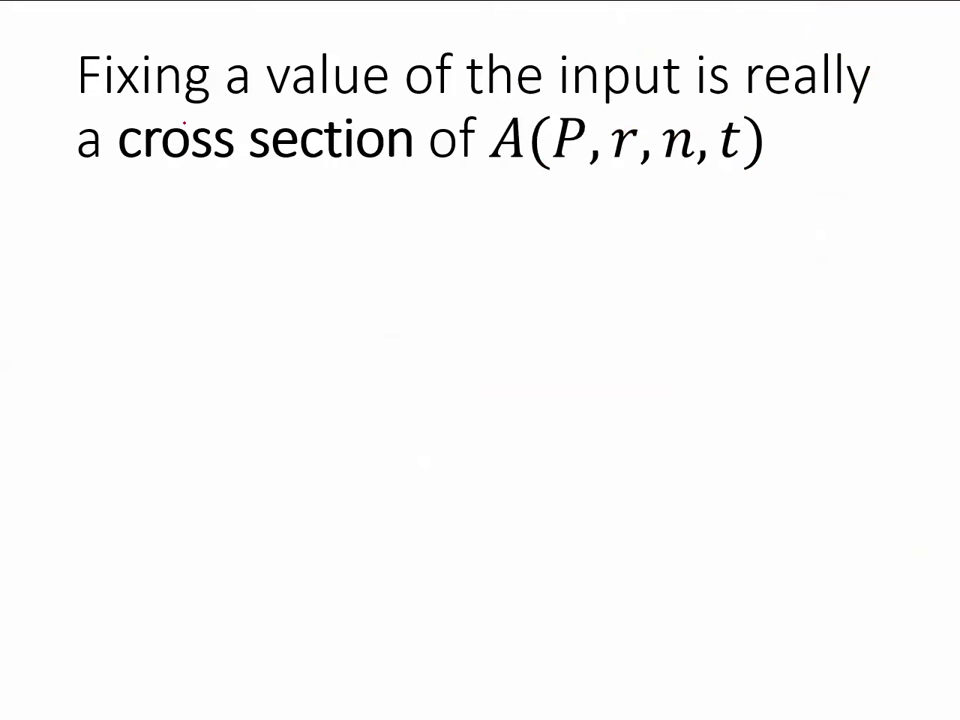
right_click(283, 219)
left_click(315, 228)
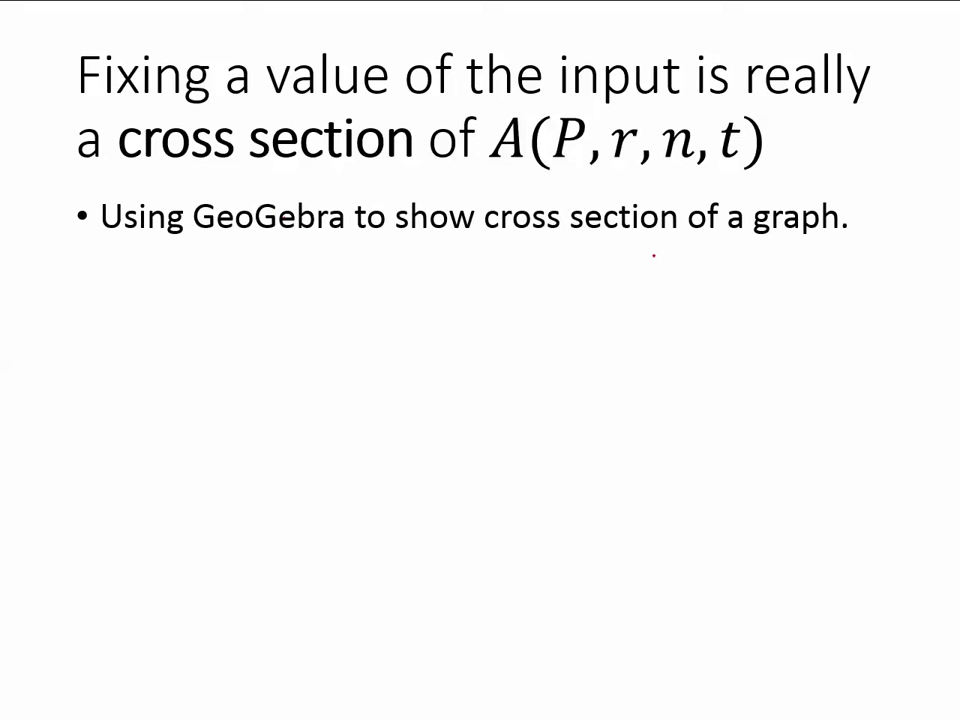
- Switch to GeoGebra, show the 3D Graphics view beside the 2D graphics and widen it
key("alt+Tab")
key("alt+Tab")
key("alt+Tab")
key("alt+Tab")
key("alt+Tab")
key("alt+Tab")
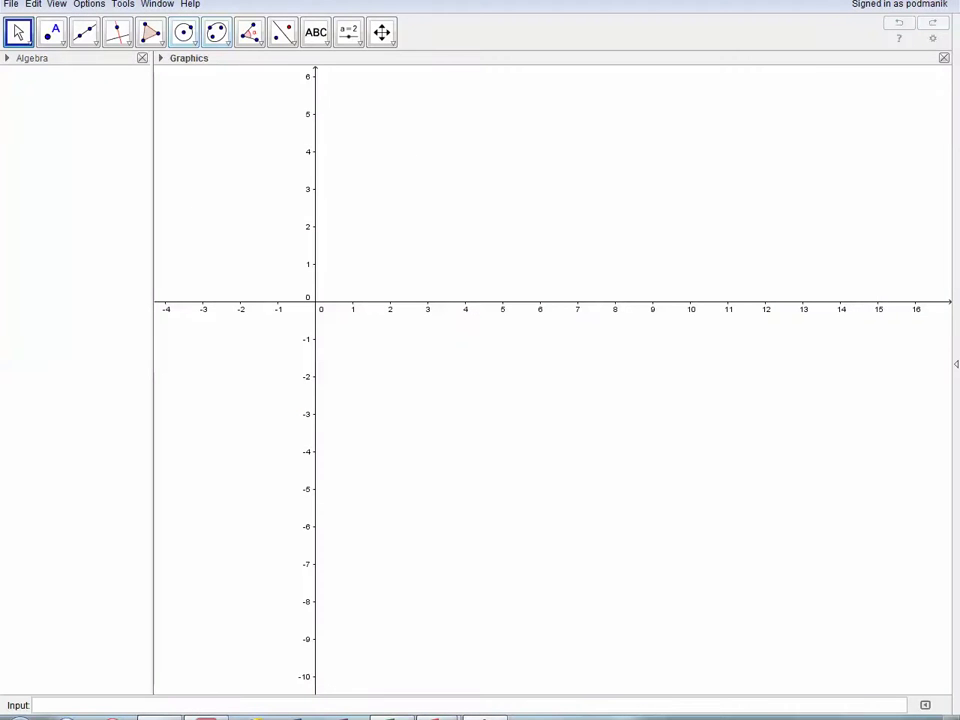
left_click(56, 4)
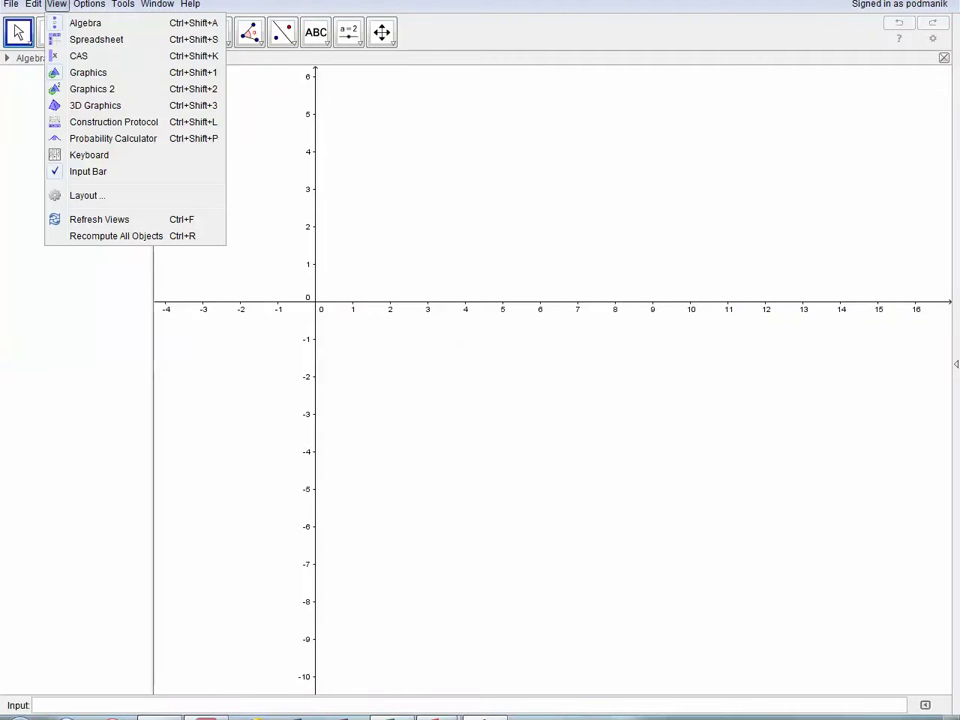
left_click(92, 105)
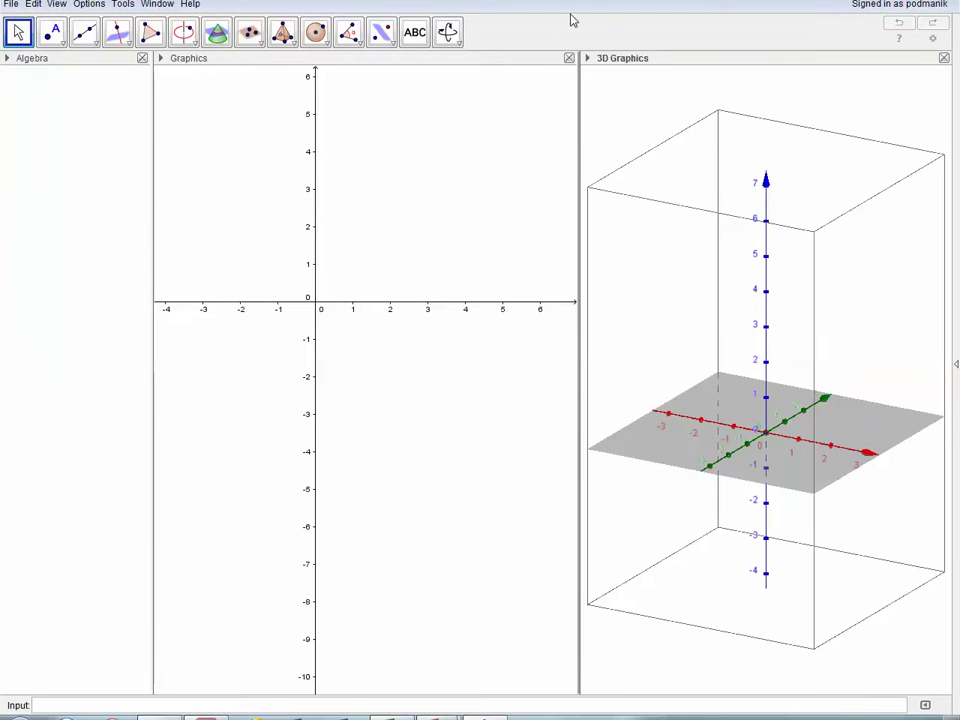
left_click_drag(578, 77, 486, 88)
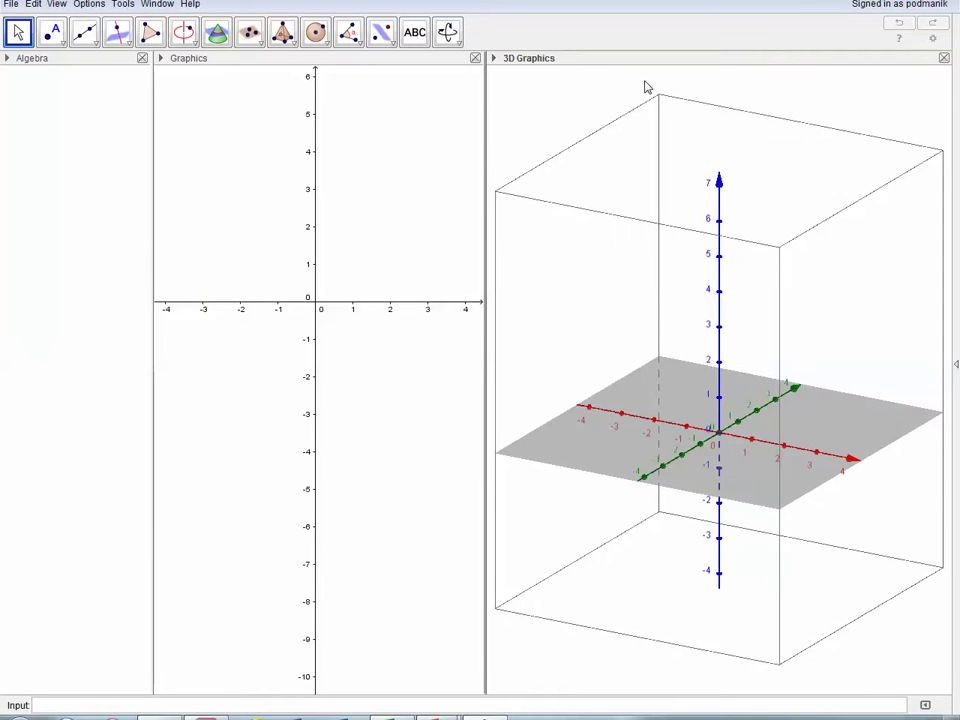
- Plot the compound interest surface by entering f(x,y)=x*(1+.05/12)^(12*y)
left_click(201, 710)
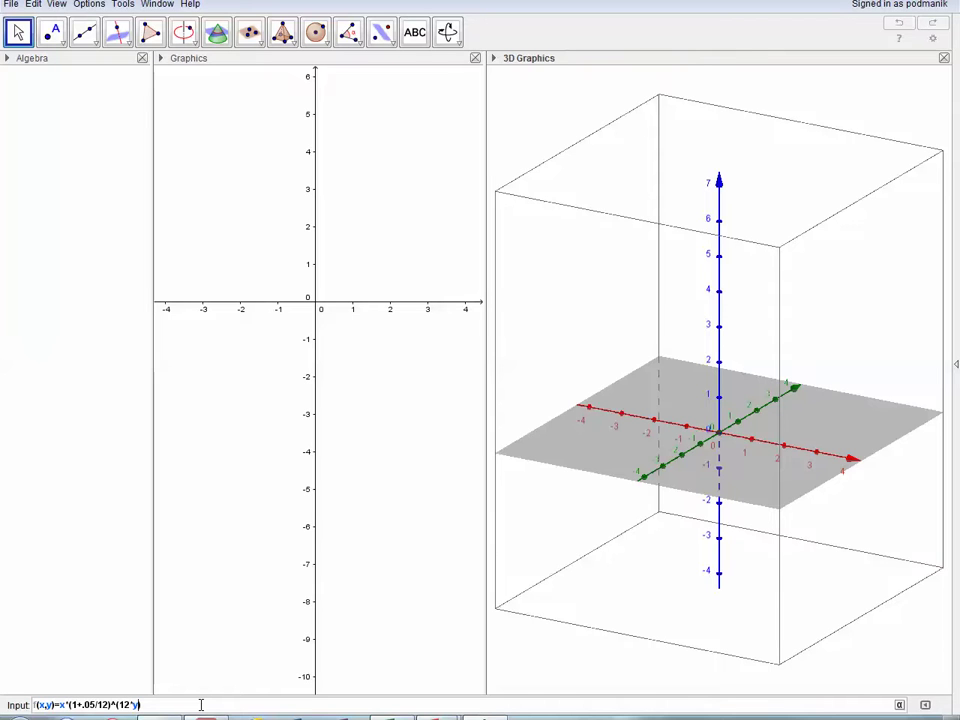
key("Return")
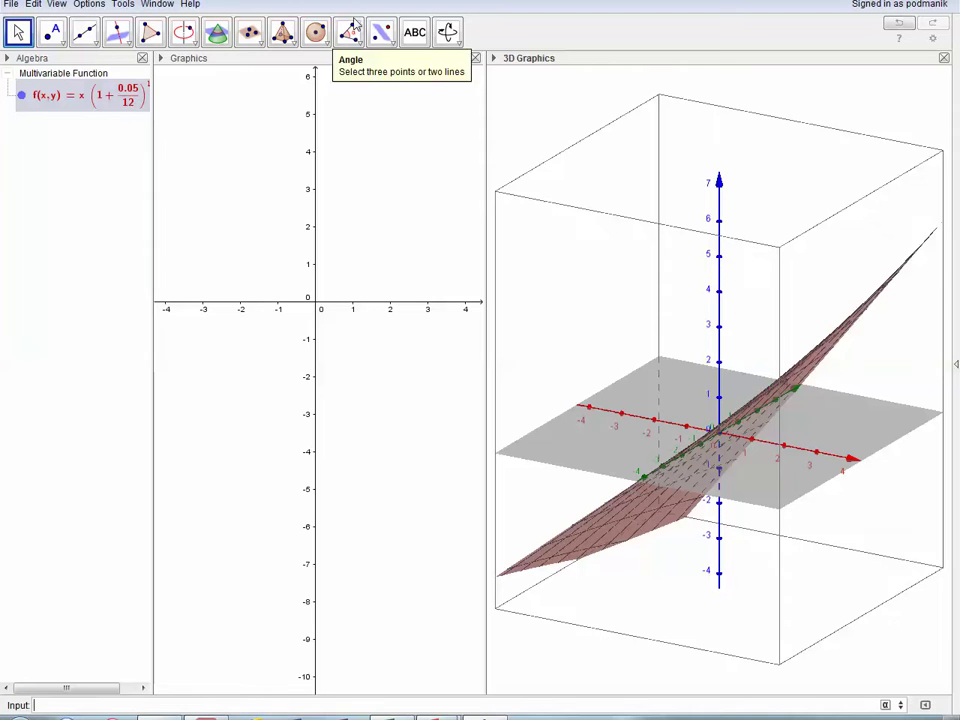
- Bring up the tools for rotating, moving and zooming the 3D graph
left_click(457, 42)
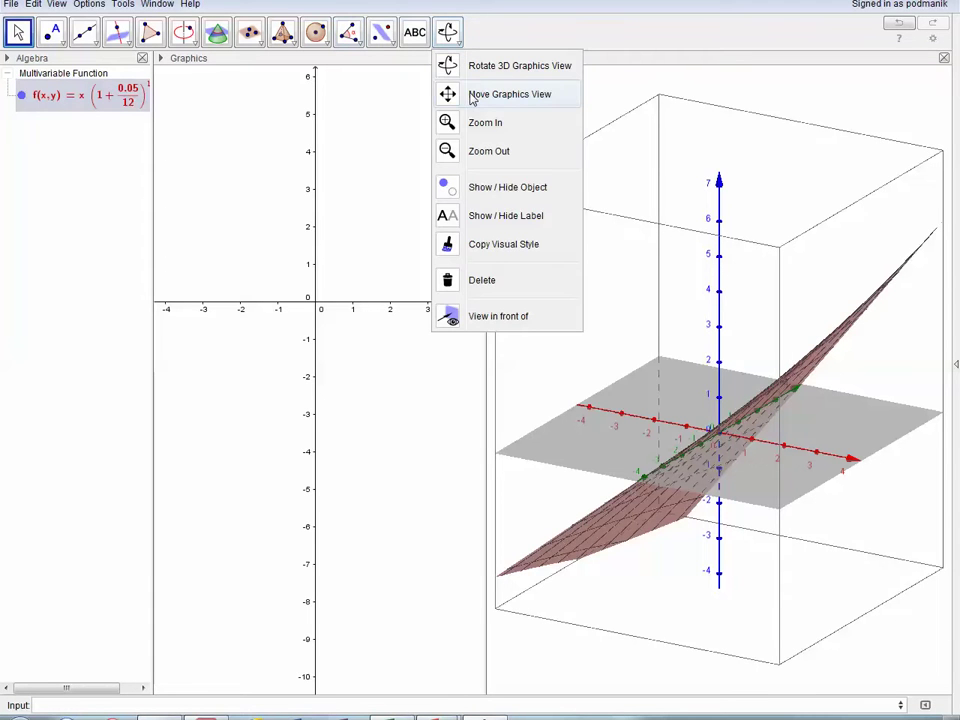